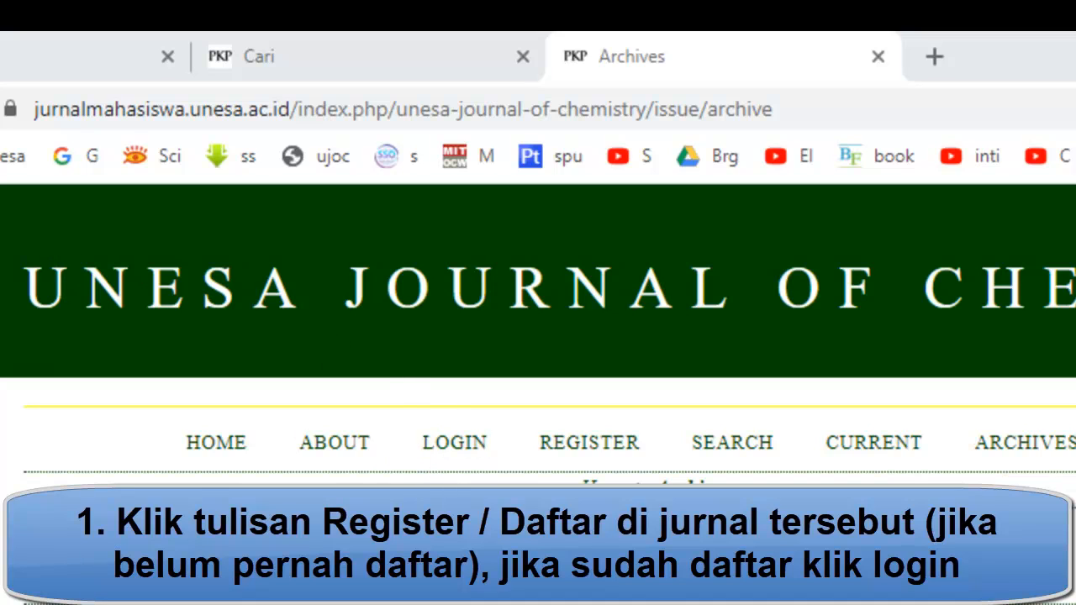
# Step: Try to open the Unesa Journal of Chemistry registration page in a separate tab from its Archives page
pyautogui.rightClick(599, 462)
pyautogui.click(479, 310)
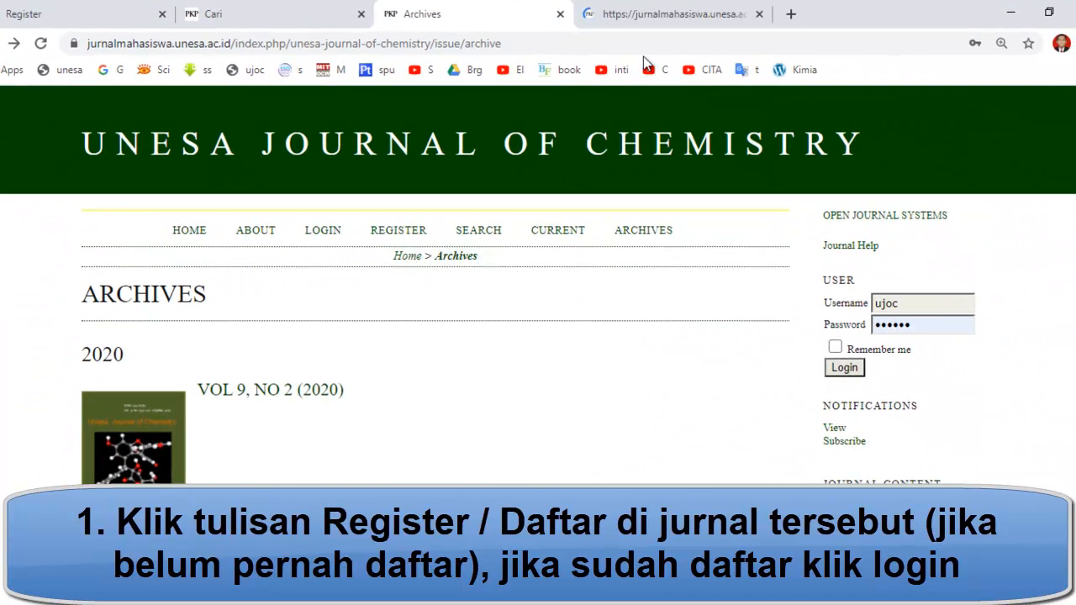
pyautogui.click(652, 20)
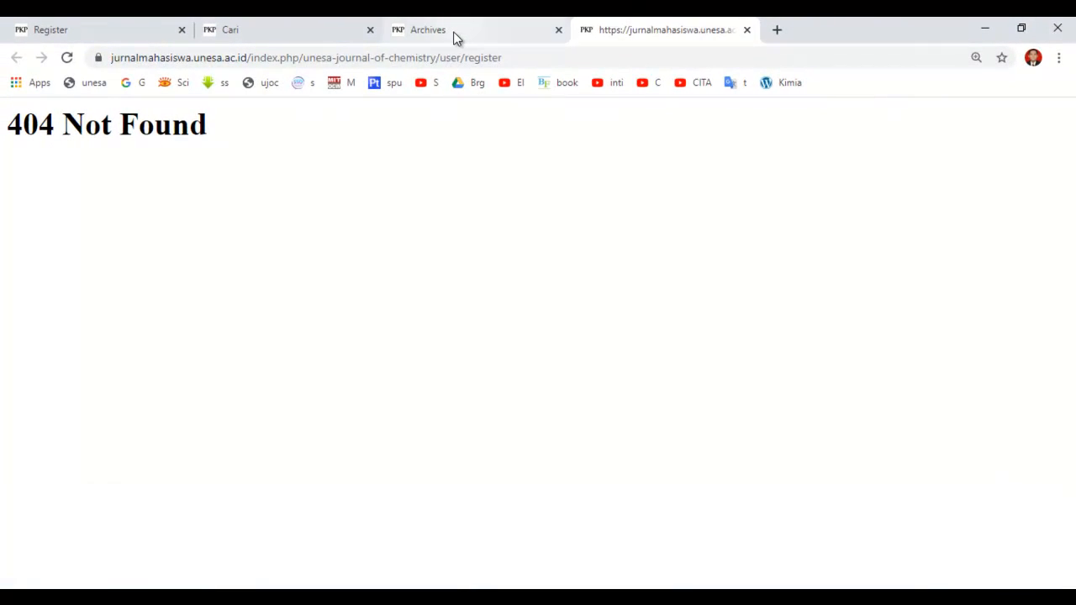
pyautogui.click(454, 34)
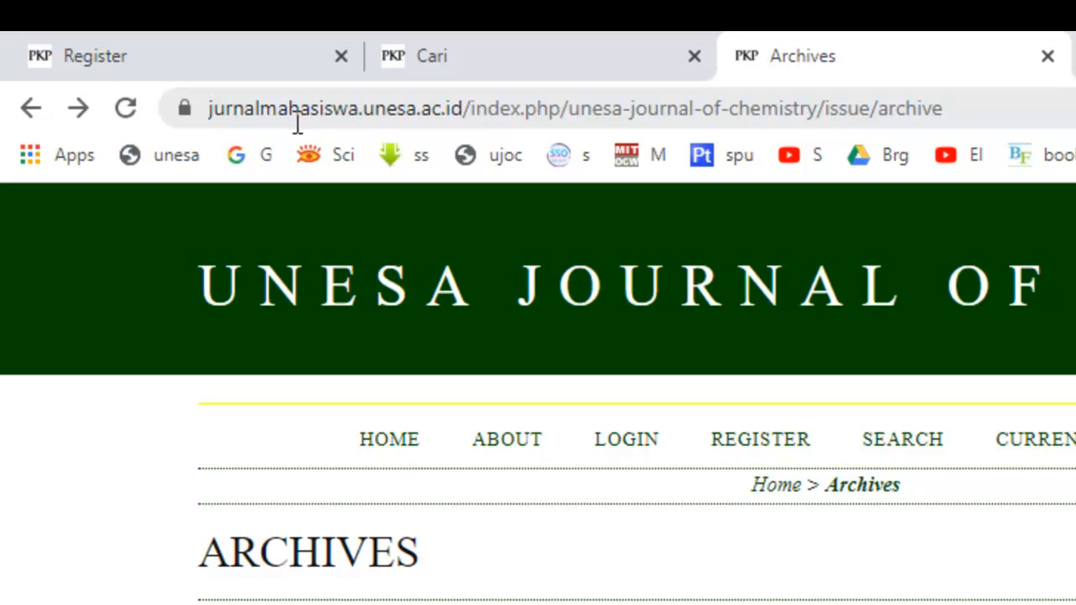
pyautogui.click(782, 440)
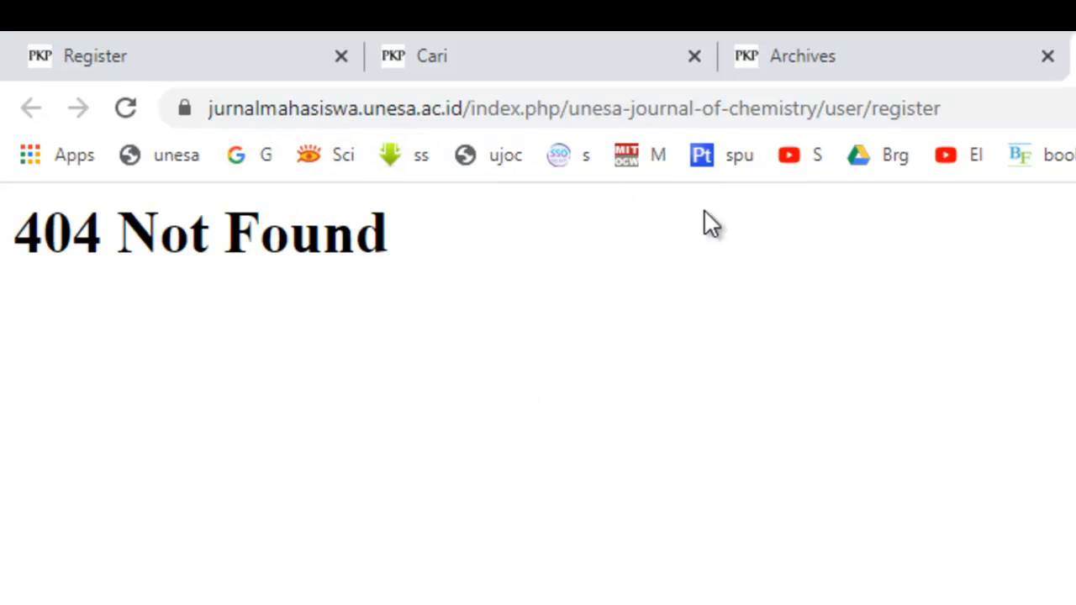
# Step: Switch to the Portal Jurnal Online Unesa registration form and choose Indonesia as the country
pyautogui.click(253, 74)
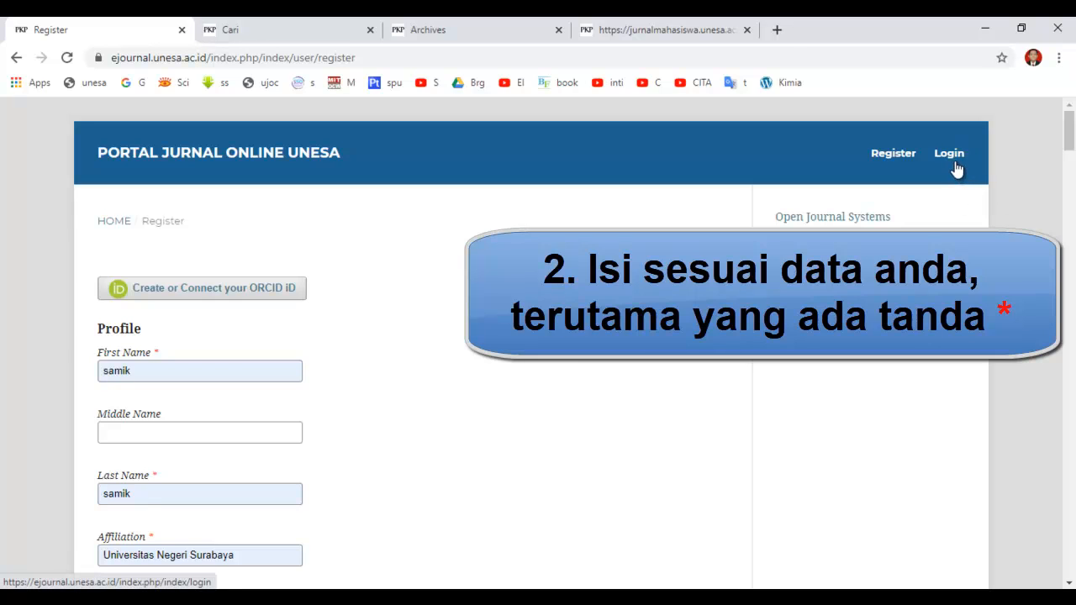
pyautogui.moveTo(1069, 141); pyautogui.dragTo(1071, 154)
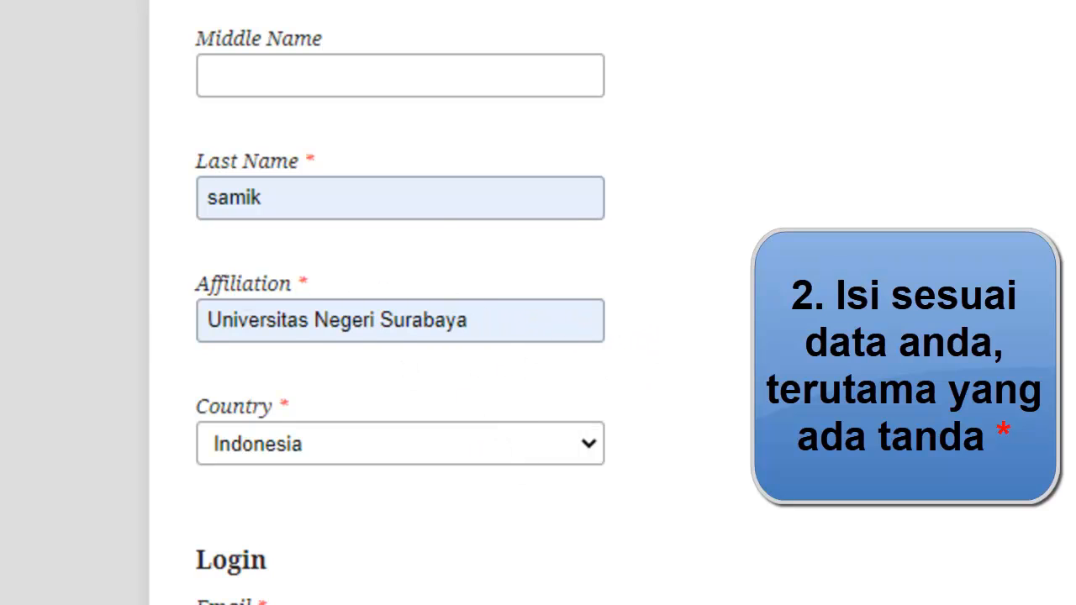
pyautogui.scroll(-3, 400, 336)
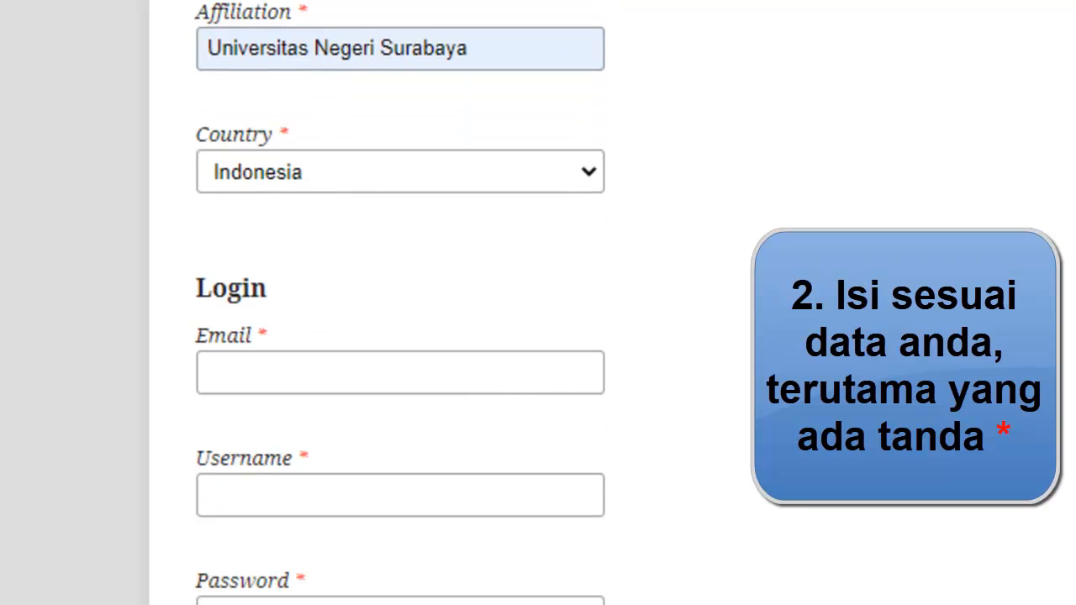
pyautogui.scroll(-1, 400, 336)
pyautogui.scroll(-1, 400, 336)
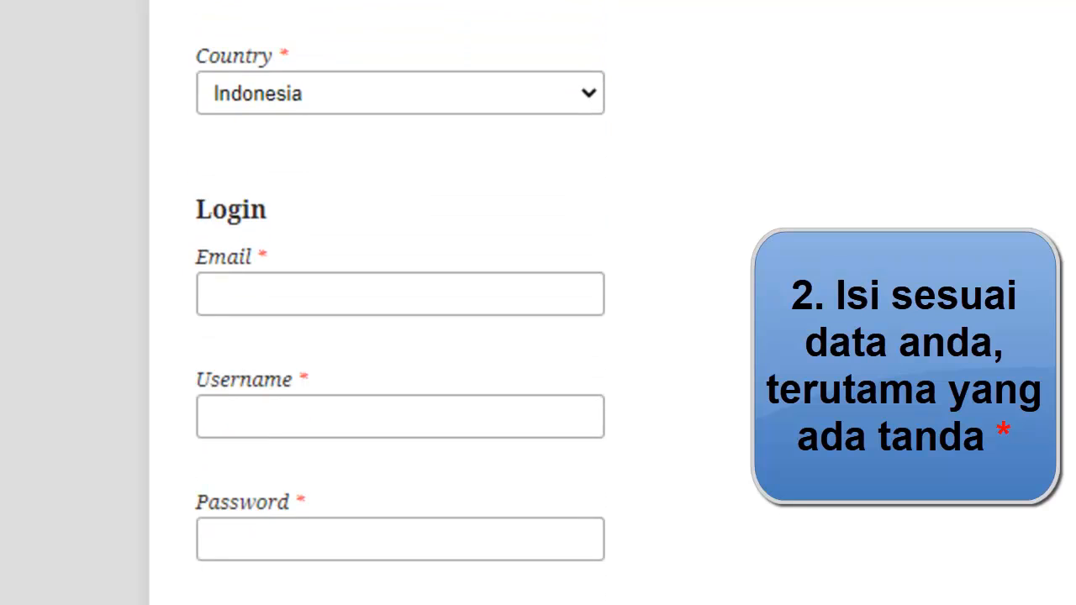
pyautogui.scroll(-1, 399, 336)
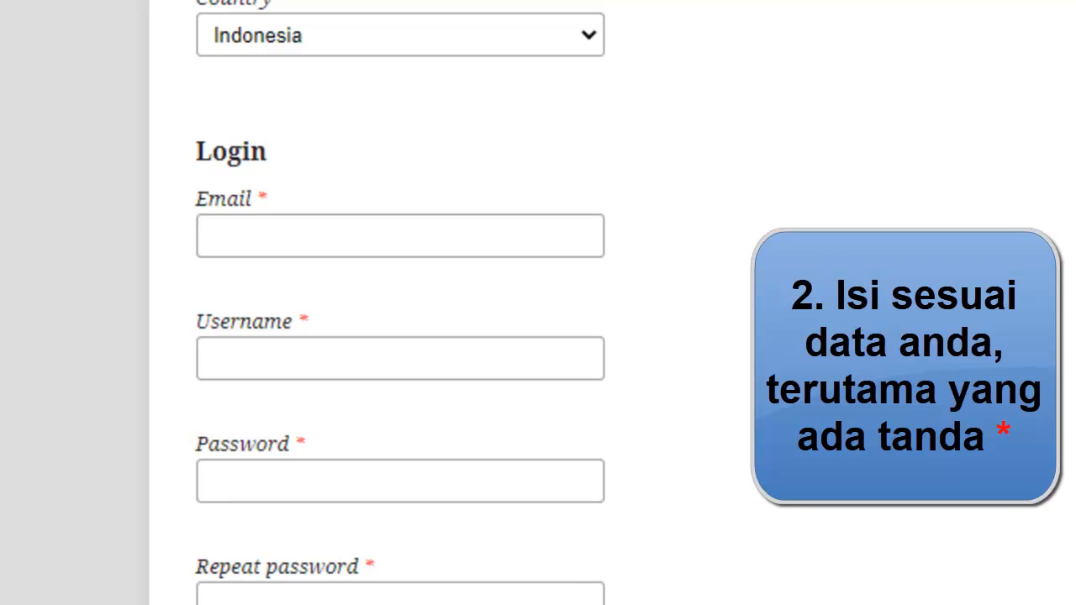
pyautogui.click(590, 38)
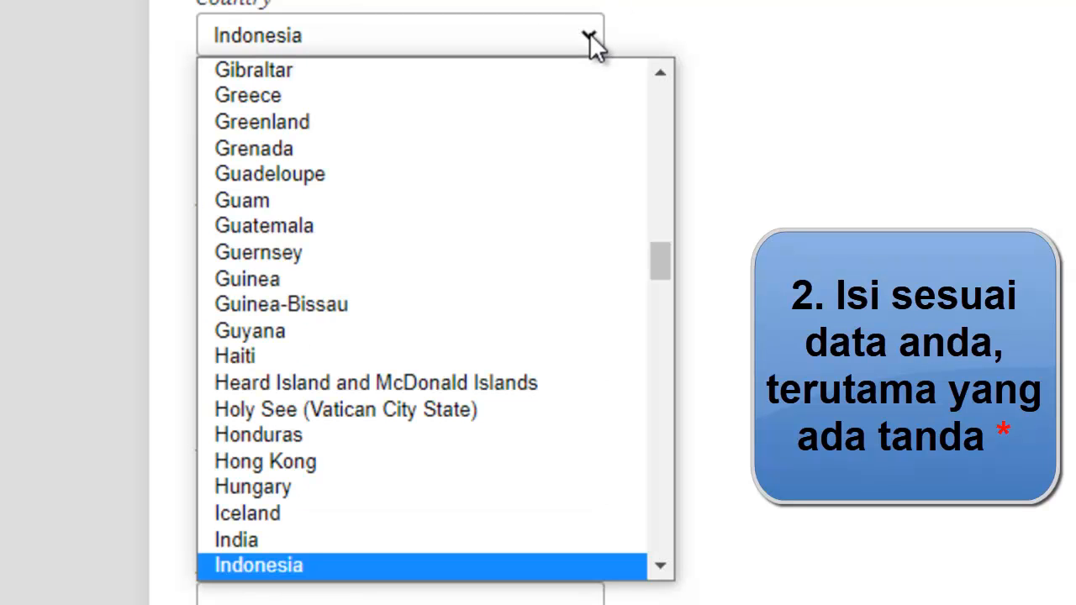
pyautogui.click(279, 564)
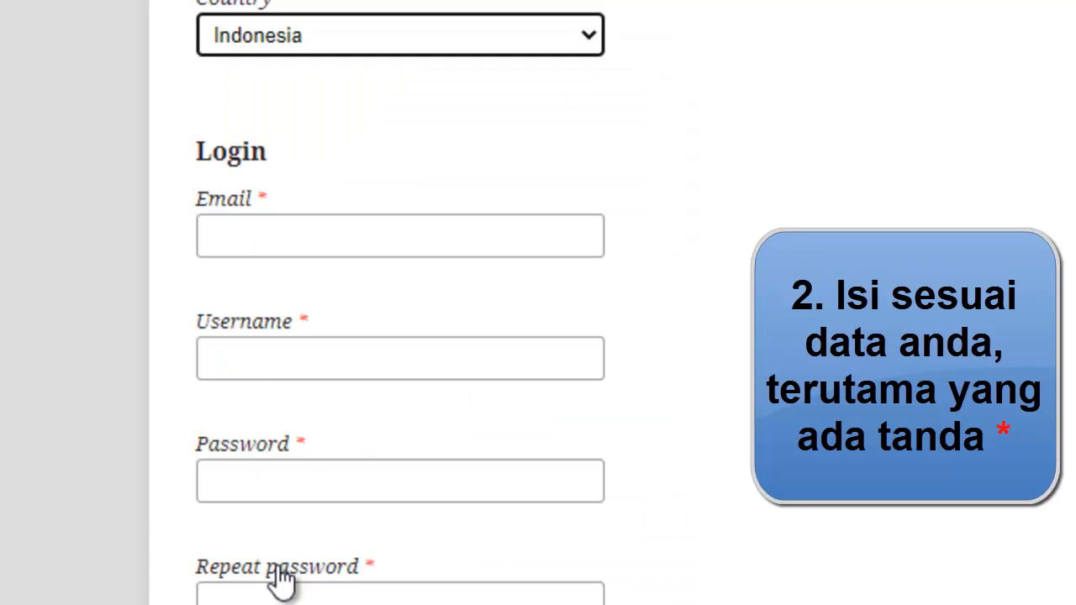
# Step: Fill in the account's e-mail address and username in the Login section of the registration form
pyautogui.click(369, 235)
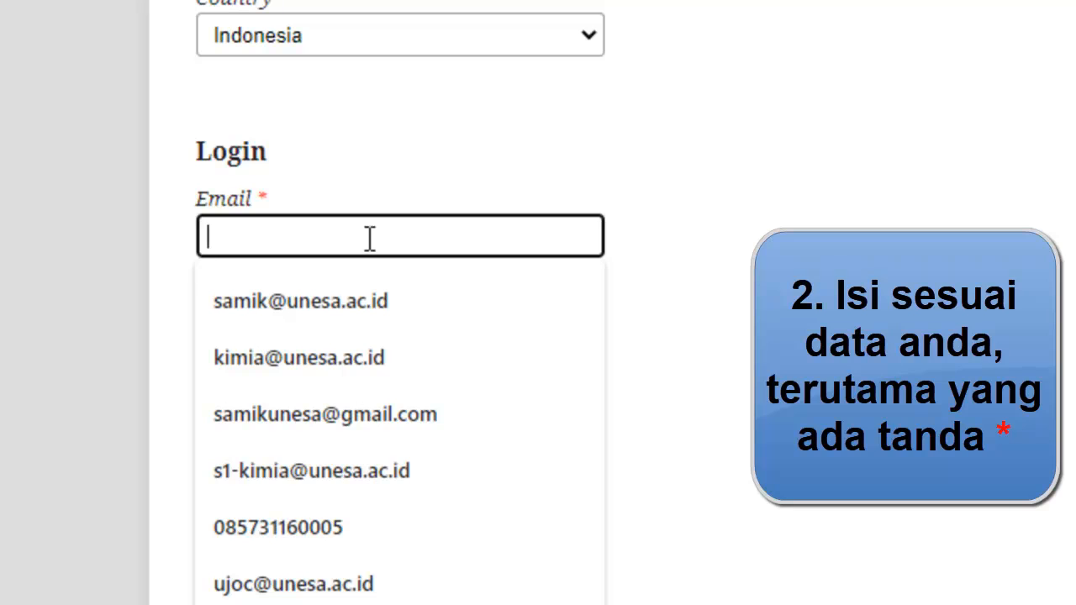
pyautogui.click(346, 300)
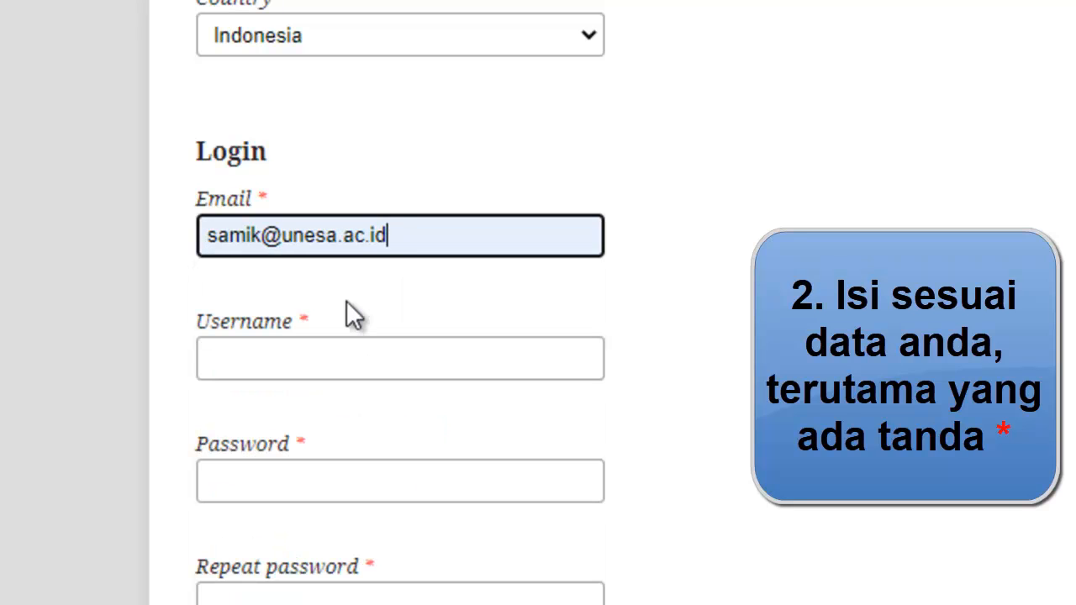
pyautogui.click(343, 360)
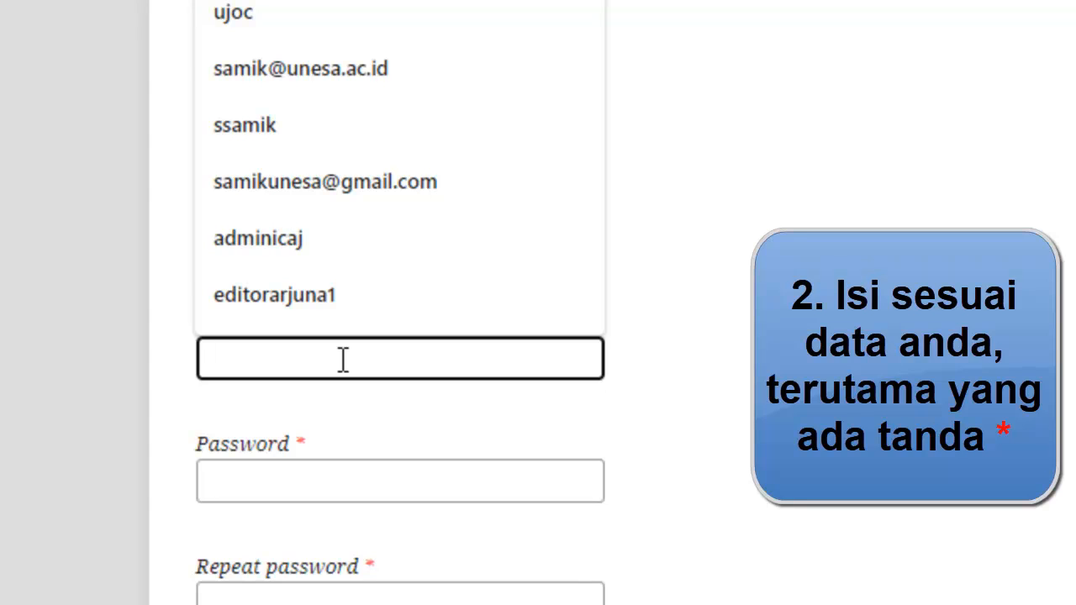
pyautogui.click(821, 198)
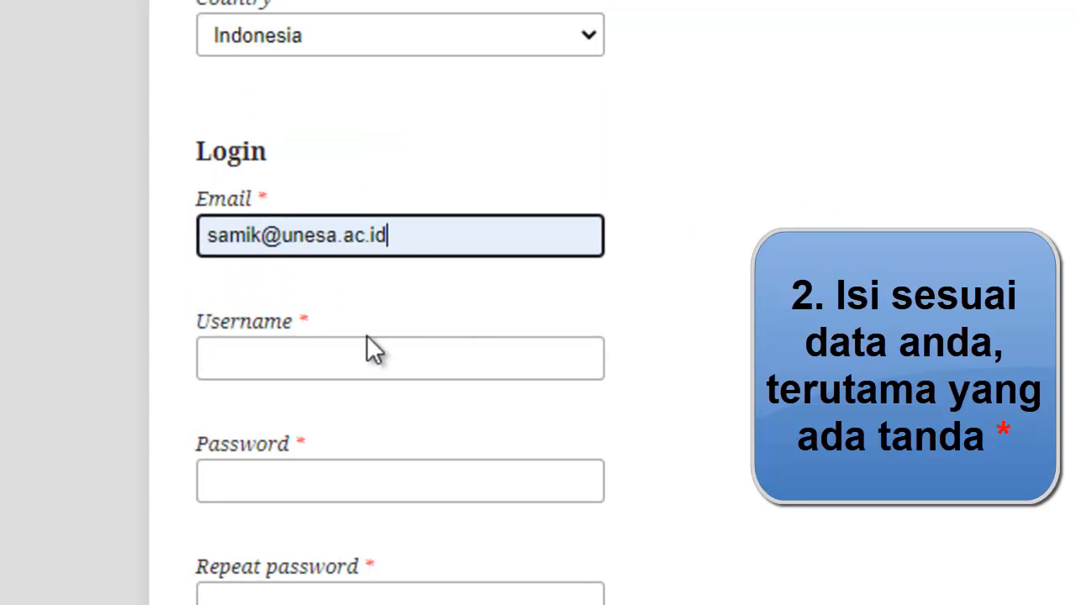
pyautogui.click(303, 354)
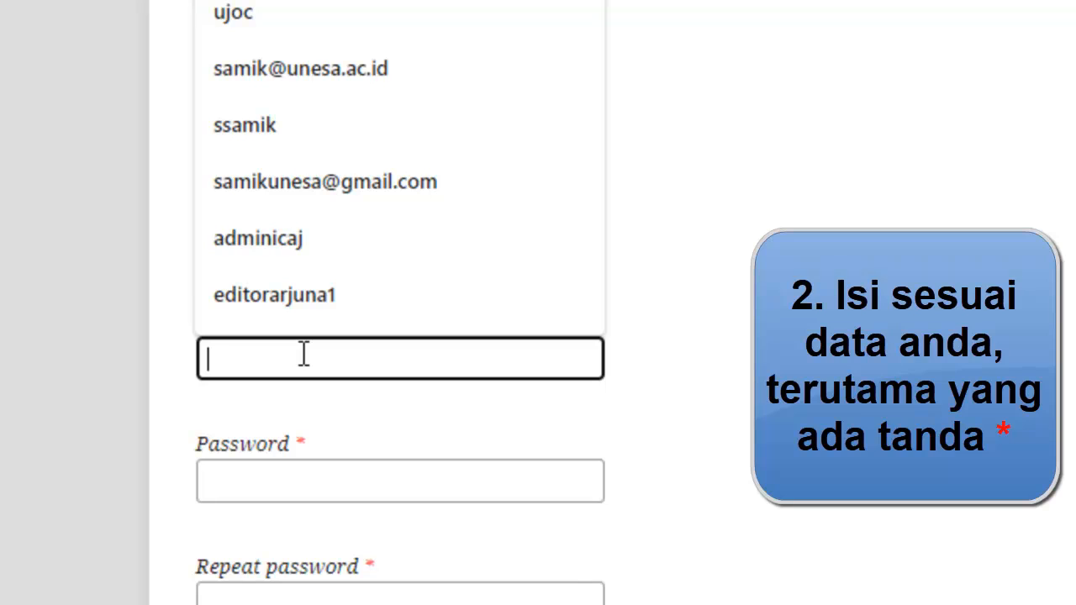
pyautogui.write('sami')
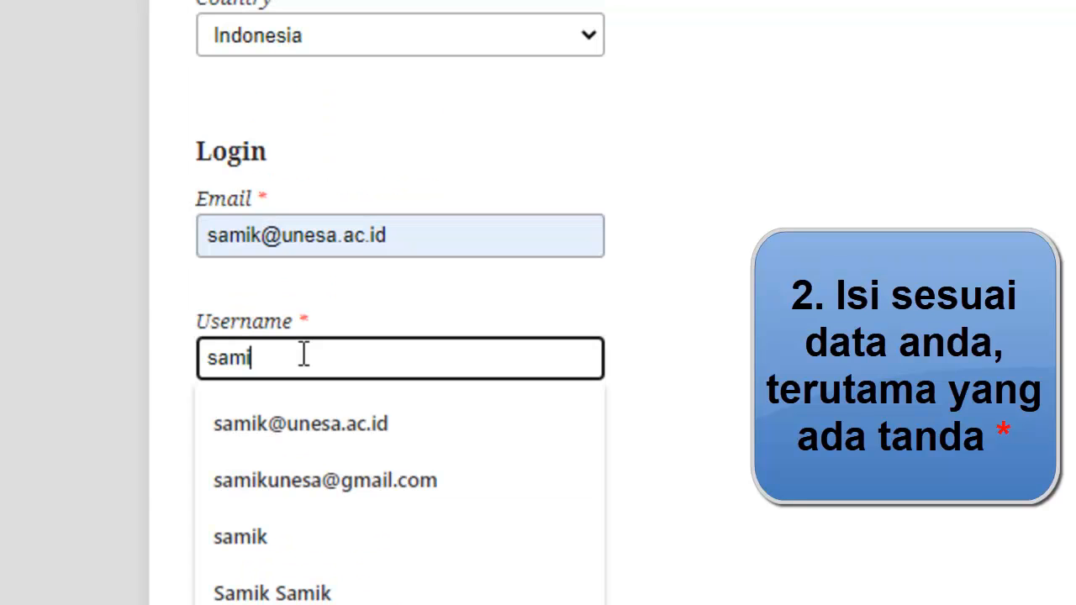
pyautogui.write('k1')
pyautogui.press('BackSpace')
pyautogui.write('2')
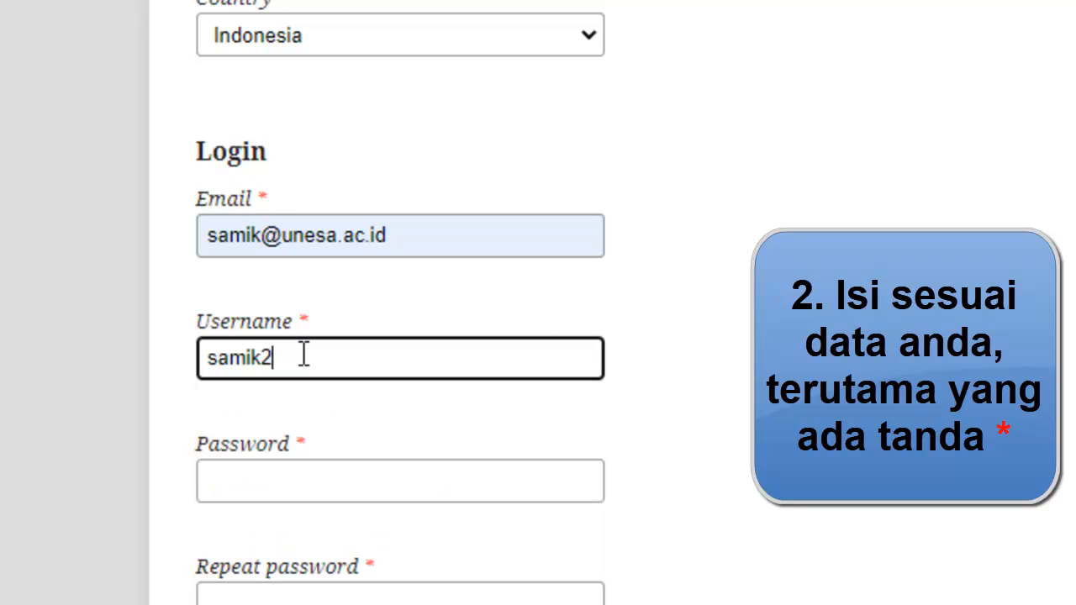
# Step: Enter the account password and repeat it in the Repeat password field
pyautogui.click(292, 481)
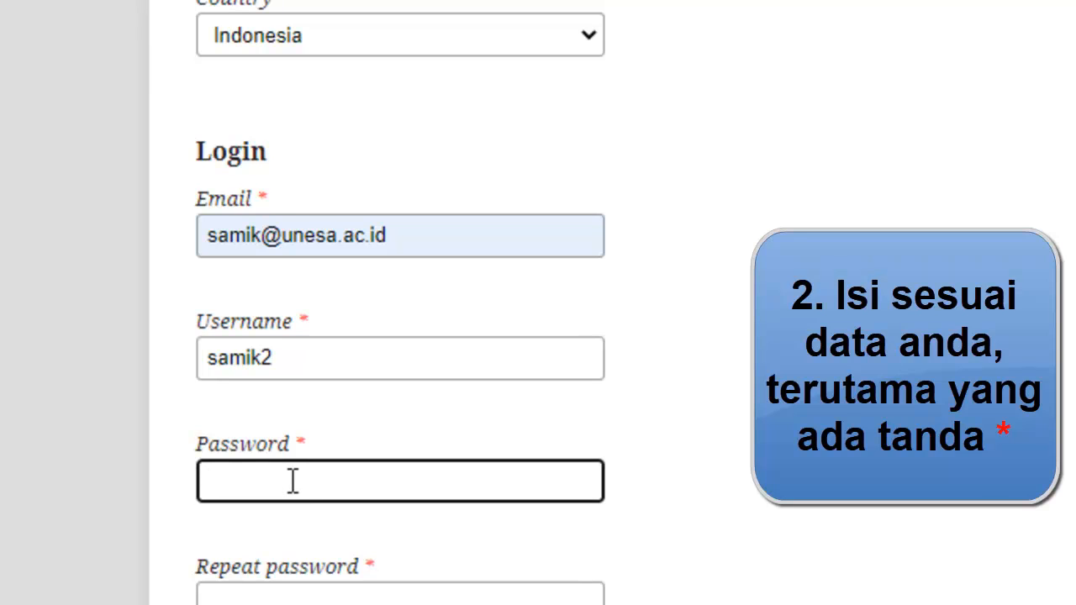
pyautogui.write('••••••••')
pyautogui.scroll(-2, 290, 481)
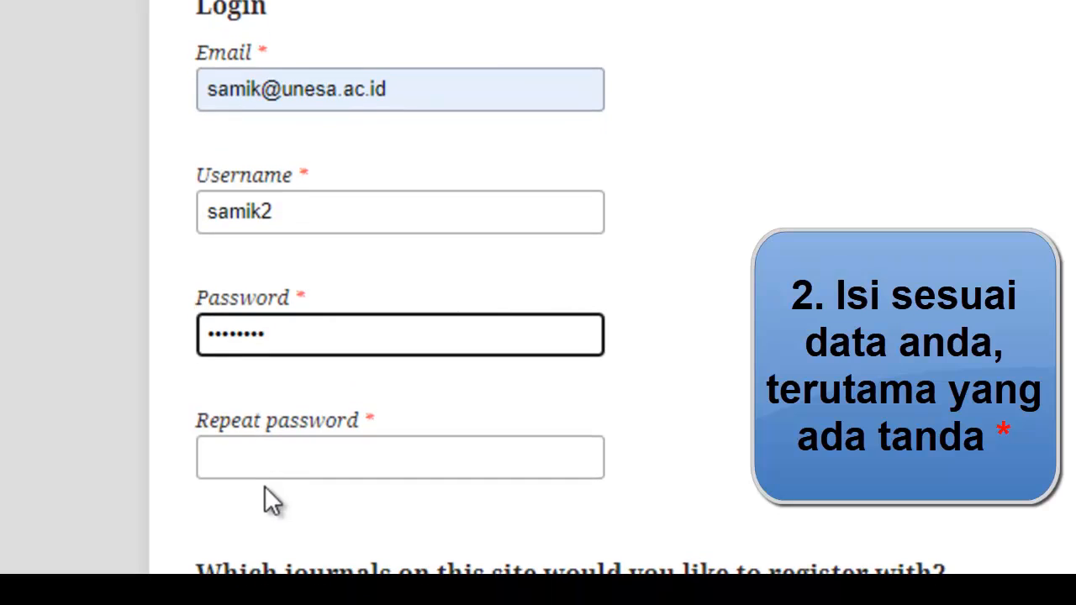
pyautogui.click(264, 468)
pyautogui.write('•••')
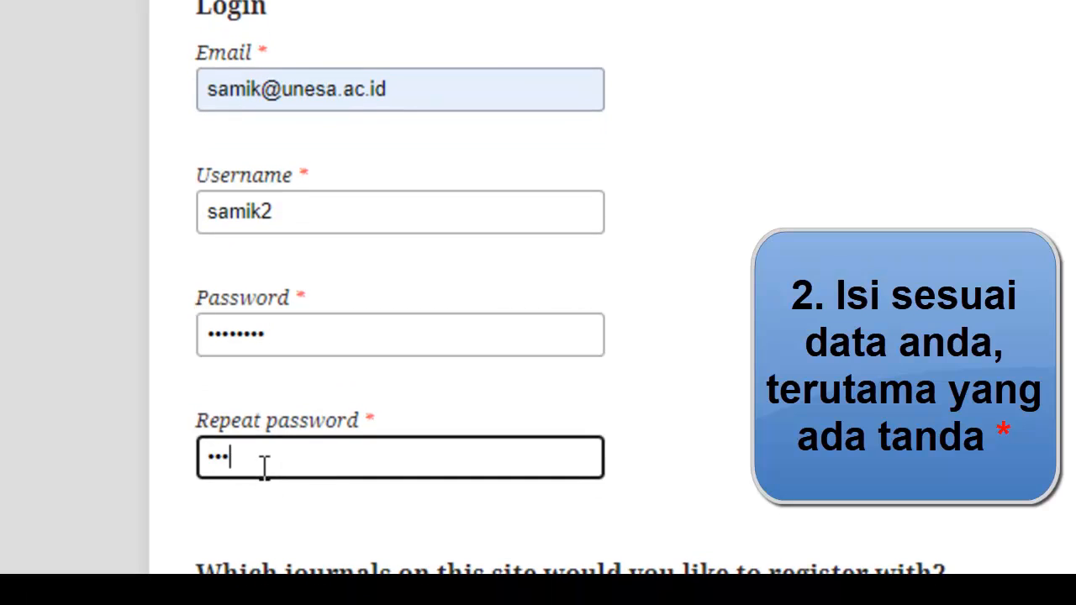
pyautogui.write('•••••')
# Step: Add "biodiesel" and "phisical chemistry" to the reviewer subject interests below the journal list
pyautogui.scroll(-7, 471, 336)
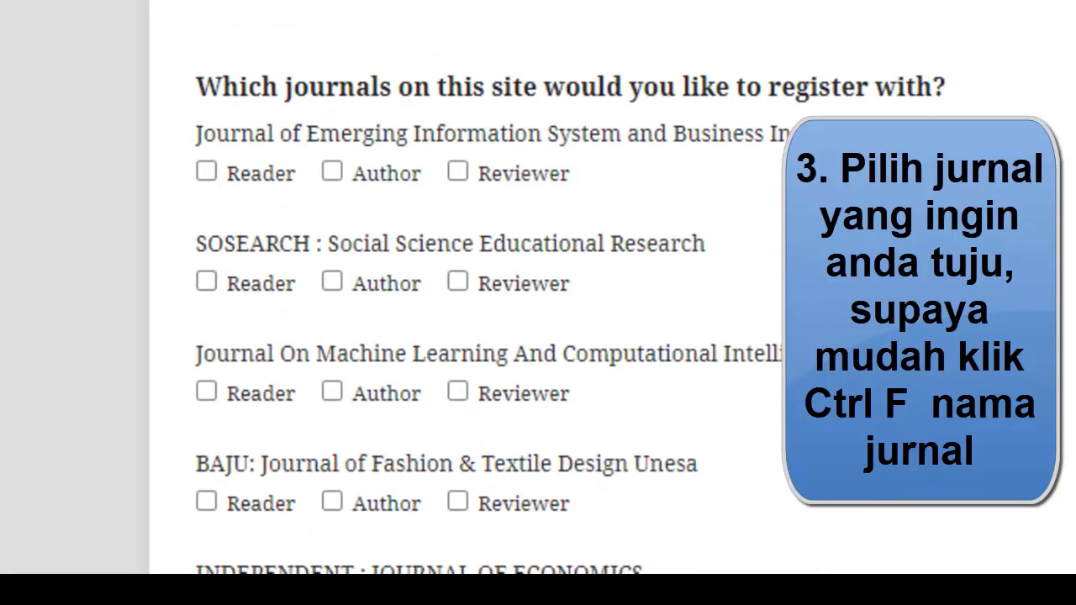
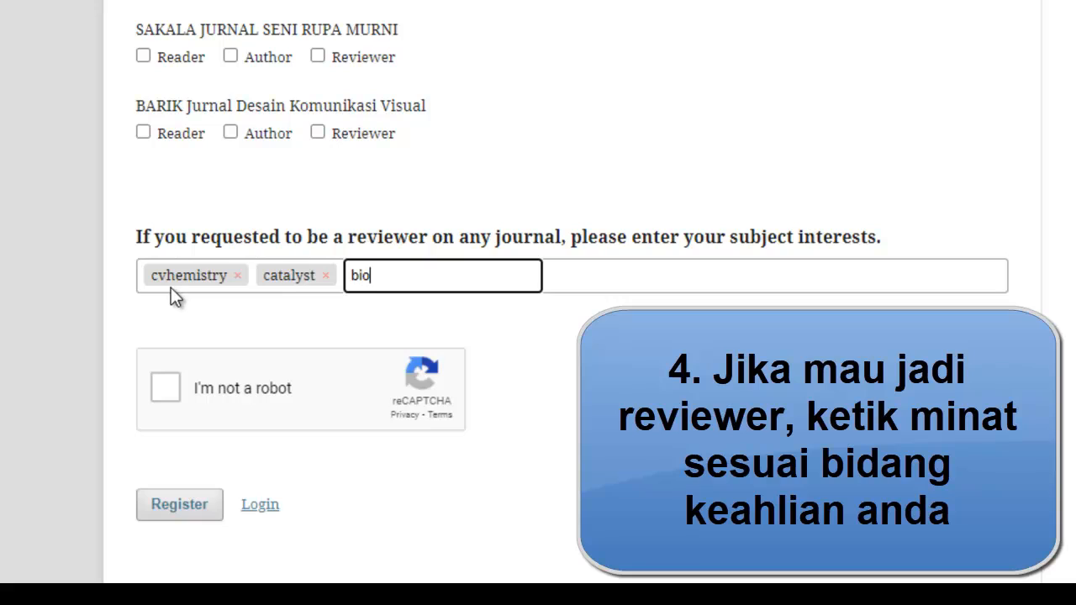
pyautogui.write('el phisical chemistry')
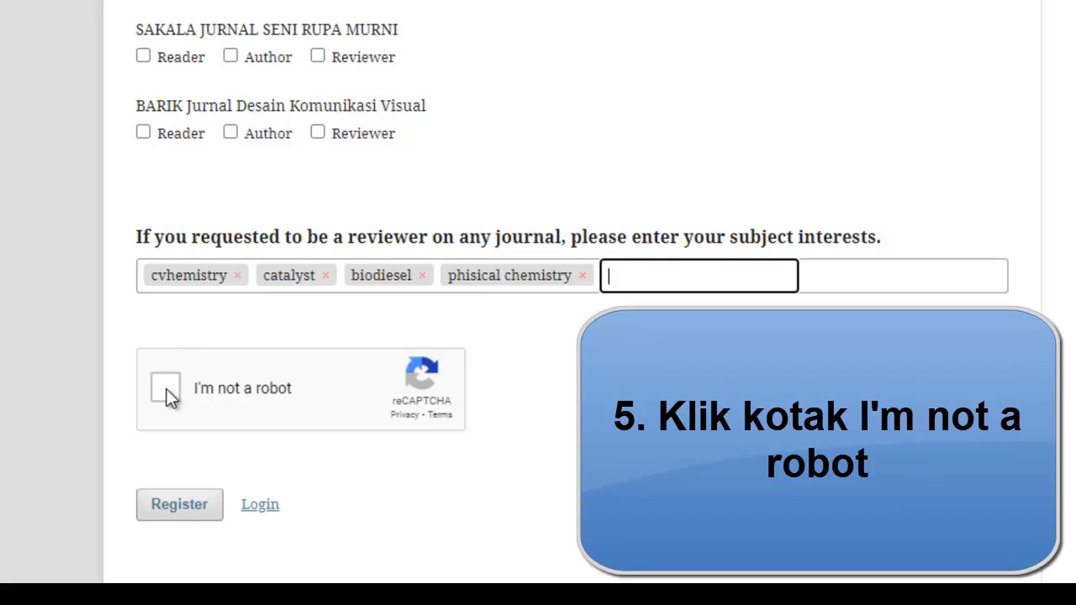
# Step: Complete the "I'm not a robot" check and submit the registration
pyautogui.click(168, 396)
pyautogui.click(168, 397)
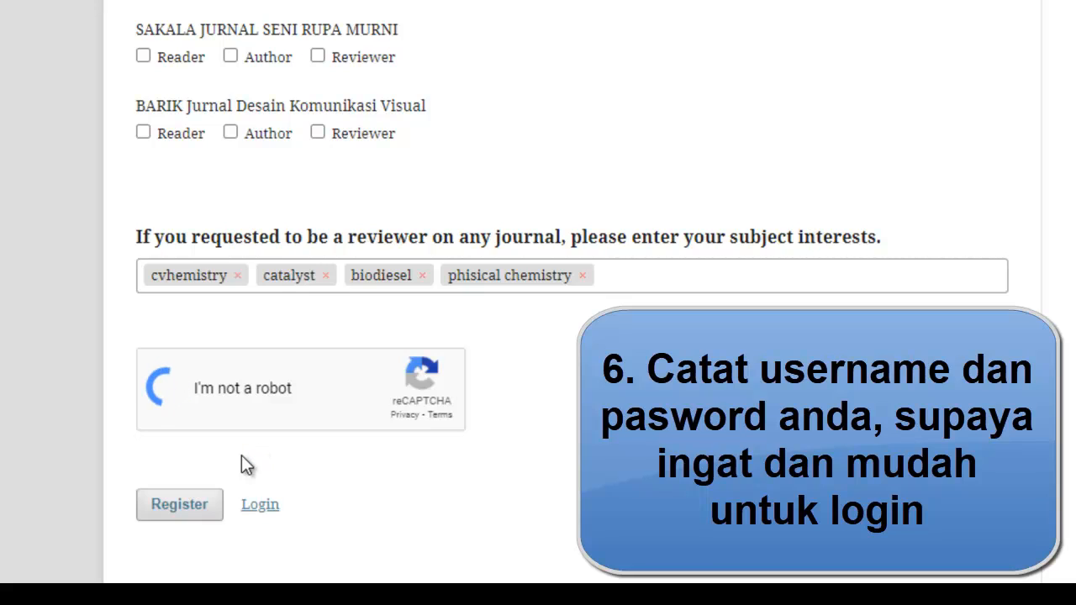
pyautogui.click(179, 505)
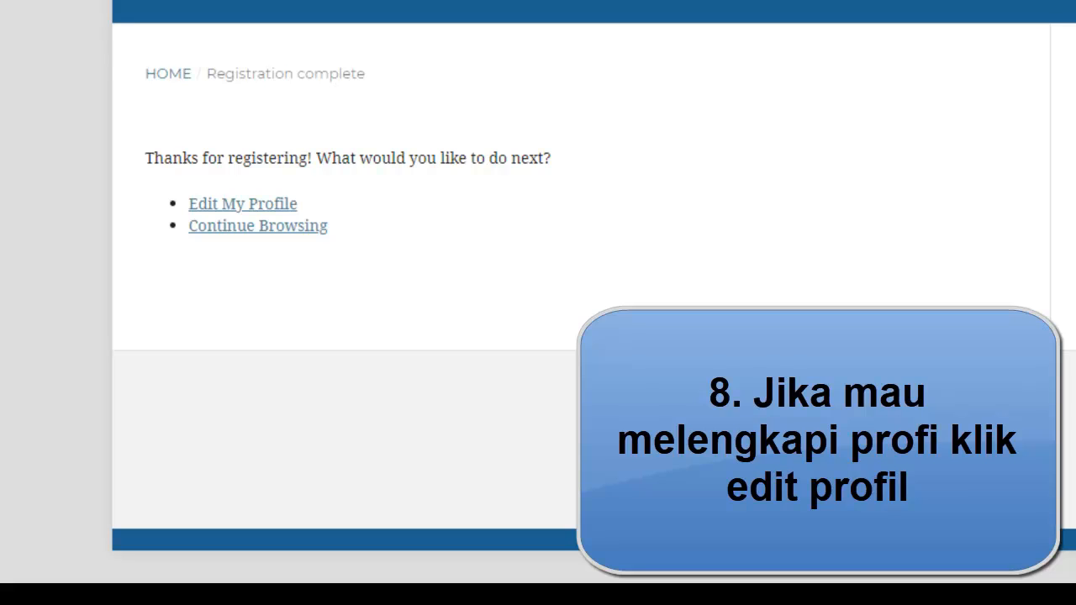
# Step: Open the new account's profile for editing and look over its identity details
pyautogui.click(276, 216)
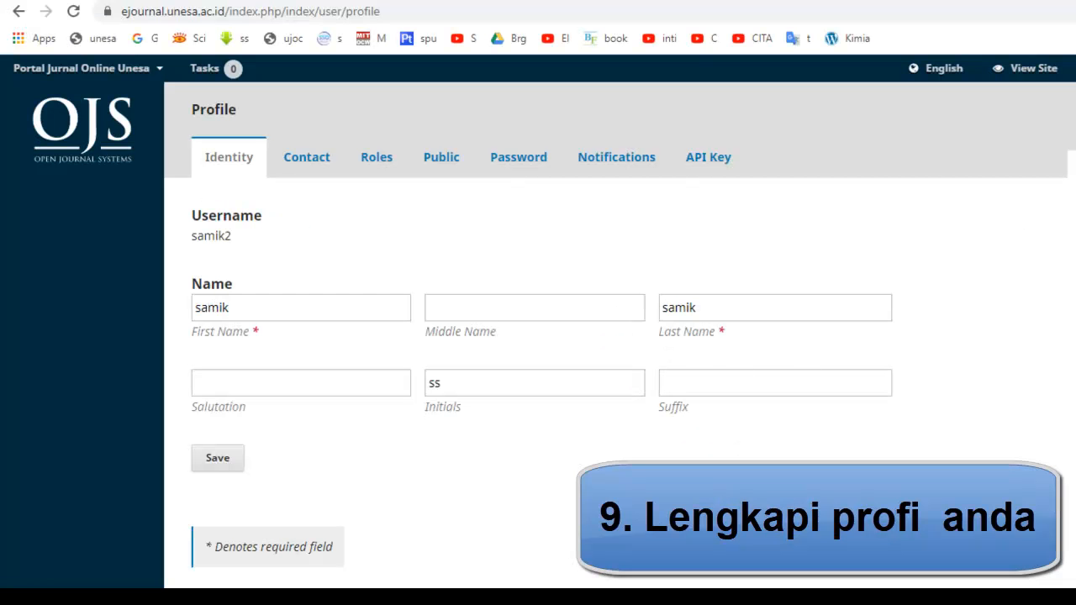
pyautogui.scroll(-3, 620, 324)
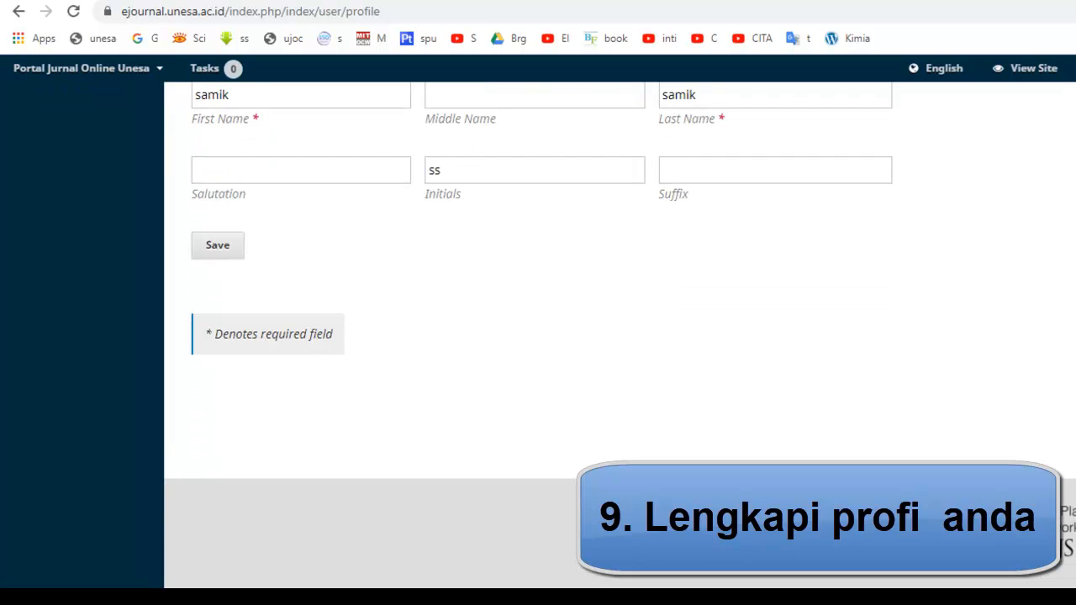
pyautogui.scroll(3, 619, 324)
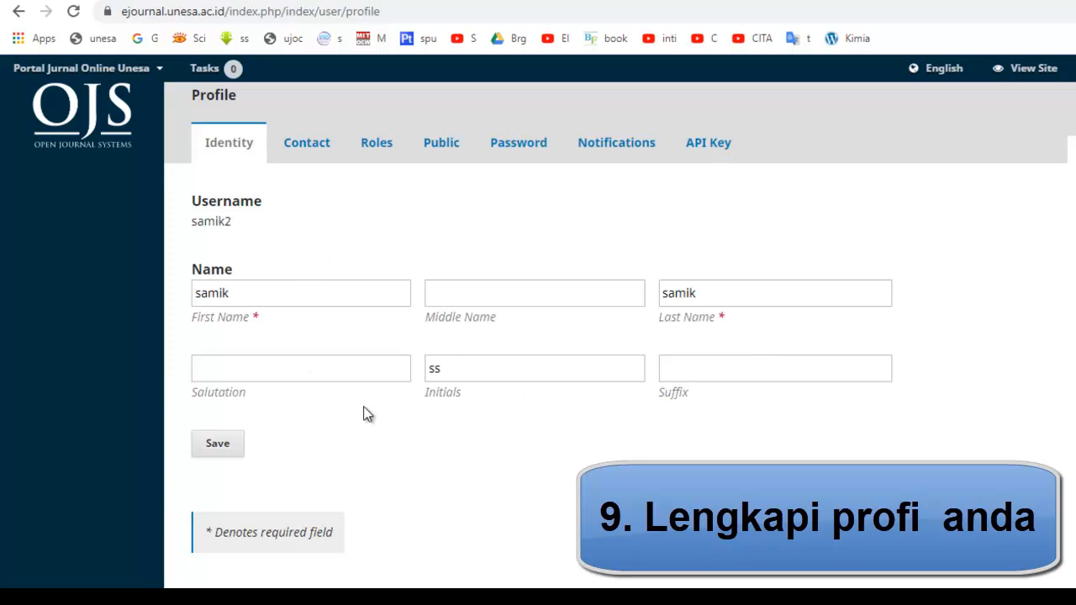
# Step: Review the profile's contact details, including the signature, phone, affiliation and mailing address fields
pyautogui.click(306, 155)
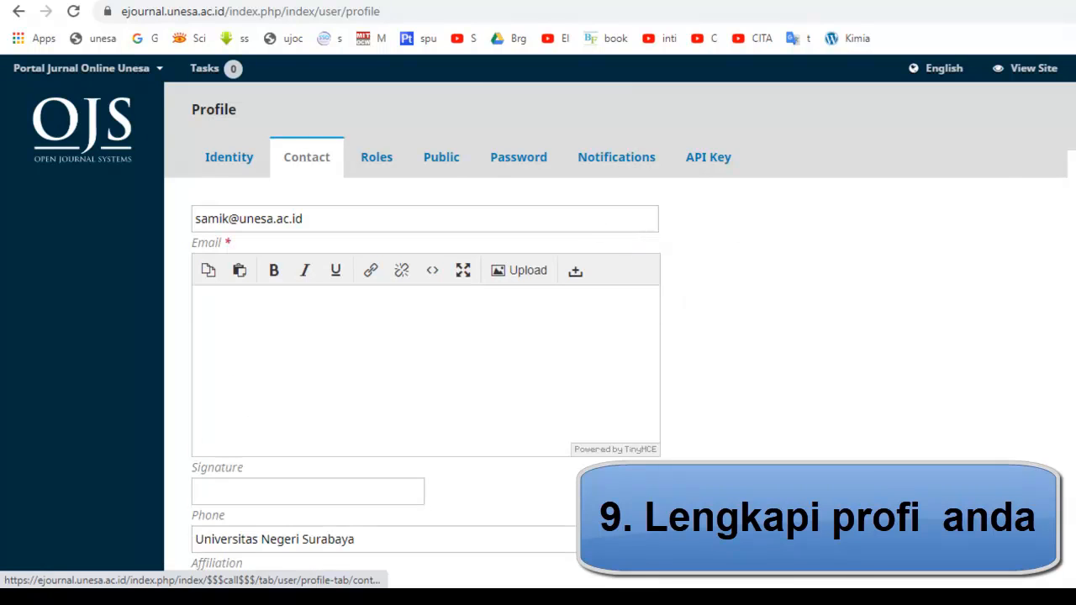
pyautogui.scroll(-3, 538, 336)
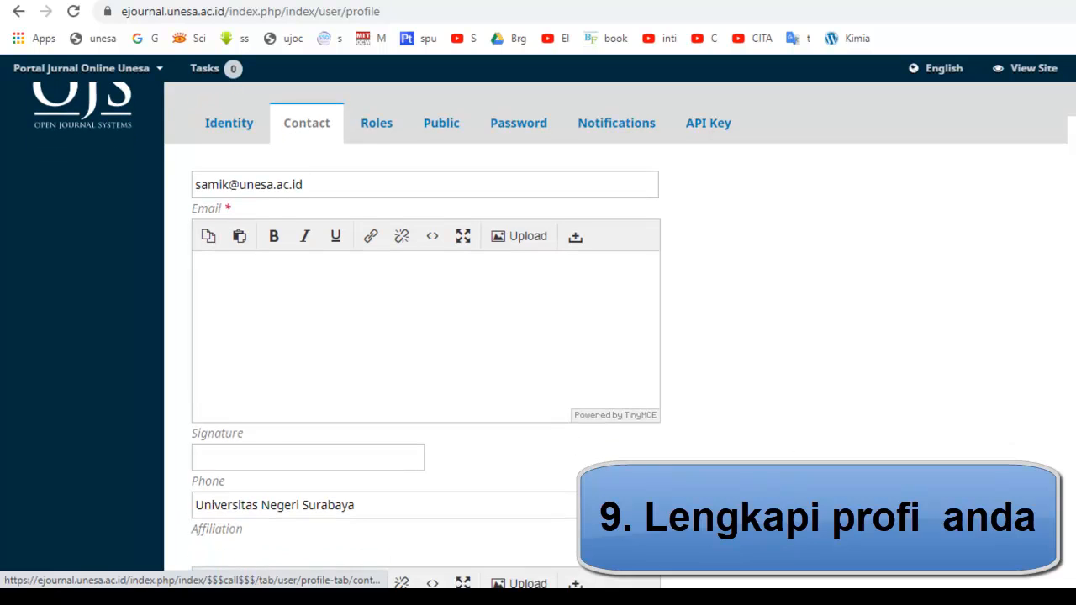
pyautogui.scroll(-3, 425, 336)
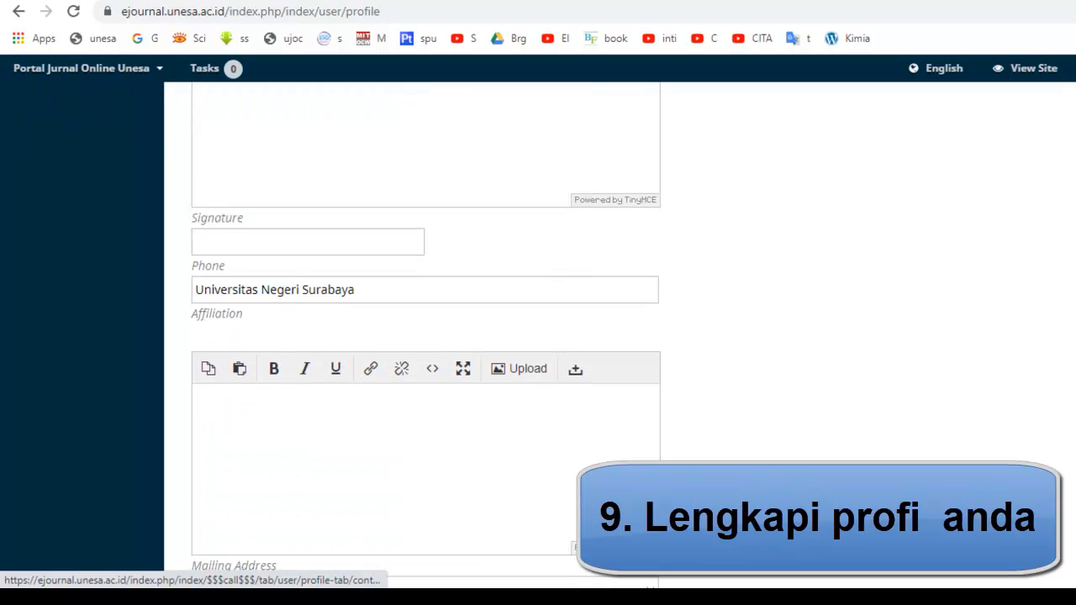
pyautogui.scroll(-2, 425, 336)
pyautogui.scroll(5, 425, 337)
pyautogui.scroll(1, 425, 336)
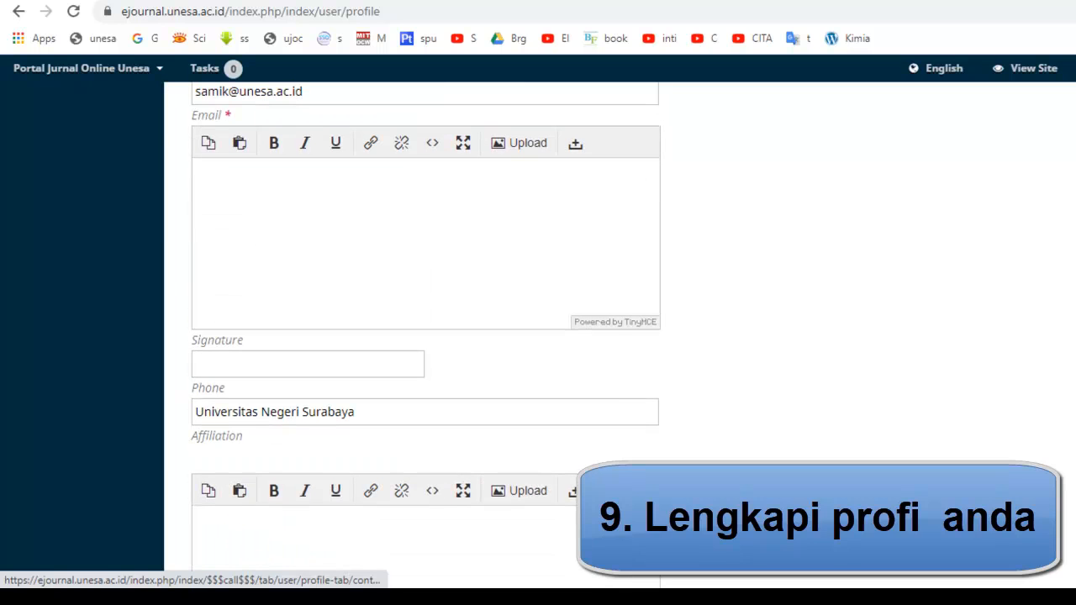
pyautogui.scroll(2, 425, 336)
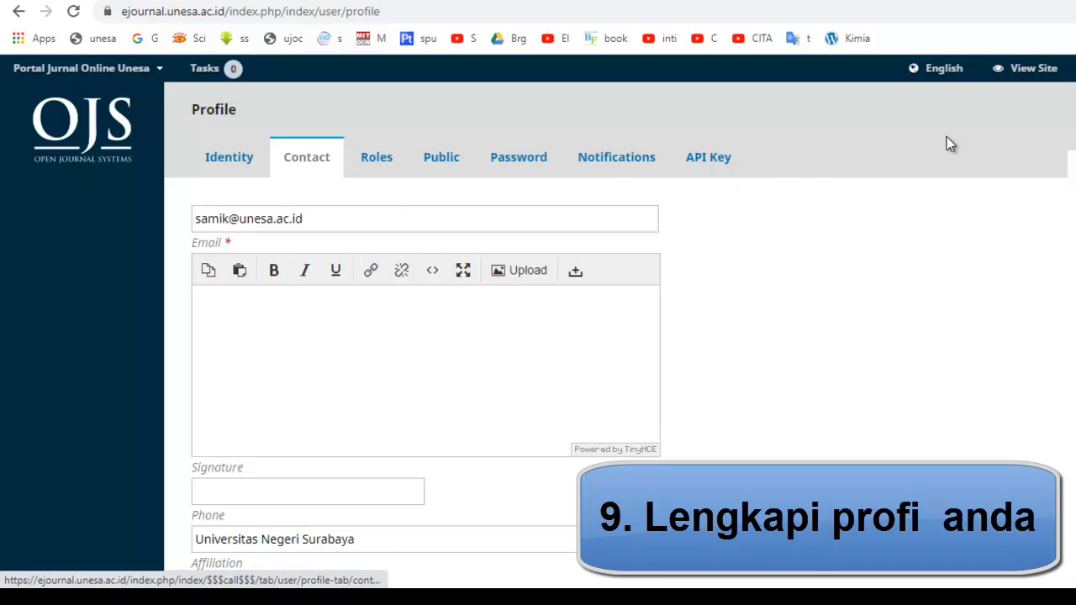
# Step: Find the Unesa Journal of Chemistry in the portal's journal list by searching the page for "chemis", and open it
pyautogui.click(159, 68)
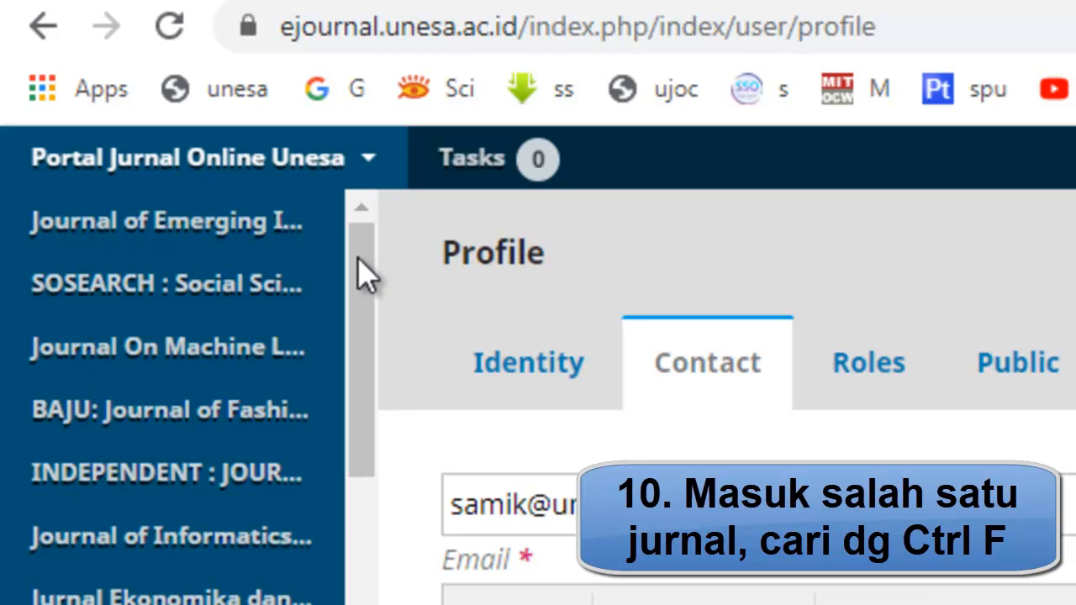
pyautogui.moveTo(358, 266); pyautogui.dragTo(366, 343)
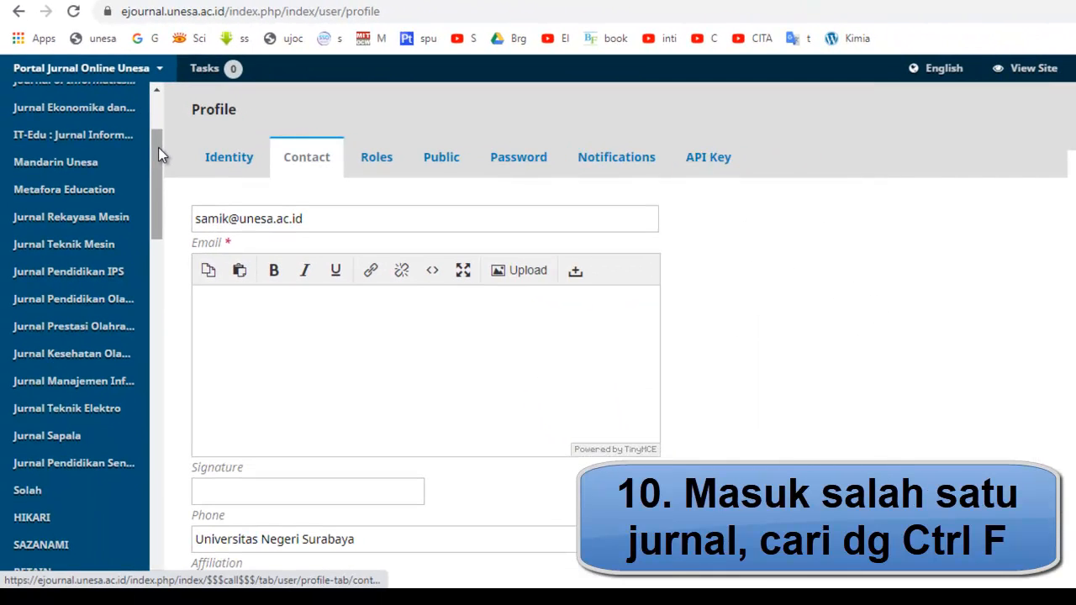
pyautogui.hotkey('ctrl', 'f')
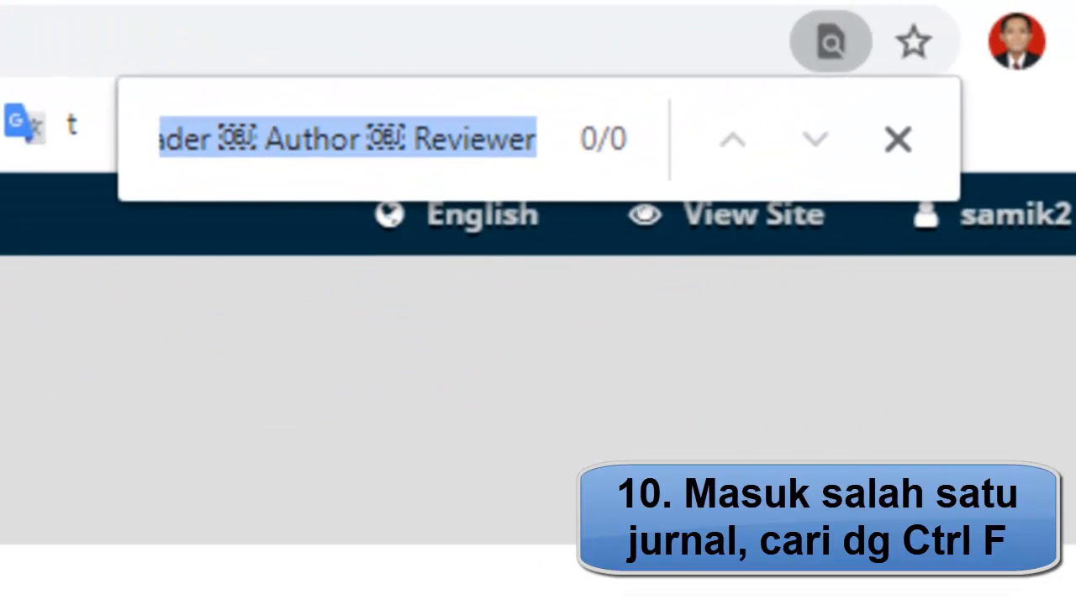
pyautogui.write('che')
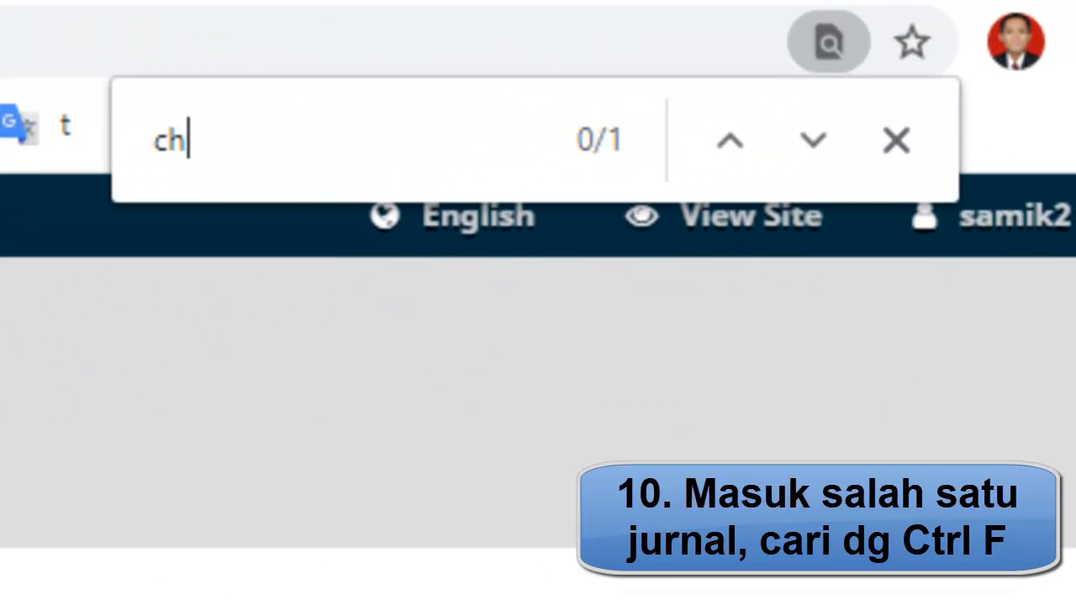
pyautogui.write('mis')
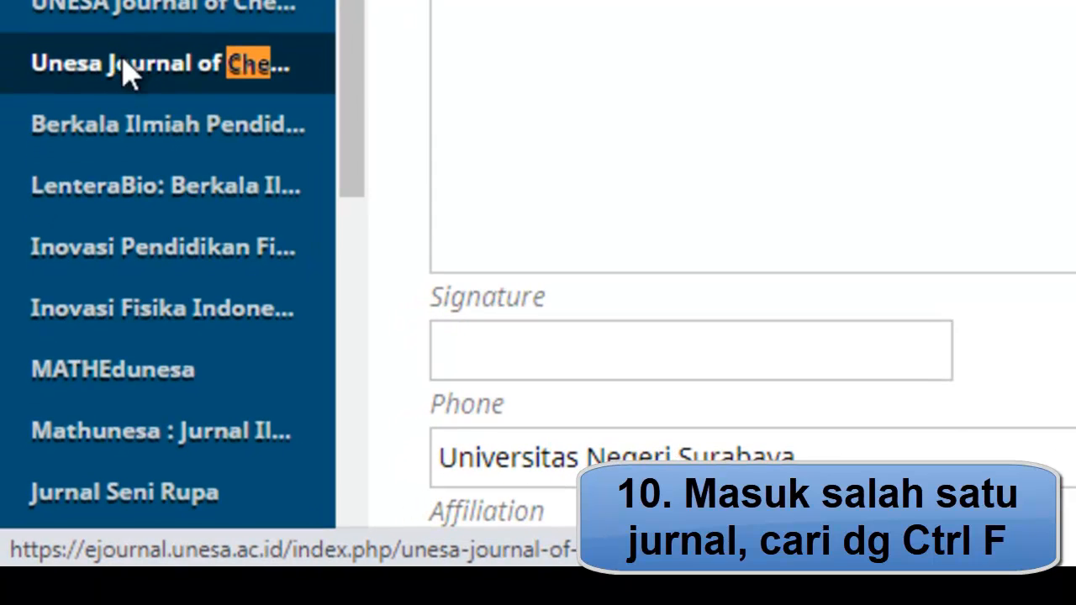
pyautogui.click(125, 72)
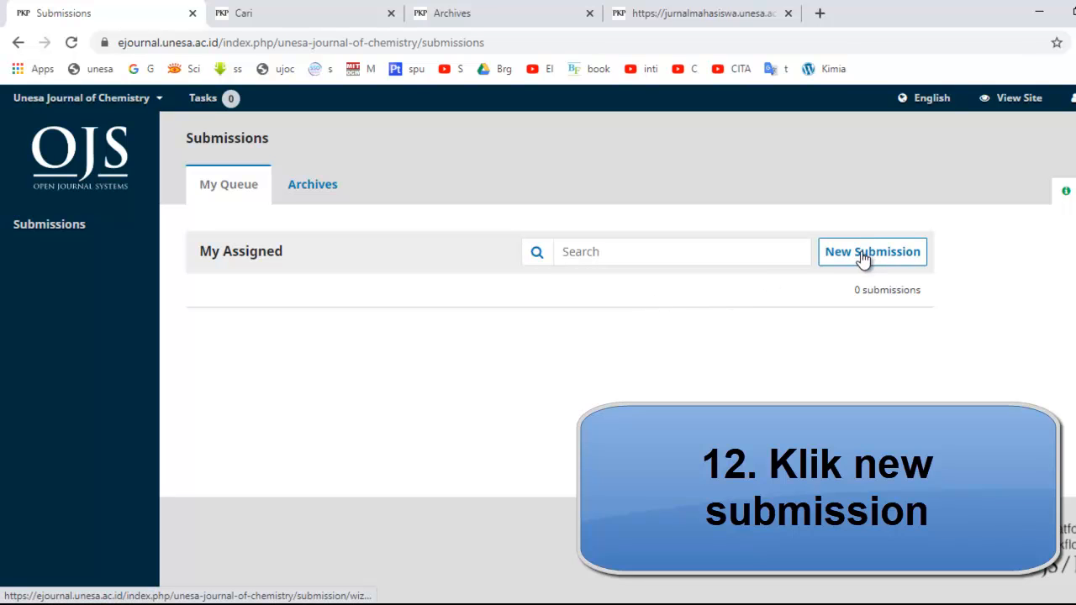
# Step: Start a new submission in the Unesa Journal of Chemistry and choose Articles as its section
pyautogui.moveTo(80, 99)
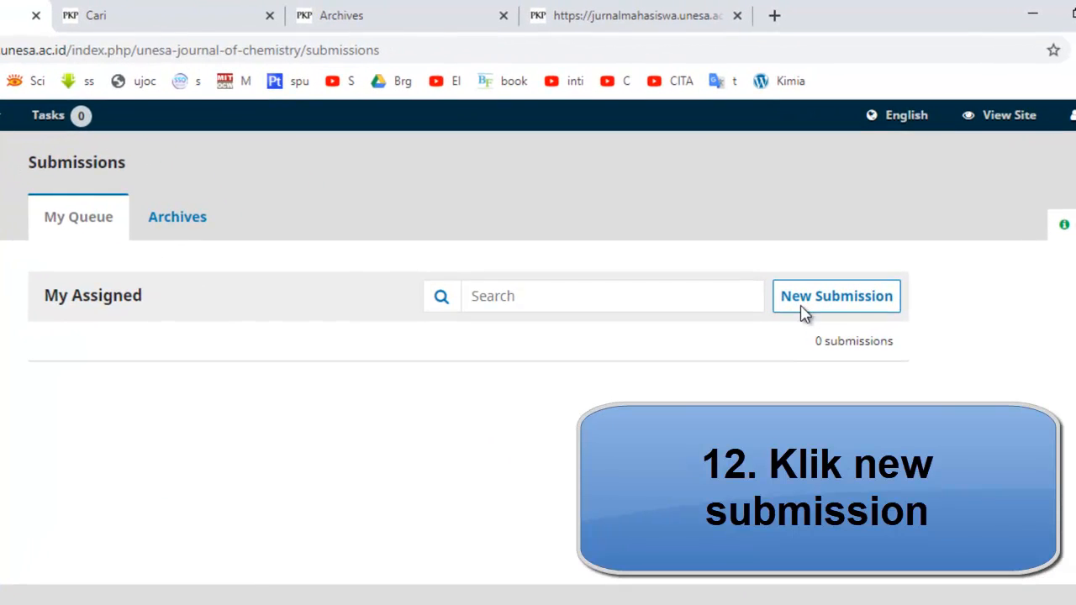
pyautogui.click(801, 307)
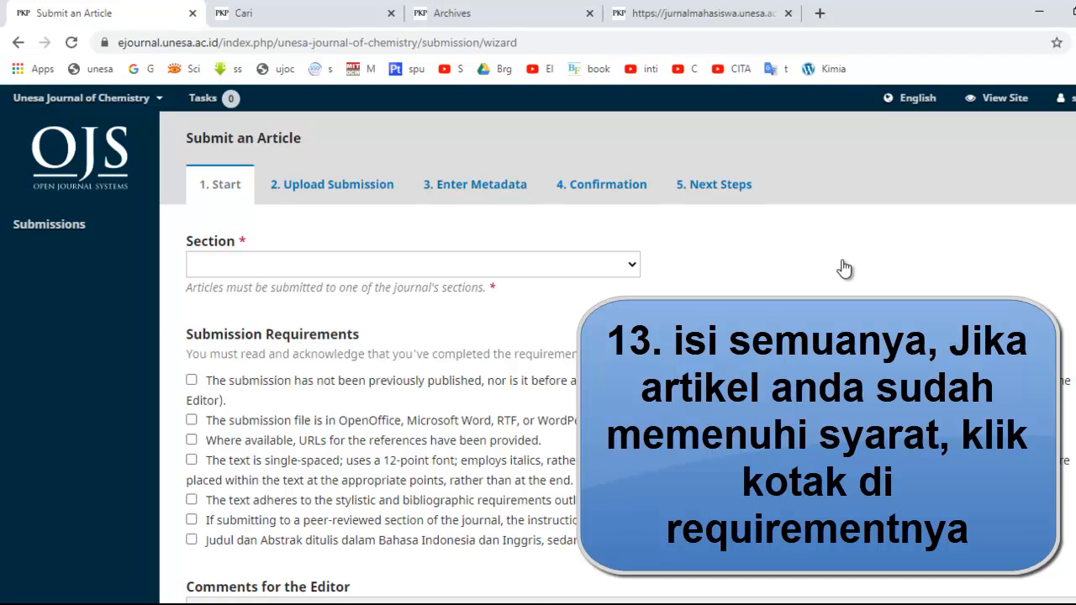
pyautogui.click(632, 267)
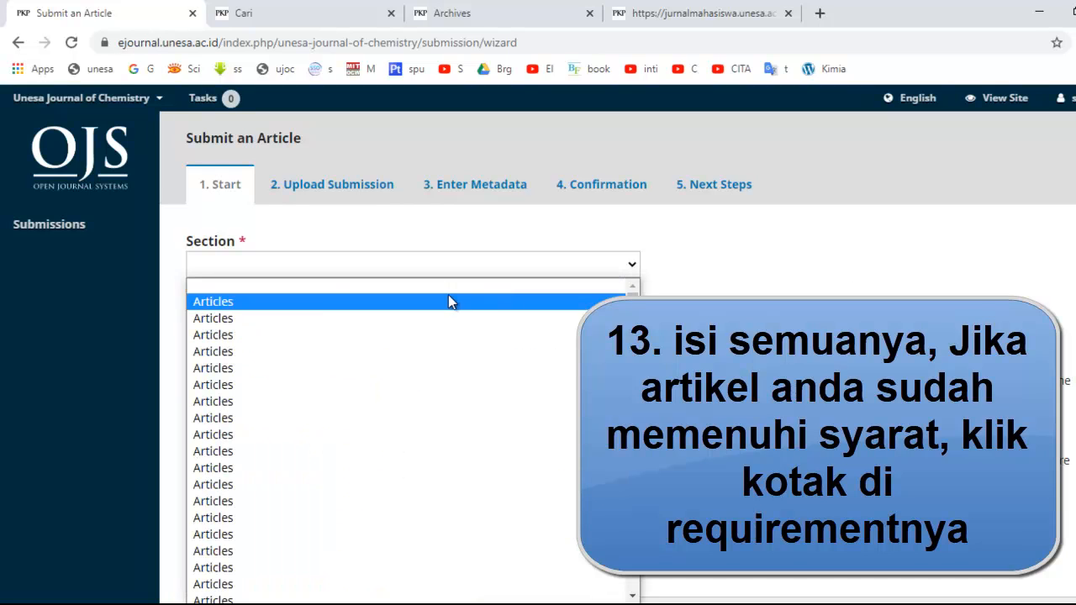
pyautogui.click(313, 306)
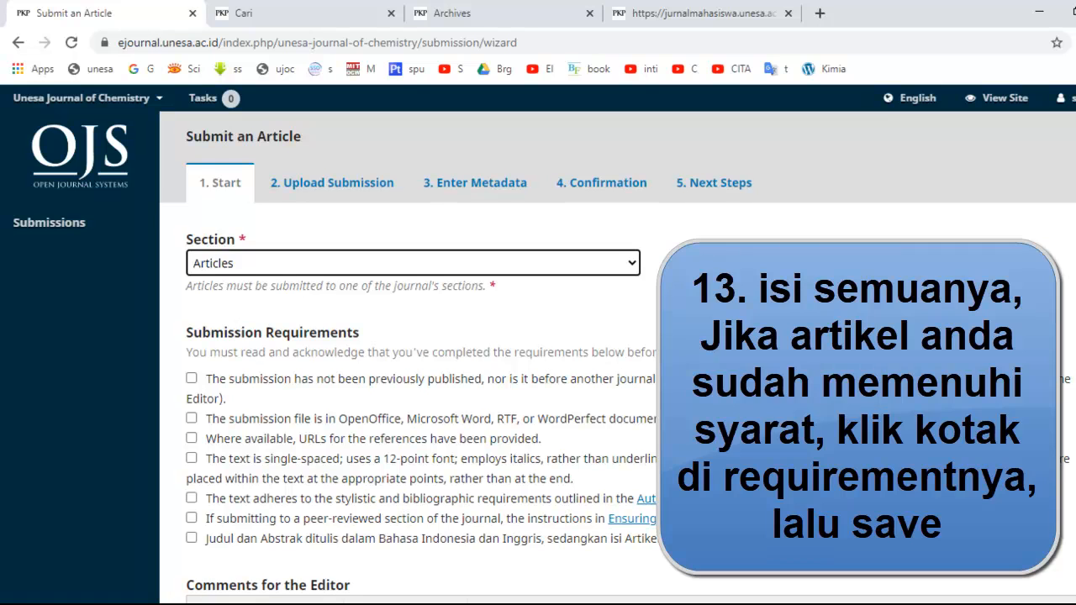
# Step: Acknowledge all seven submission requirements, from not previously published through to the title and abstract language rule
pyautogui.scroll(-1, 538, 353)
pyautogui.scroll(-1, 538, 353)
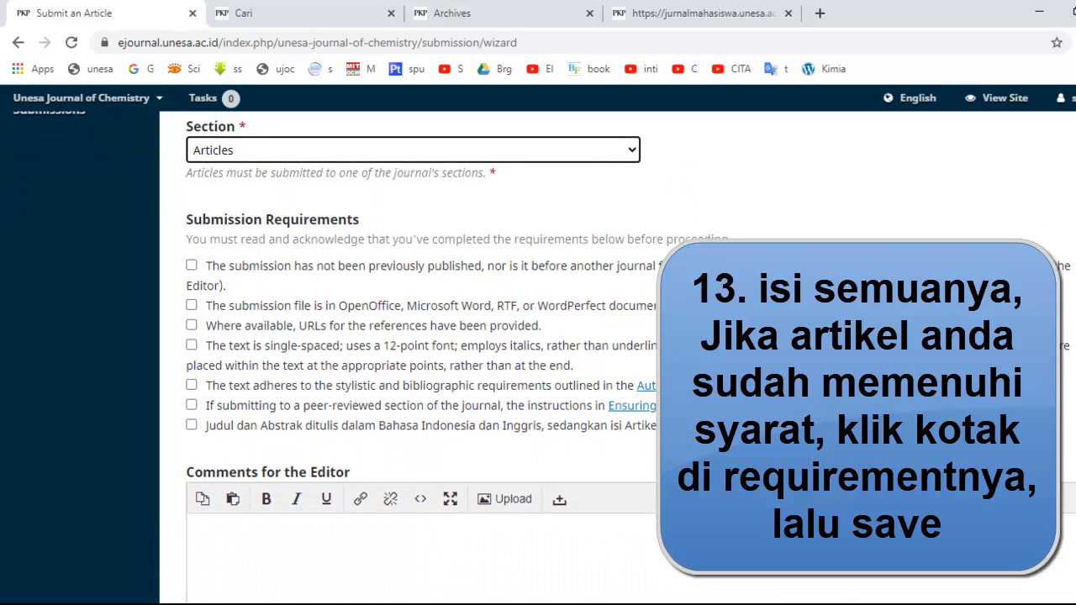
pyautogui.scroll(-1, 538, 353)
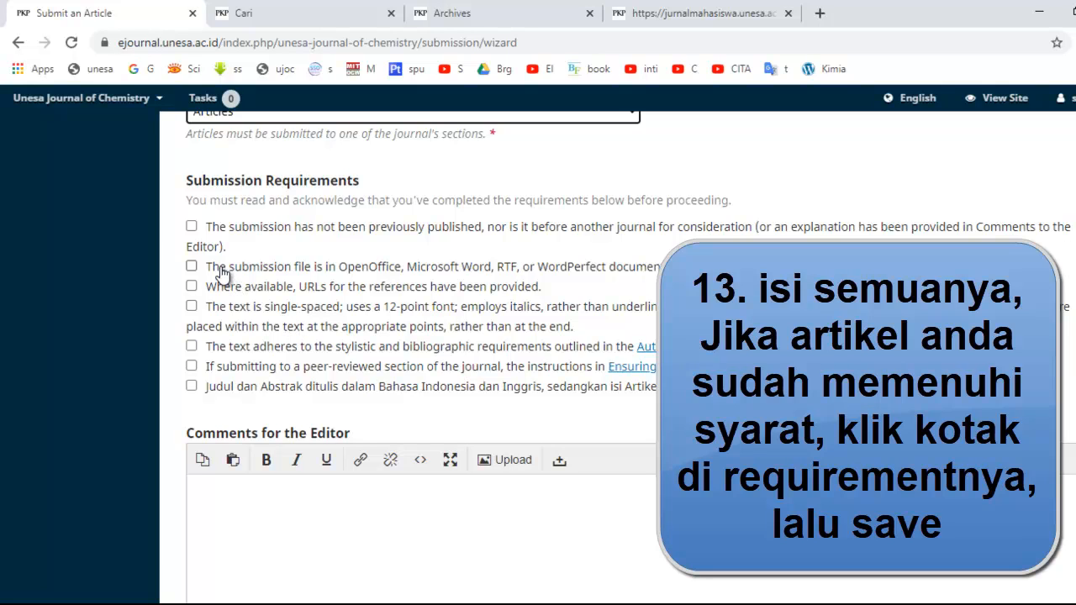
pyautogui.click(192, 227)
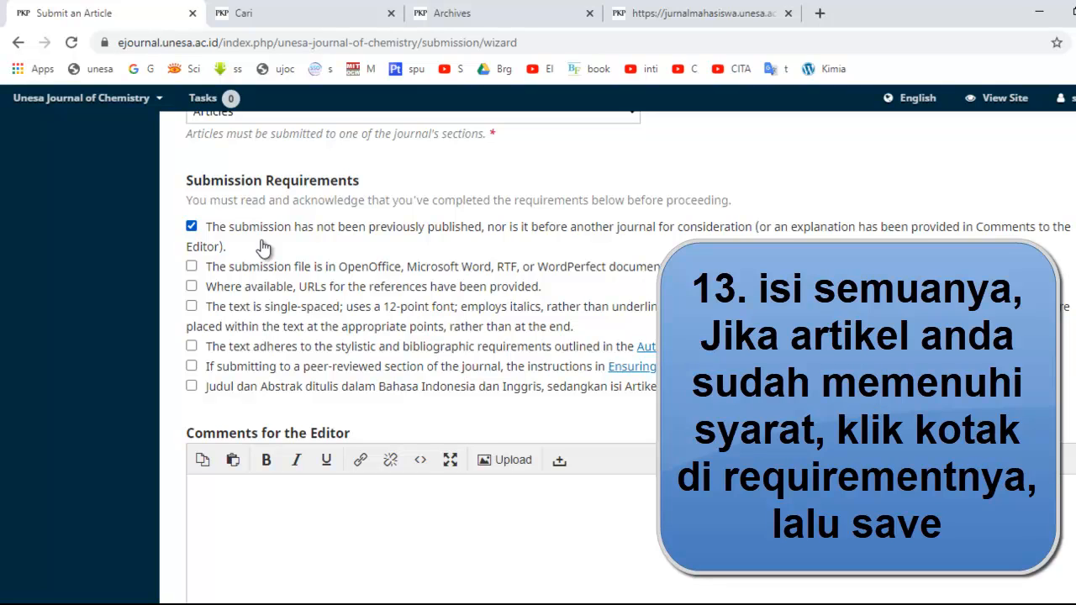
pyautogui.click(192, 267)
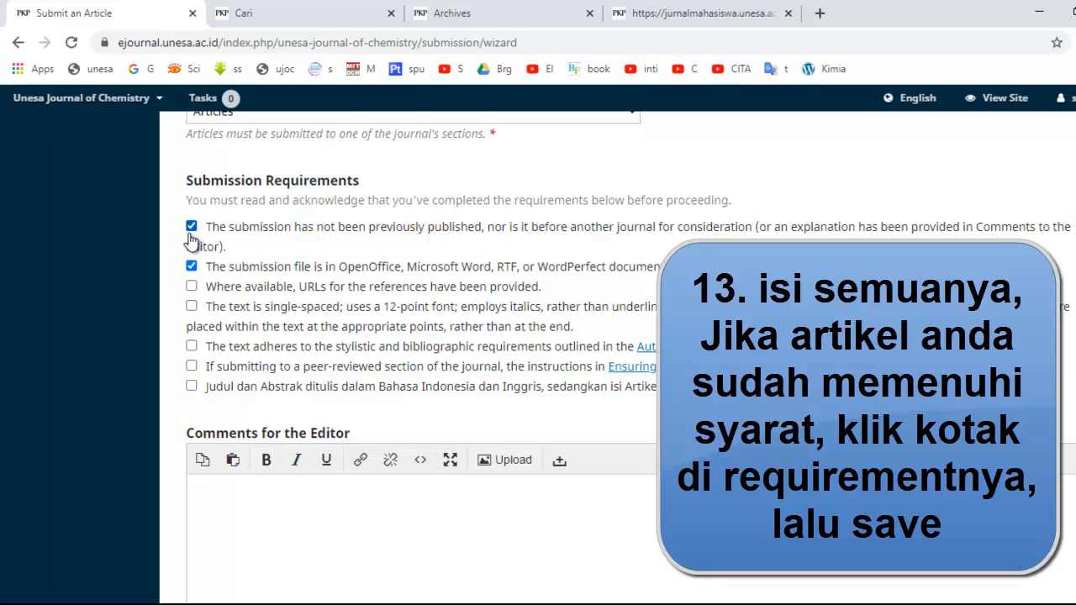
pyautogui.click(192, 287)
pyautogui.click(192, 347)
pyautogui.click(192, 367)
pyautogui.click(193, 387)
pyautogui.click(192, 388)
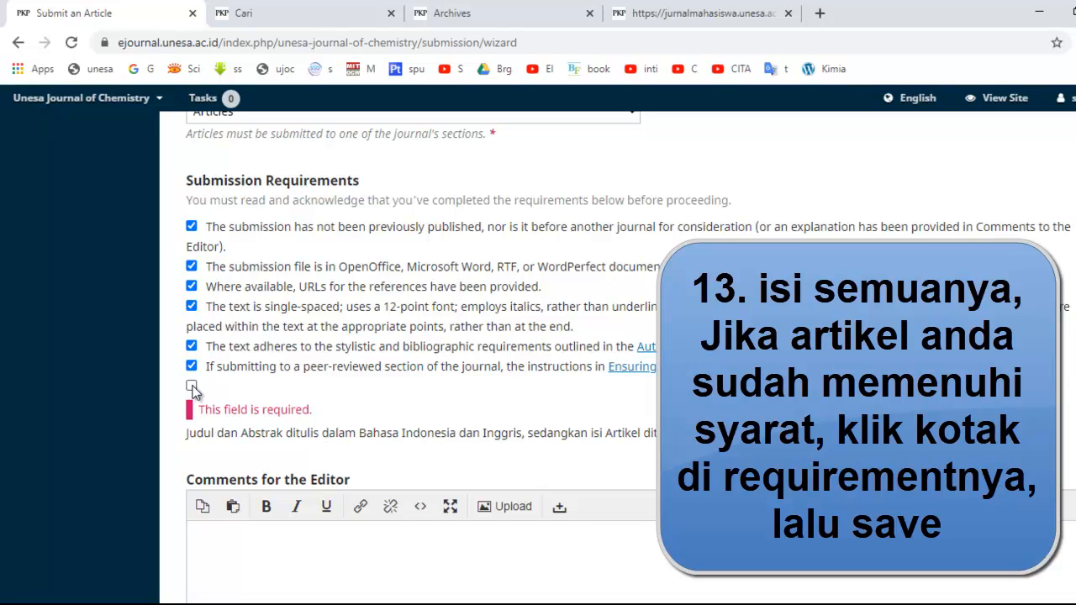
pyautogui.click(192, 387)
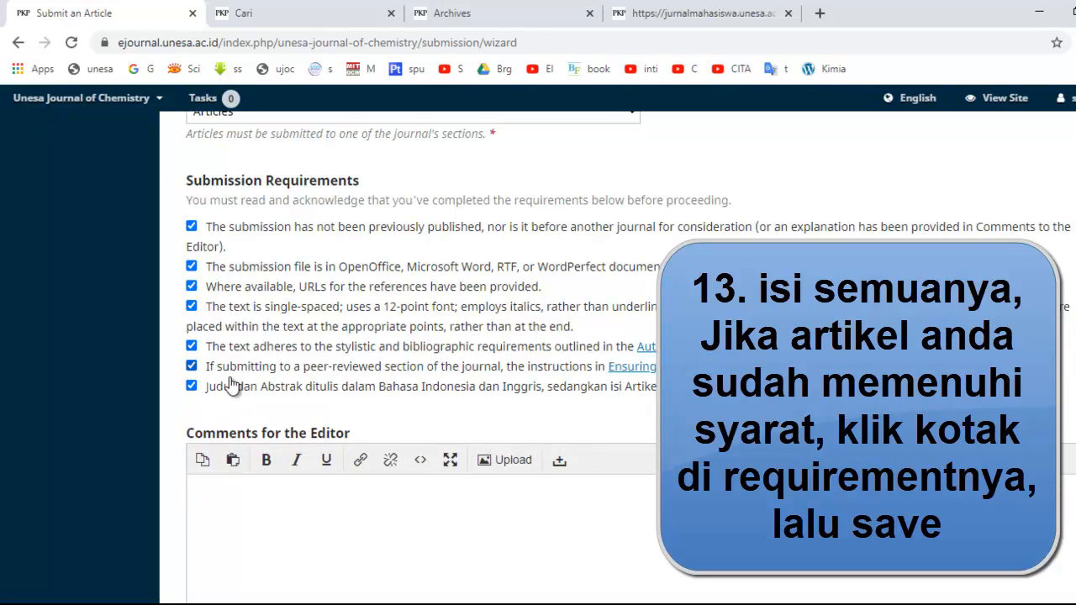
pyautogui.click(192, 388)
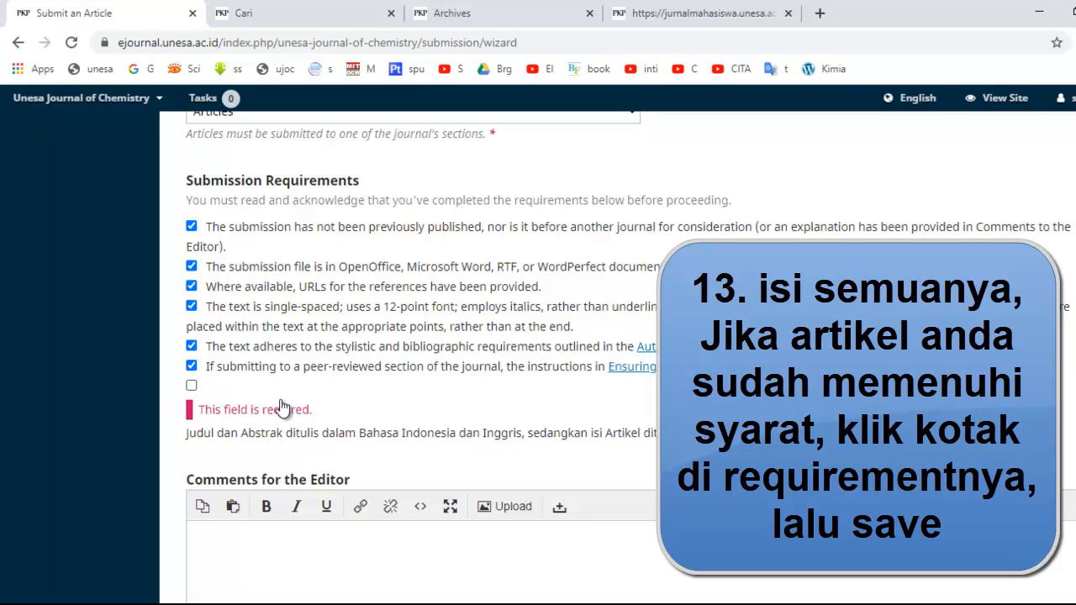
pyautogui.click(192, 386)
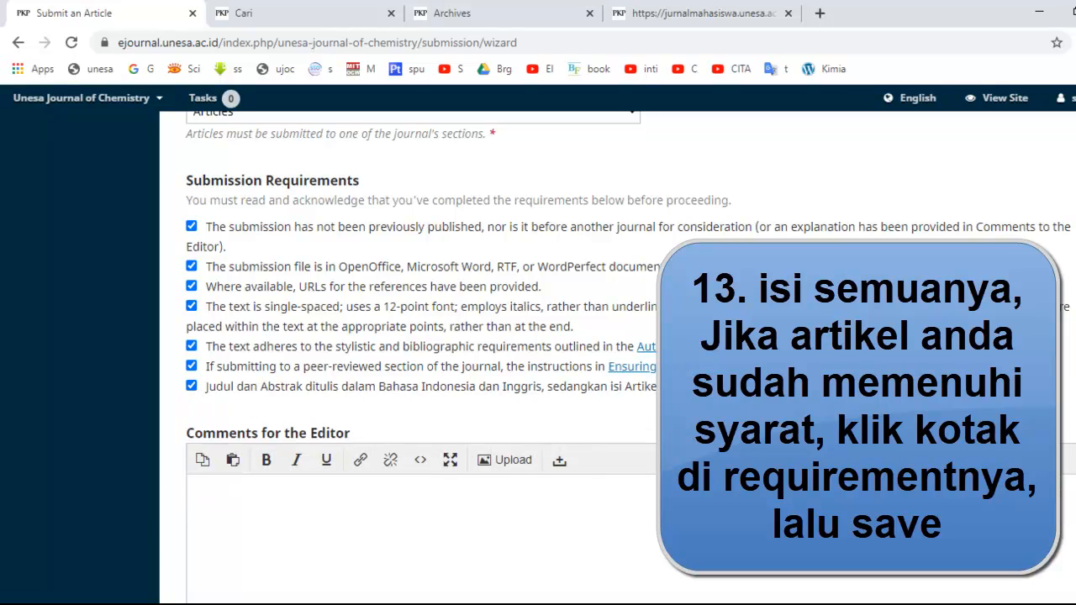
# Step: Write "Assalamu alaikum," and "mohon bantuan artikel saya di review" on two lines as comments for the editor, then save and continue
pyautogui.scroll(-3, 420, 337)
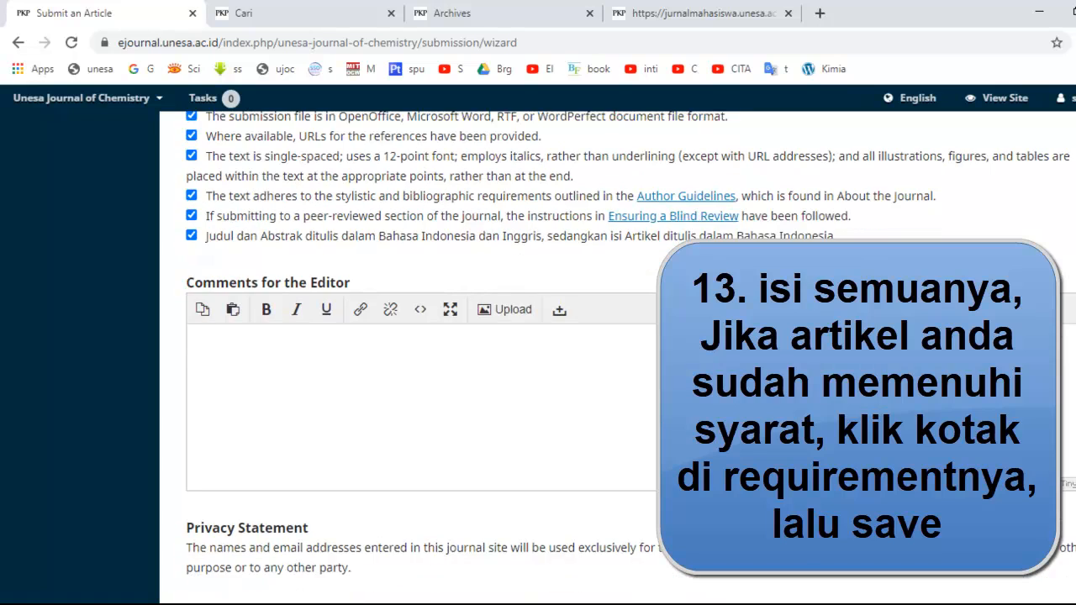
pyautogui.scroll(-2, 630, 353)
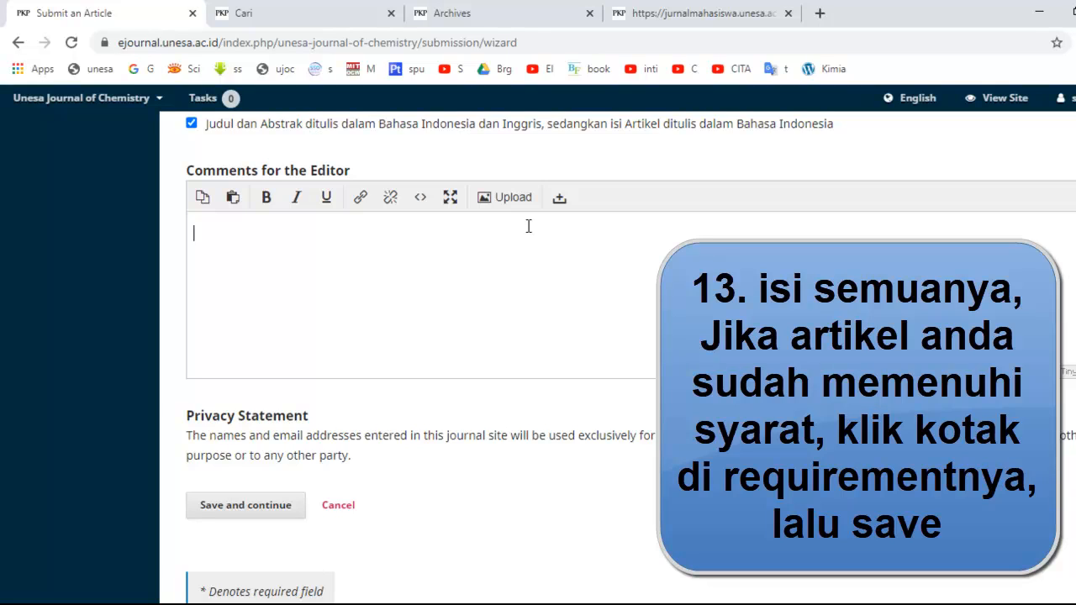
pyautogui.write('Assalamu alaikum,')
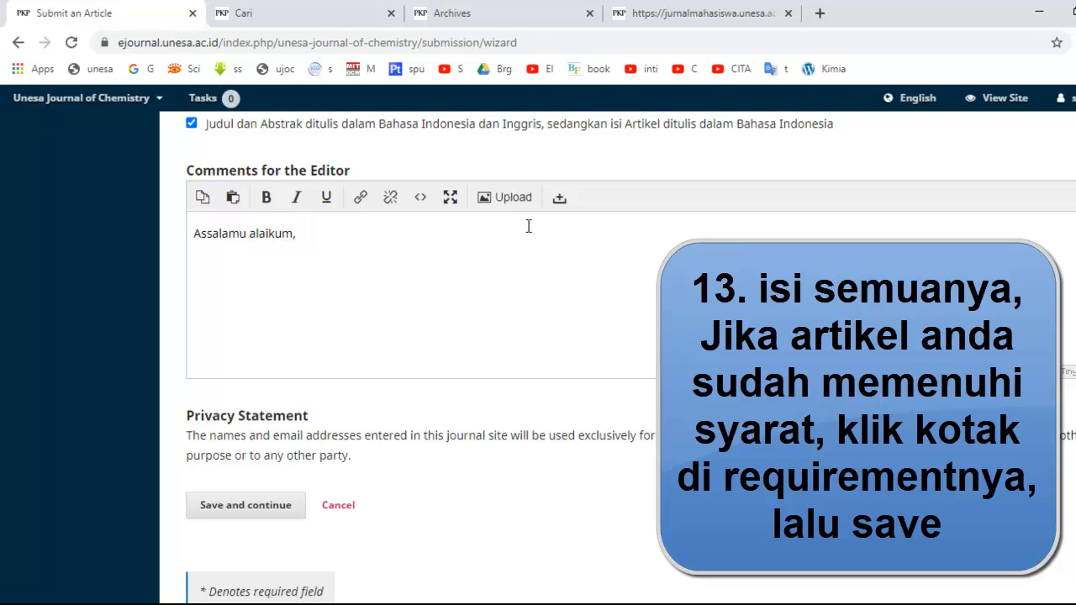
pyautogui.press('Return')
pyautogui.write('mohon bantuan ')
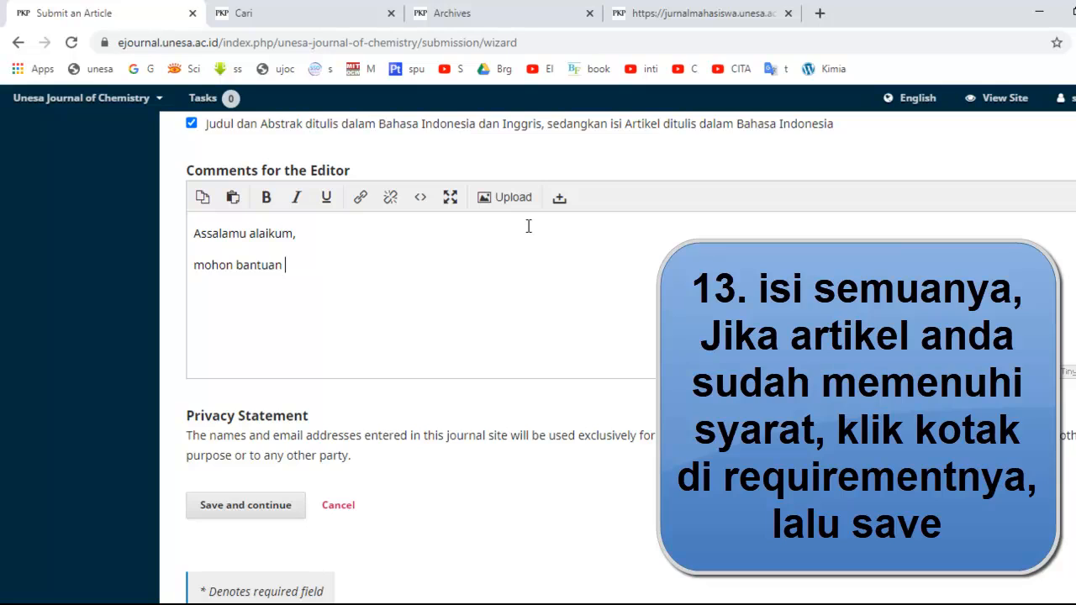
pyautogui.write('artikel saya di review')
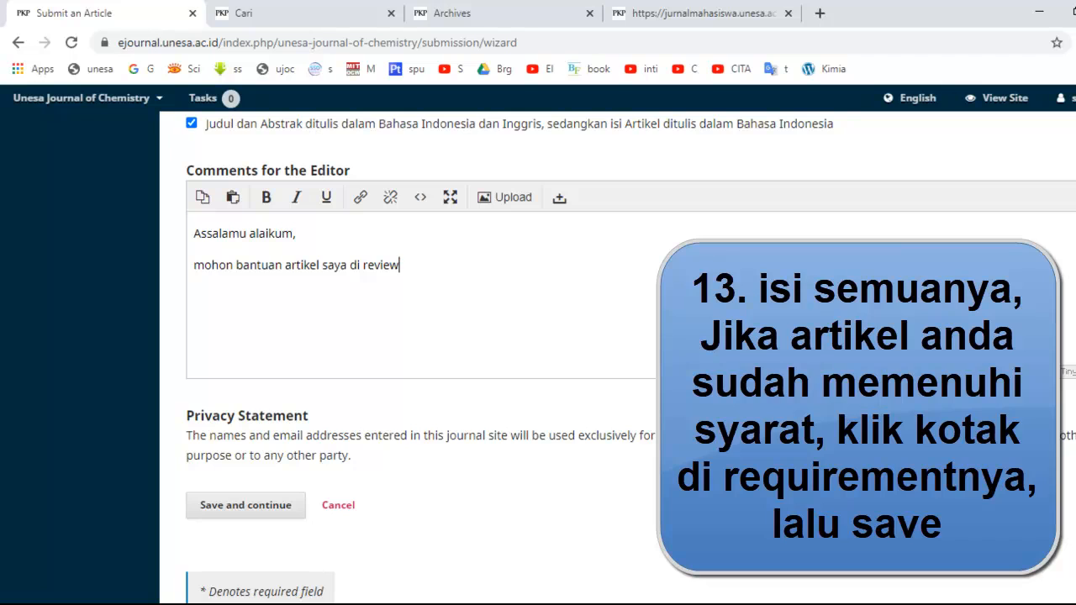
pyautogui.scroll(-1, 538, 336)
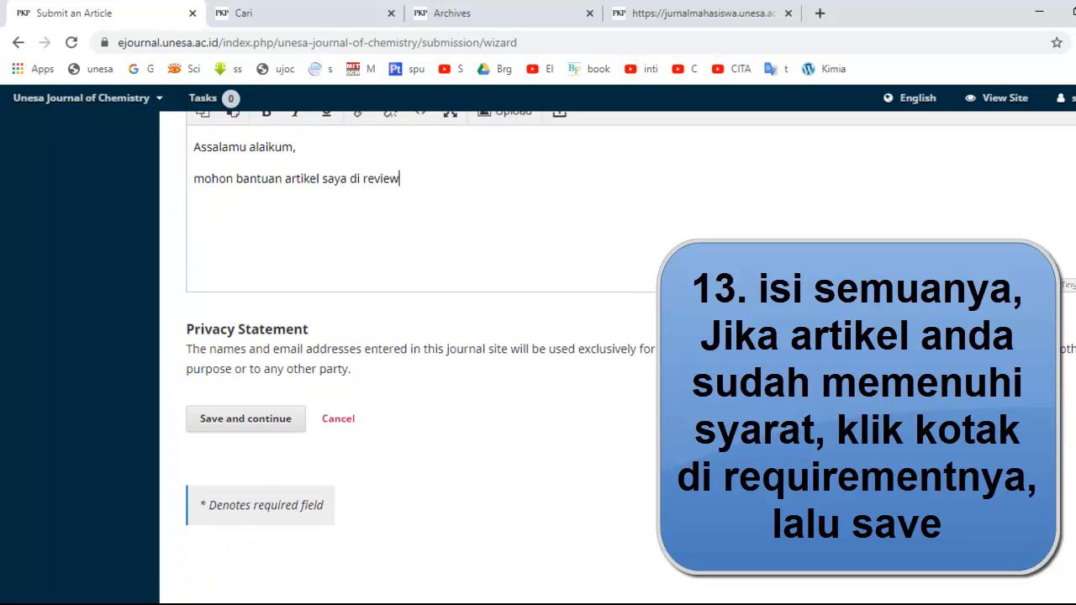
pyautogui.scroll(1, 537, 336)
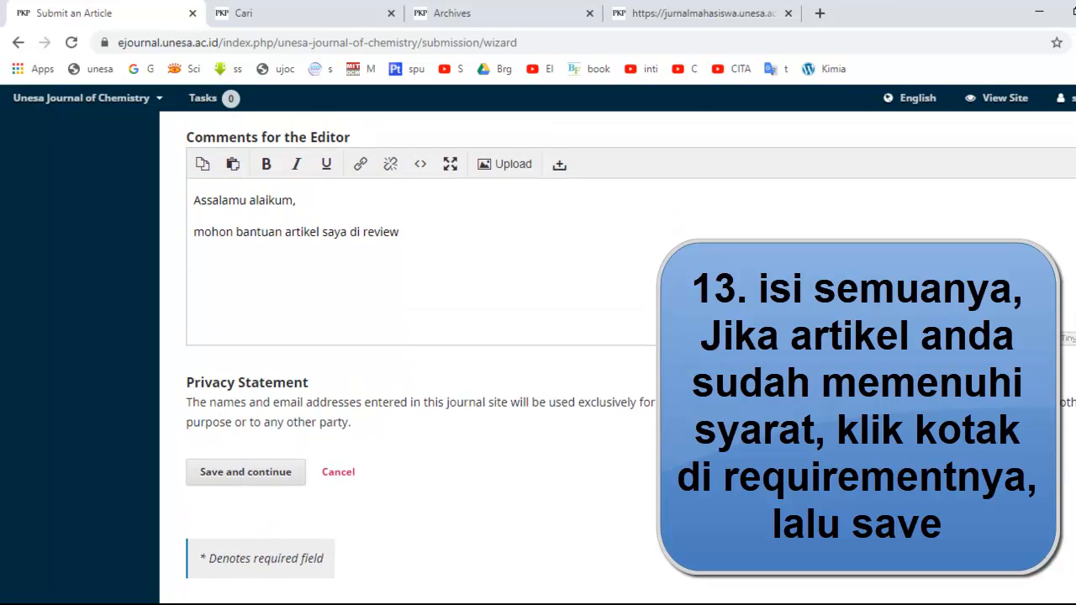
pyautogui.click(263, 477)
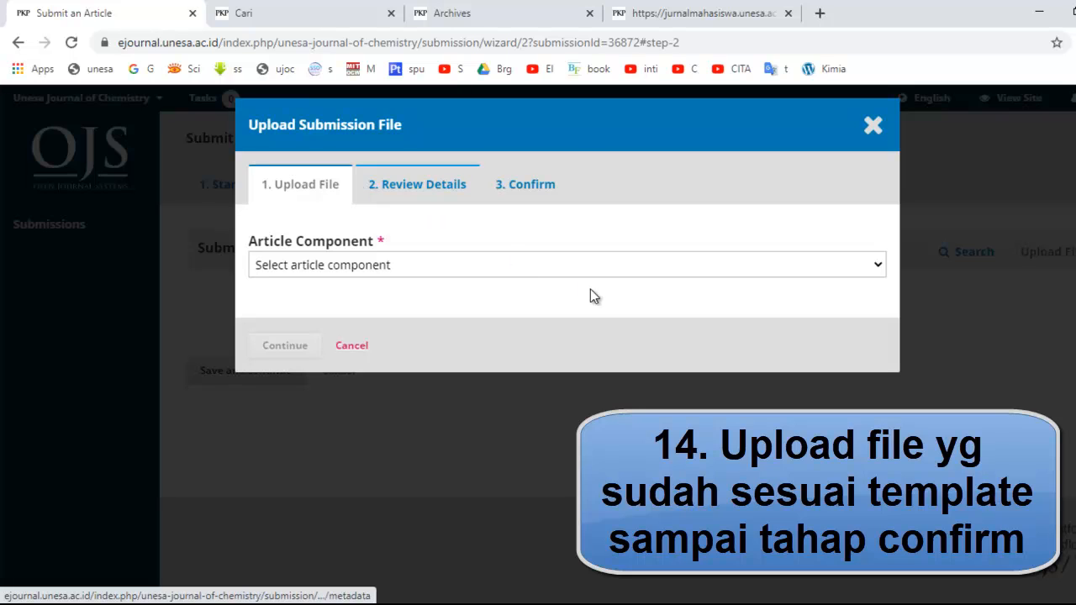
# Step: Set the article component to Article Text and browse to the PKM 2020 folder for the file to upload
pyautogui.click(878, 268)
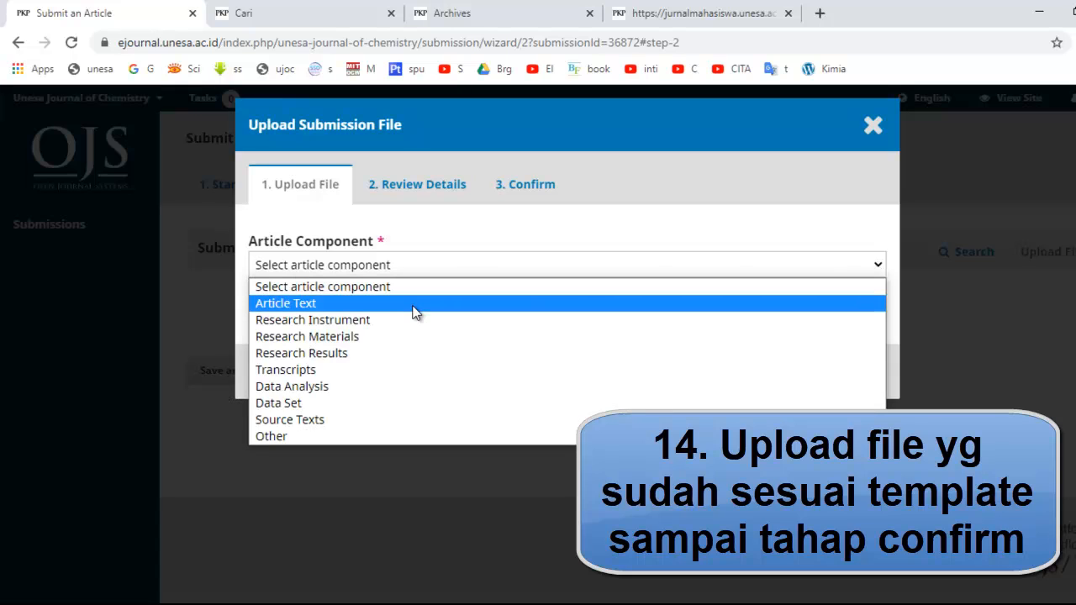
pyautogui.click(333, 308)
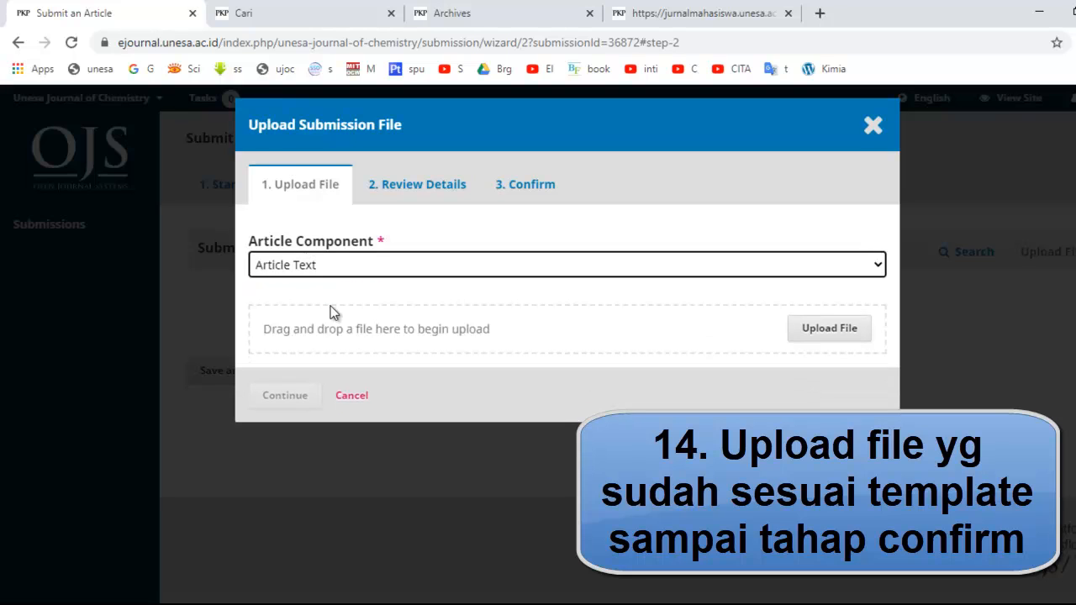
pyautogui.click(801, 333)
pyautogui.click(802, 330)
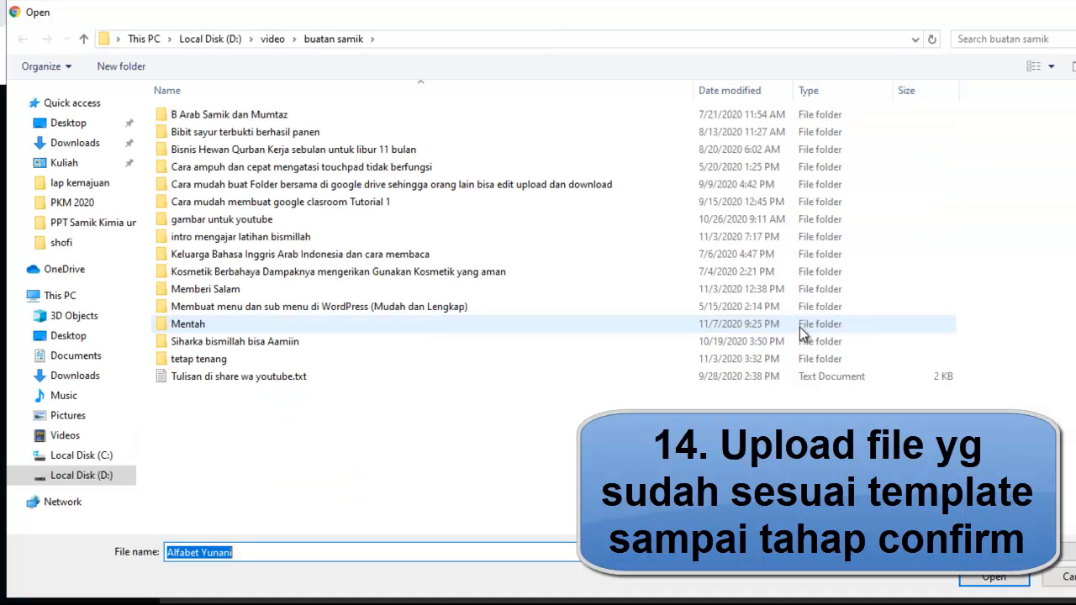
pyautogui.click(80, 205)
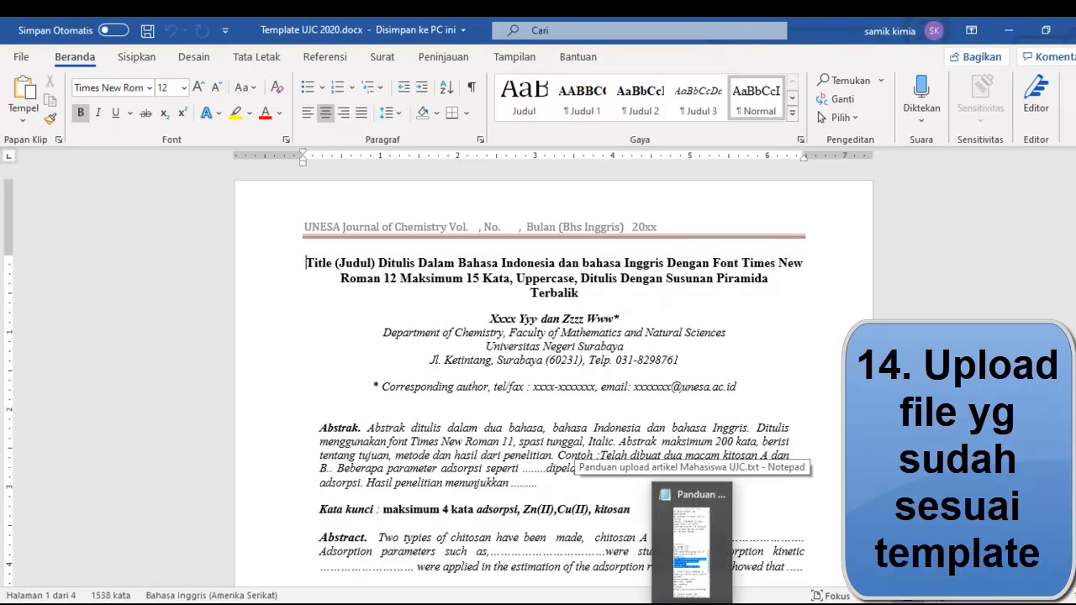
# Step: Switch to Word and check the abstract and title formatting rules in Template UJC 2020.docx
pyautogui.click(789, 434)
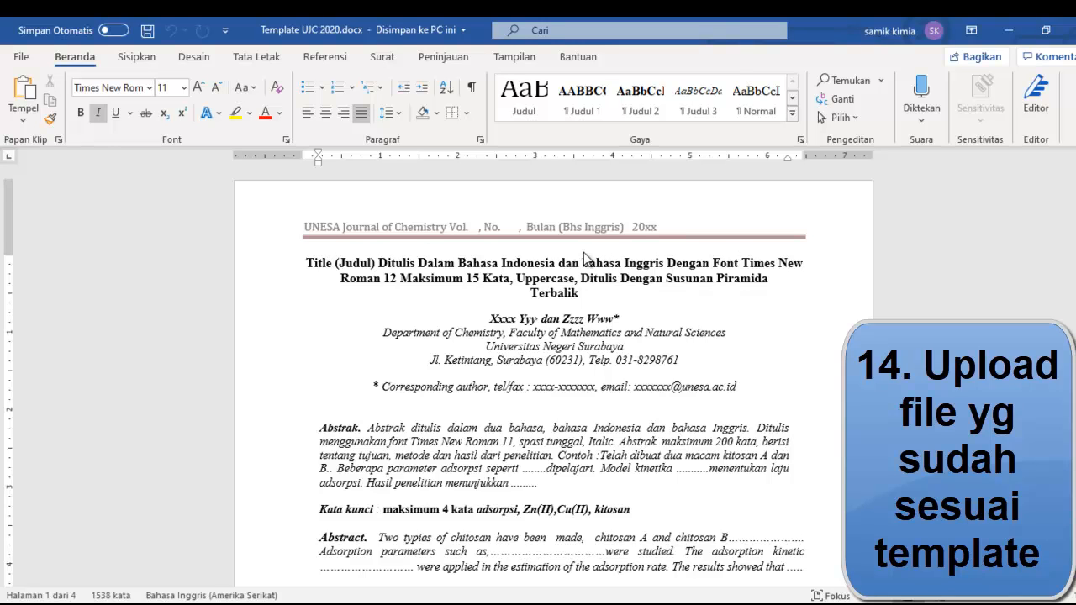
pyautogui.click(307, 264)
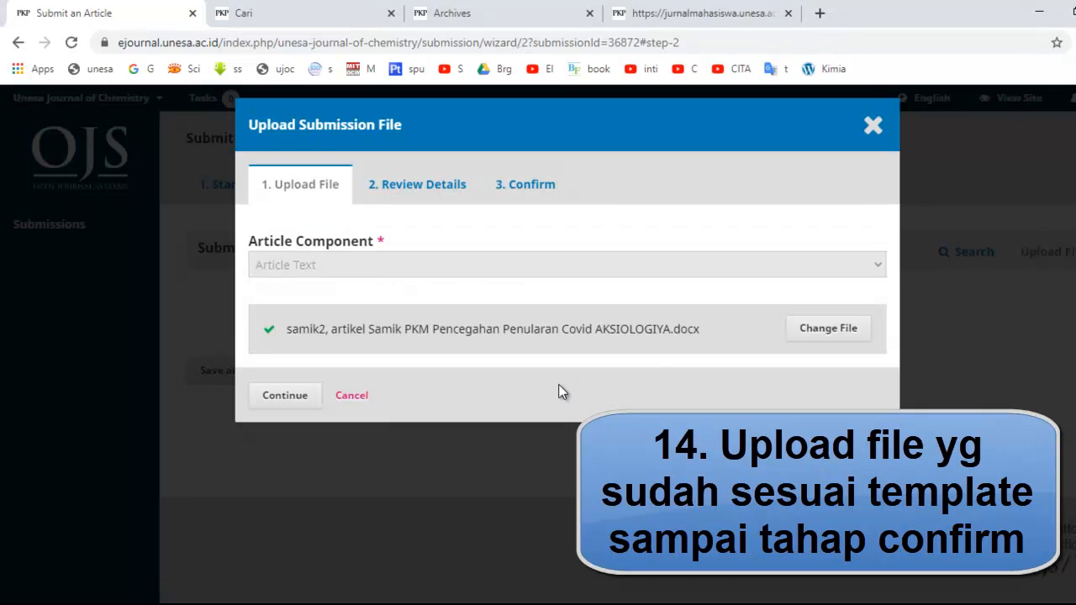
# Step: Continue to the uploaded article's details and rename the file "artikel PKM Pencegahan Penularan Covid.docx"
pyautogui.click(285, 403)
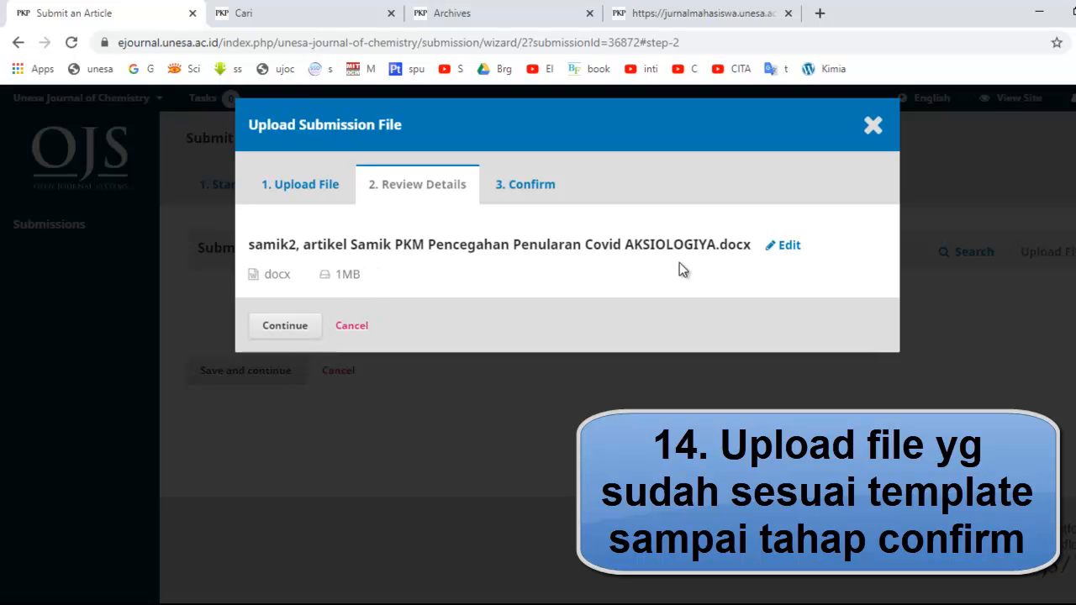
pyautogui.click(793, 252)
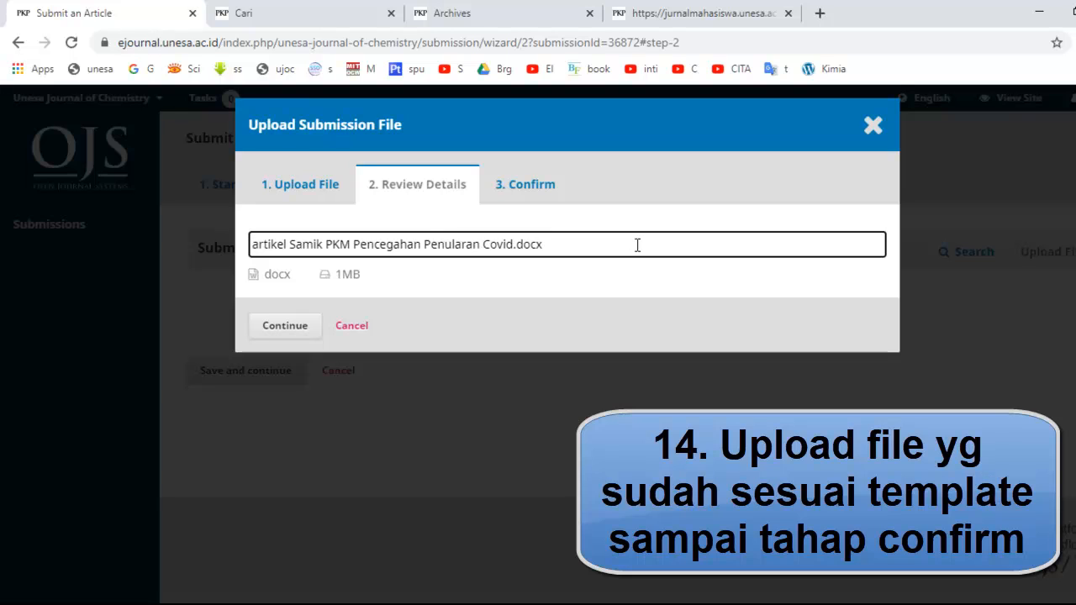
pyautogui.press('Right')
pyautogui.press('Right')
pyautogui.press('Right')
pyautogui.press('Right')
pyautogui.press('Right')
pyautogui.press('Right')
pyautogui.press('Right')
pyautogui.press('Right')
pyautogui.press('Right')
pyautogui.press('Right')
pyautogui.press('Right')
pyautogui.press('Right')
pyautogui.press('BackSpace')
pyautogui.press('BackSpace')
pyautogui.press('BackSpace')
pyautogui.press('BackSpace')
pyautogui.press('BackSpace')
pyautogui.press('BackSpace')
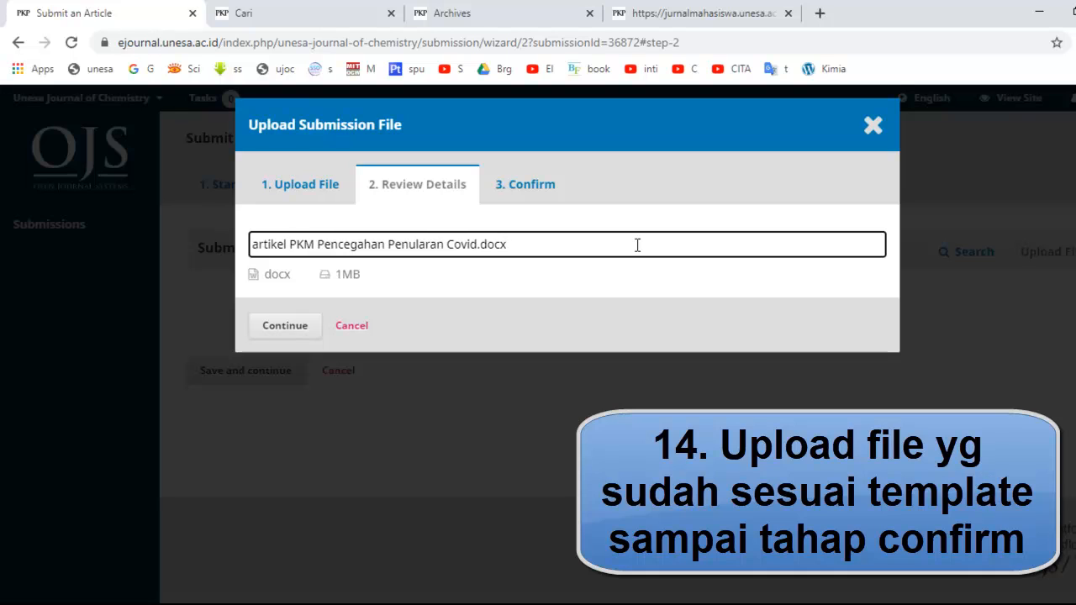
# Step: Confirm the uploaded article file, complete the upload, then save and continue to the metadata stage
pyautogui.click(276, 328)
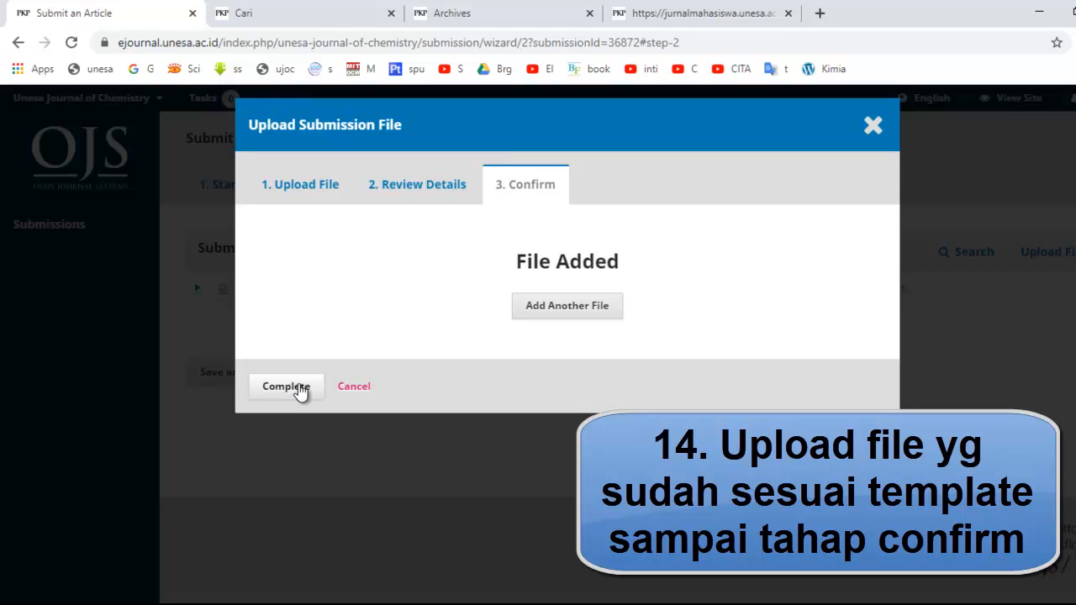
pyautogui.click(286, 386)
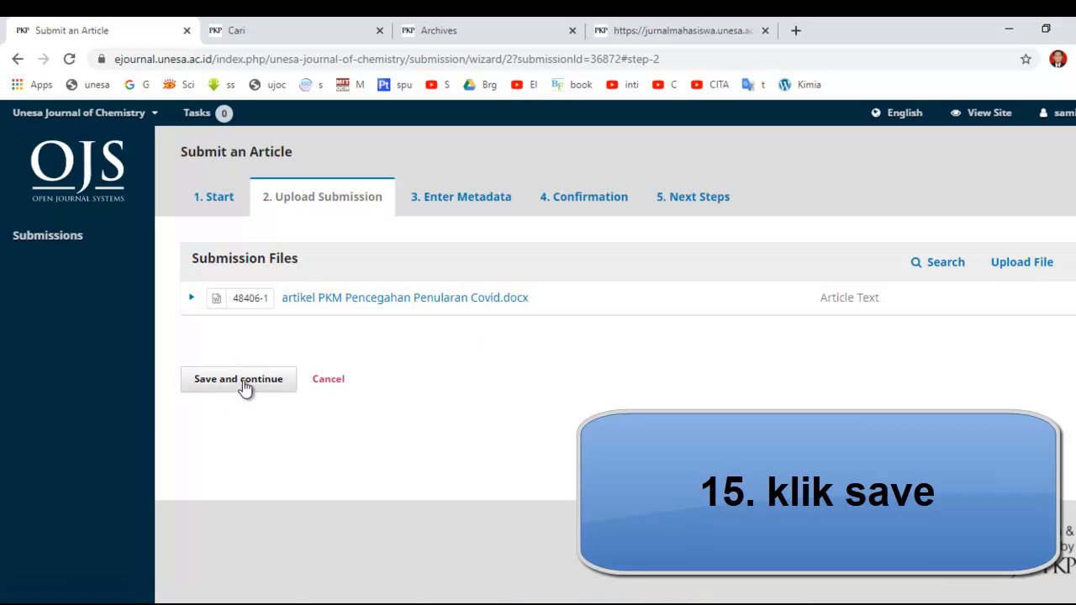
pyautogui.click(244, 382)
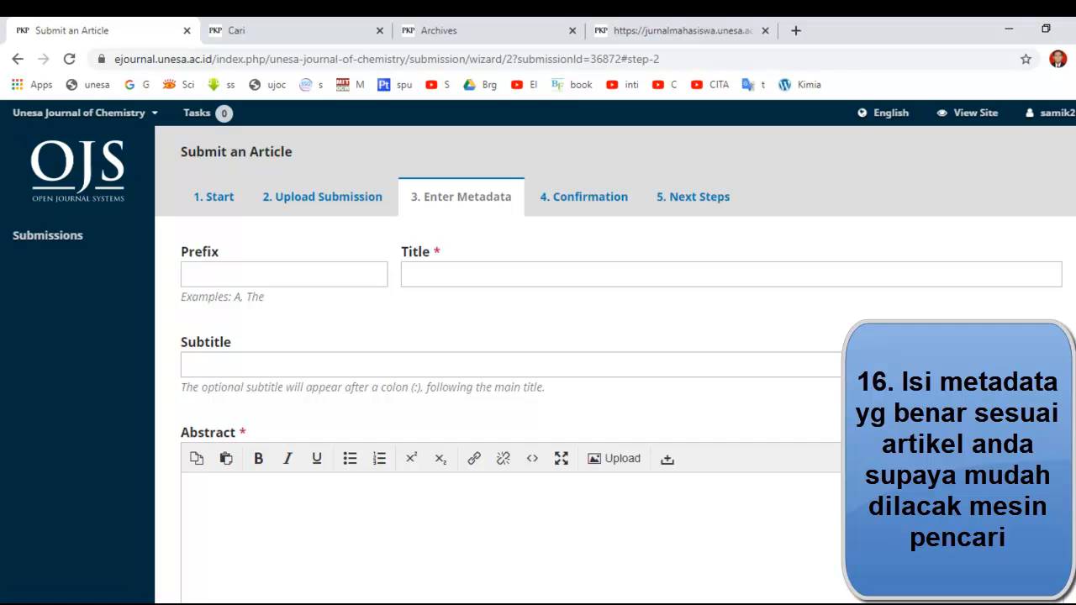
# Step: Switch to the PKM article in Word and shrink the browser and Word windows so both are visible together
pyautogui.scroll(-4, 538, 361)
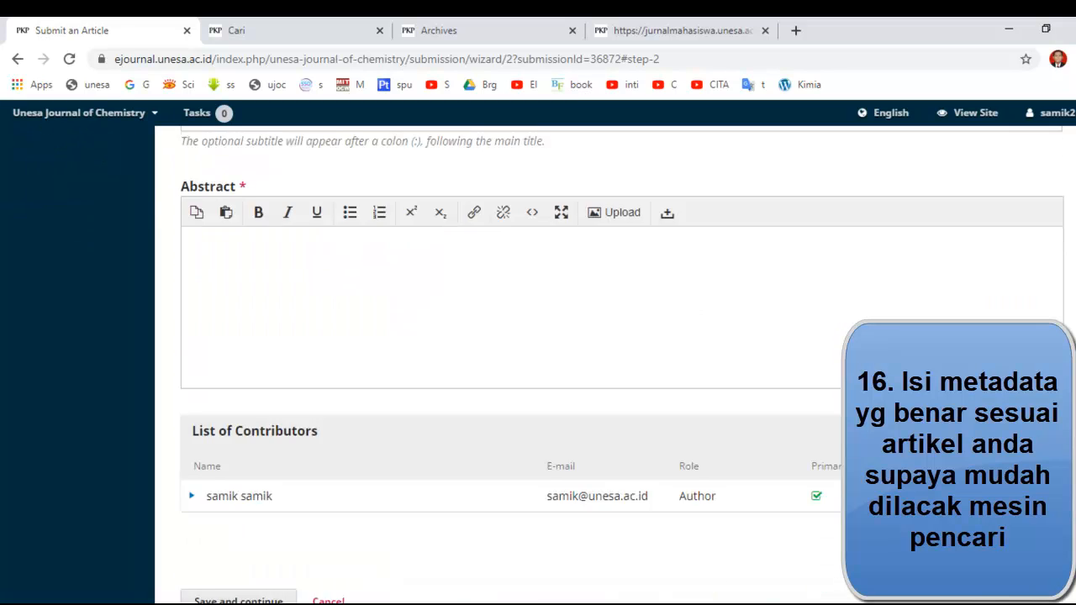
pyautogui.scroll(5, 538, 361)
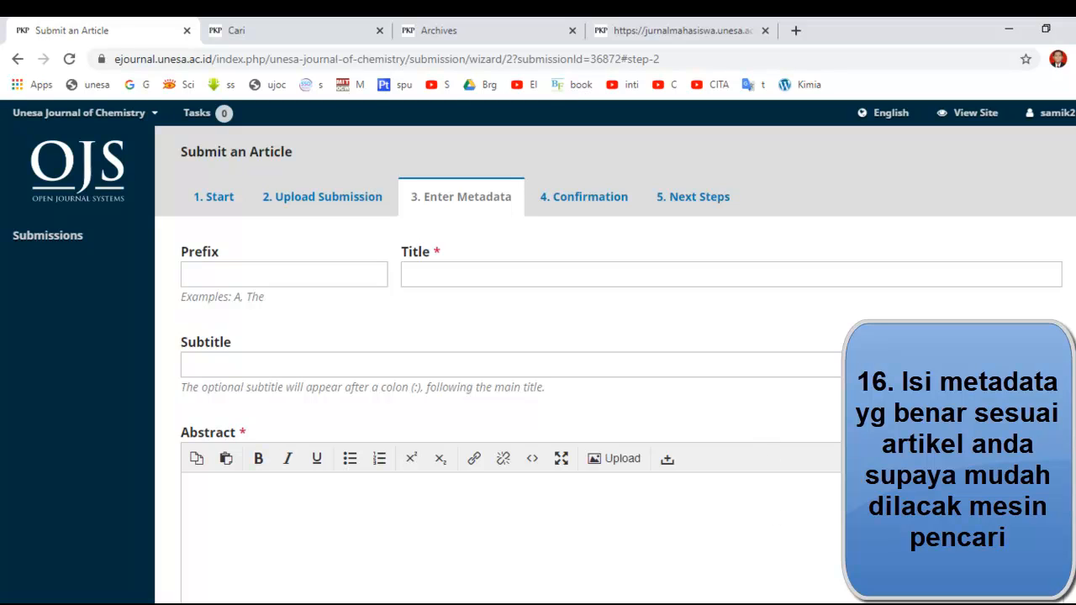
pyautogui.hotkey('alt', 'Tab')
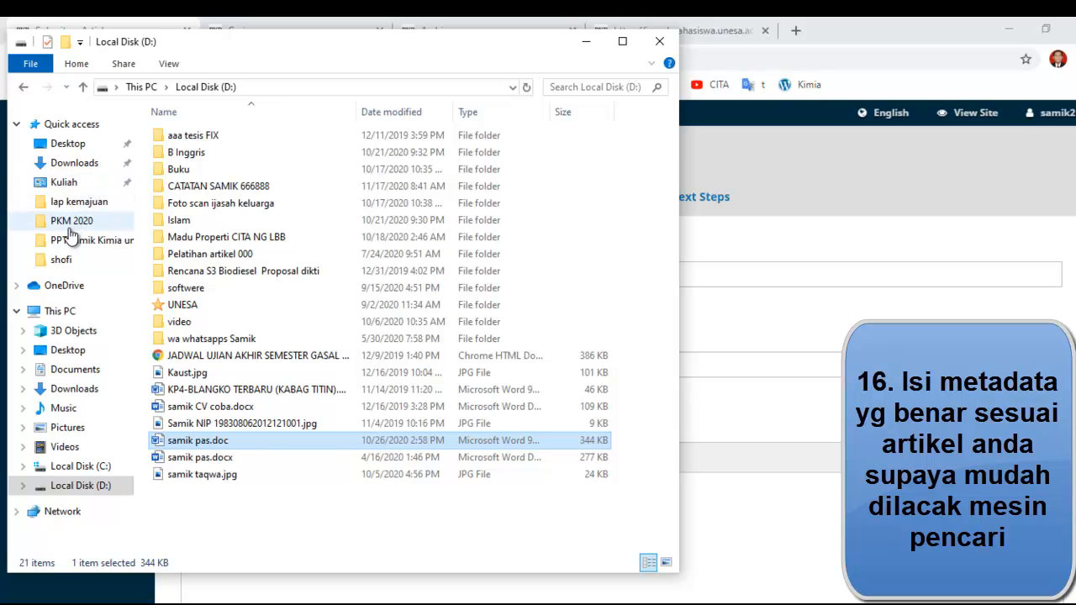
pyautogui.click(70, 227)
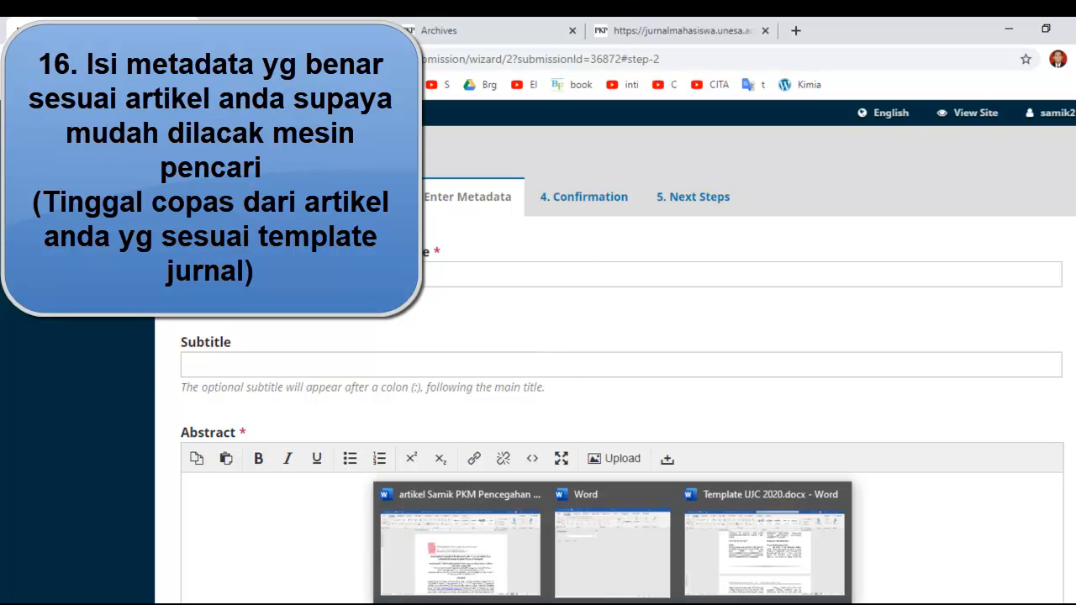
pyautogui.moveTo(798, 561)
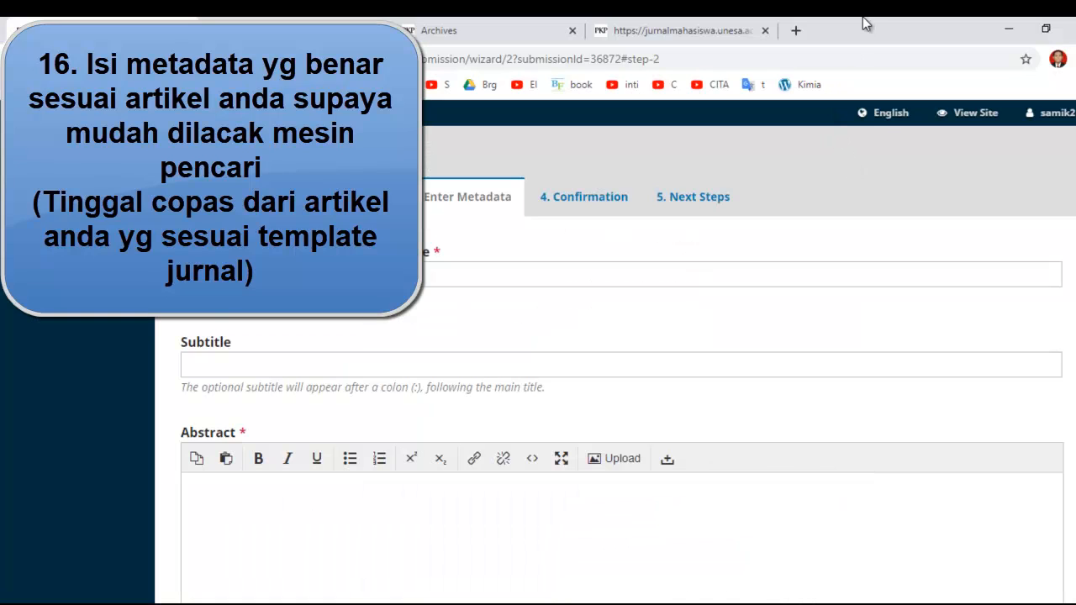
pyautogui.doubleClick(861, 28)
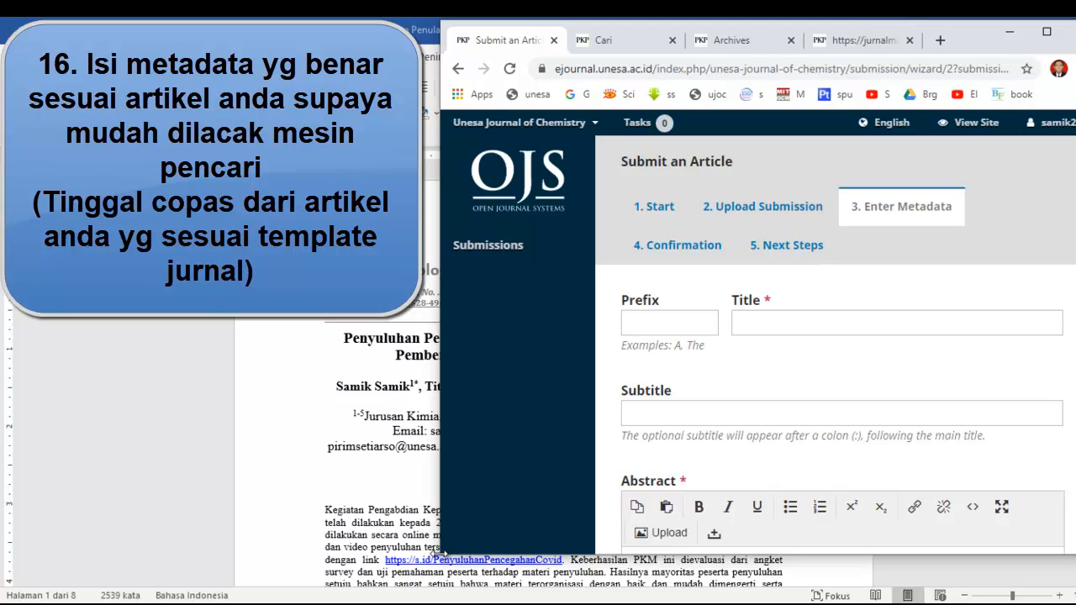
pyautogui.click(417, 527)
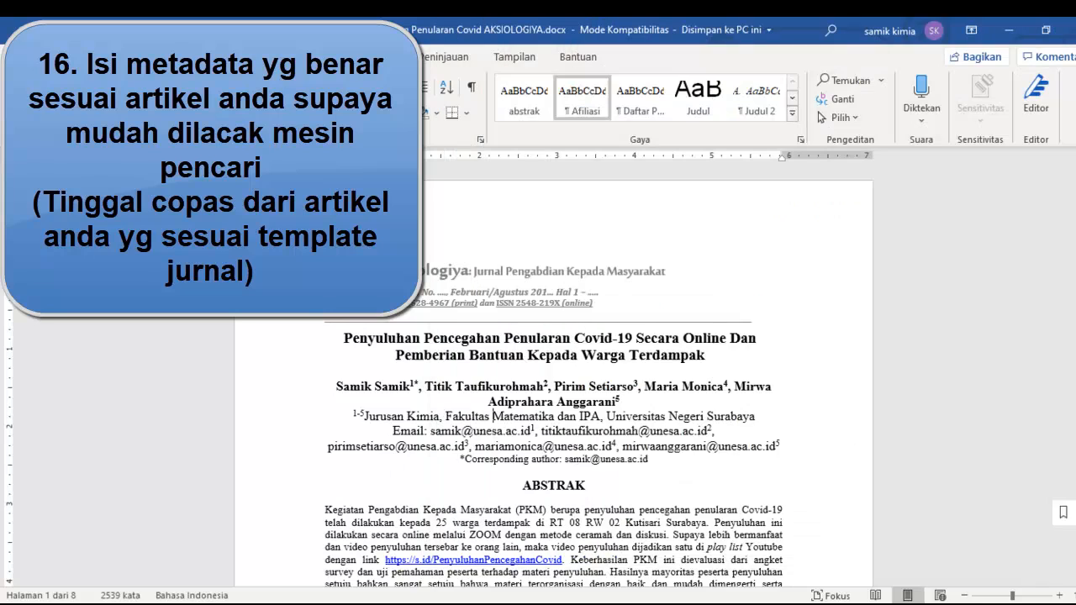
pyautogui.click(1045, 30)
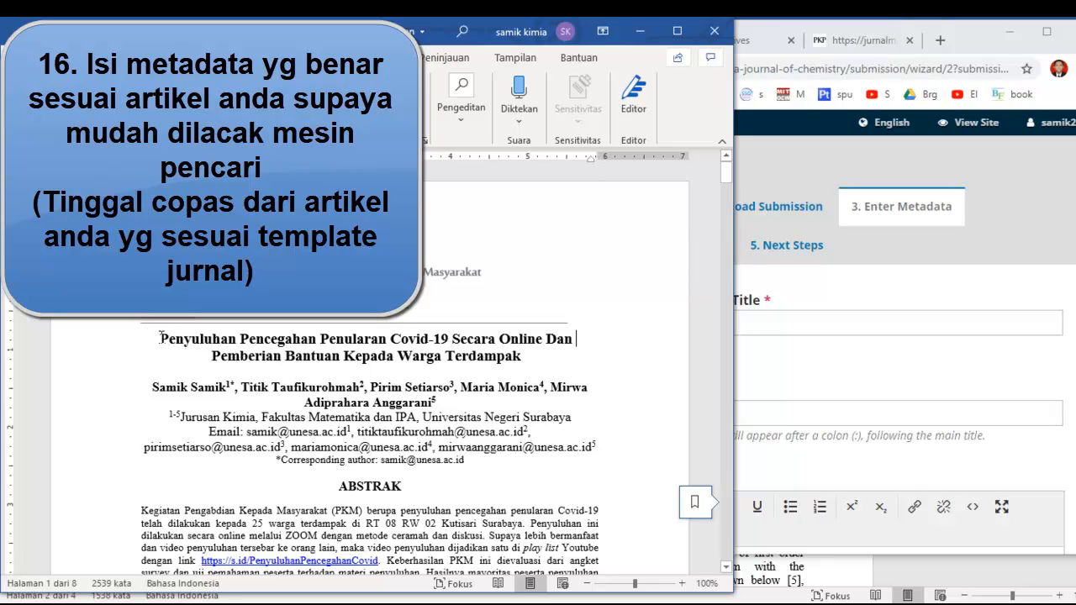
# Step: Copy the article's Indonesian title, "Penyuluhan Pencegahan Penularan Covid-19 Secara Online Dan Pemberian Bantuan Kepada Warga Terdampak", from Word into the submission's Title
pyautogui.moveTo(159, 338); pyautogui.dragTo(514, 363)
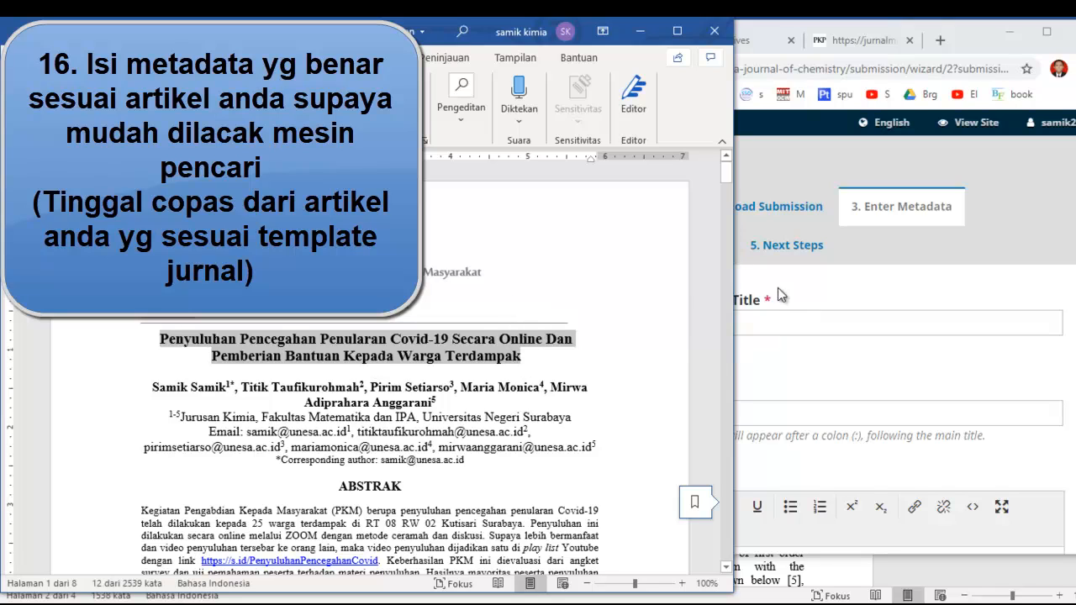
pyautogui.click(1029, 247)
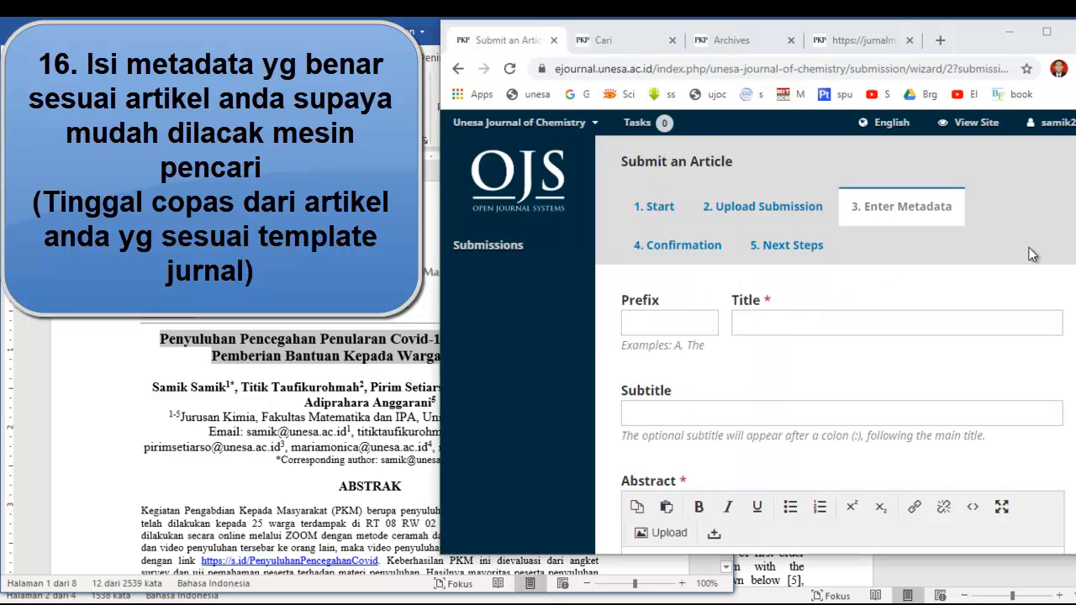
pyautogui.click(972, 317)
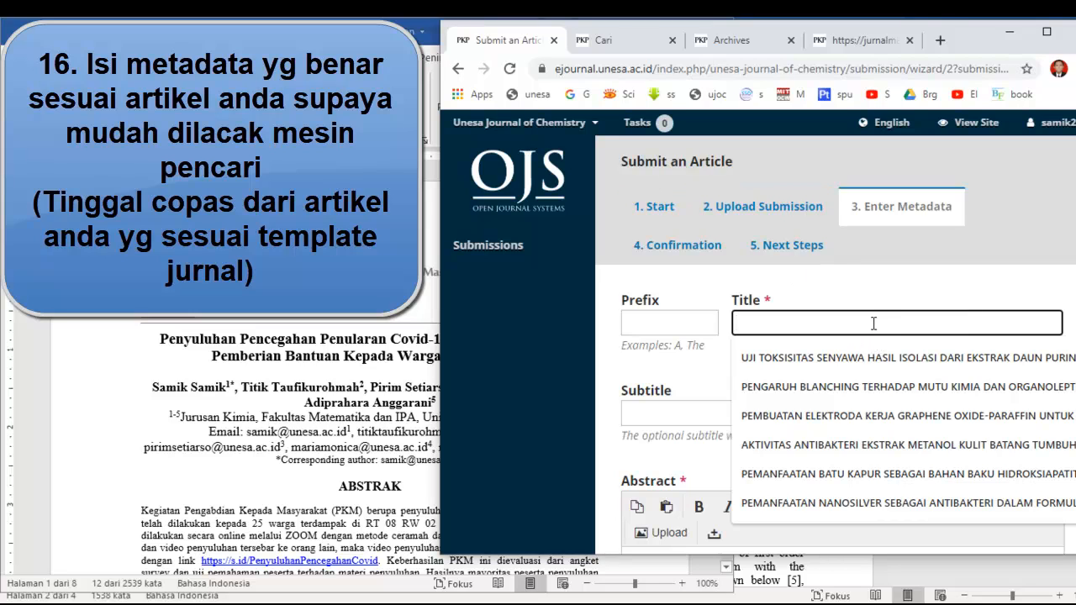
pyautogui.write('ra Online Dan Pemberian Bantuan Kepada Warga Terdampak')
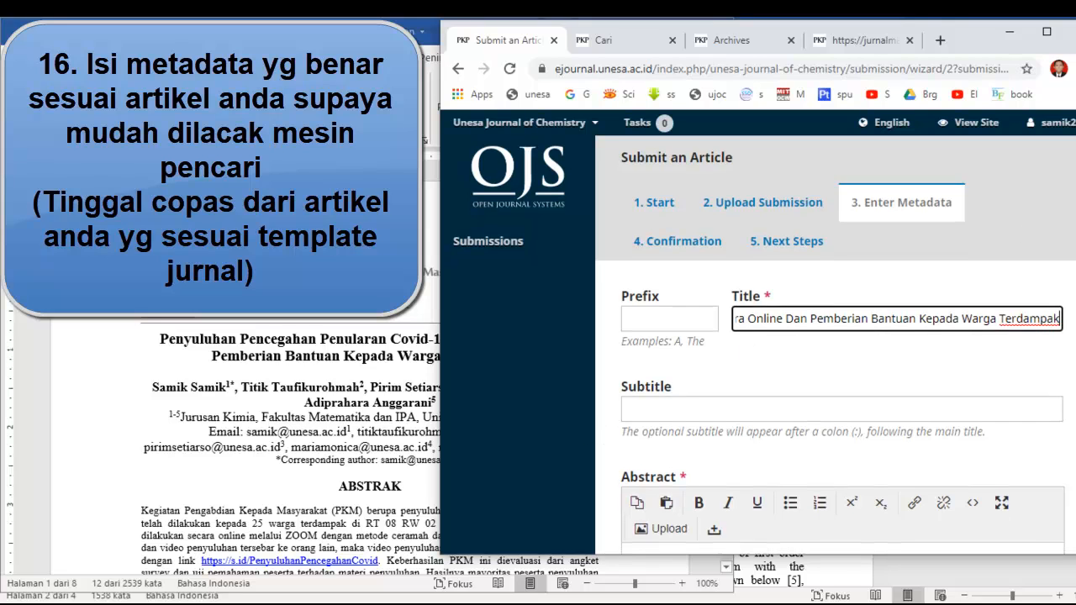
# Step: Copy the English title, "Online Covid-19 Transmission Prevention Counseling and Providing Assistance to Affected People", from the Word article into the submission's Subtitle
pyautogui.scroll(-1, 764, 343)
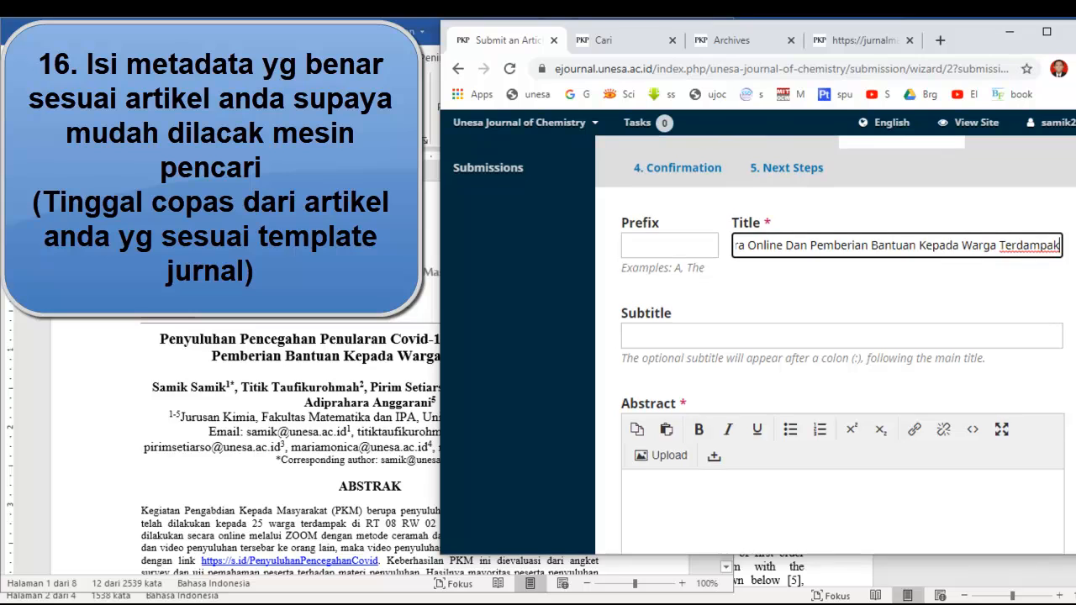
pyautogui.scroll(-1, 764, 342)
pyautogui.scroll(-5, 763, 343)
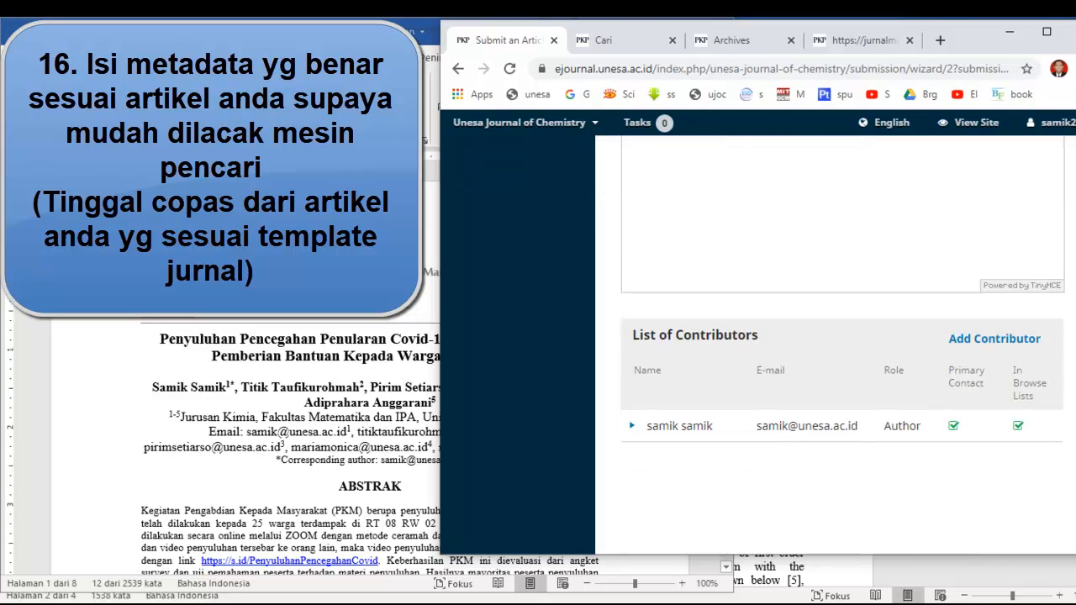
pyautogui.scroll(2, 764, 343)
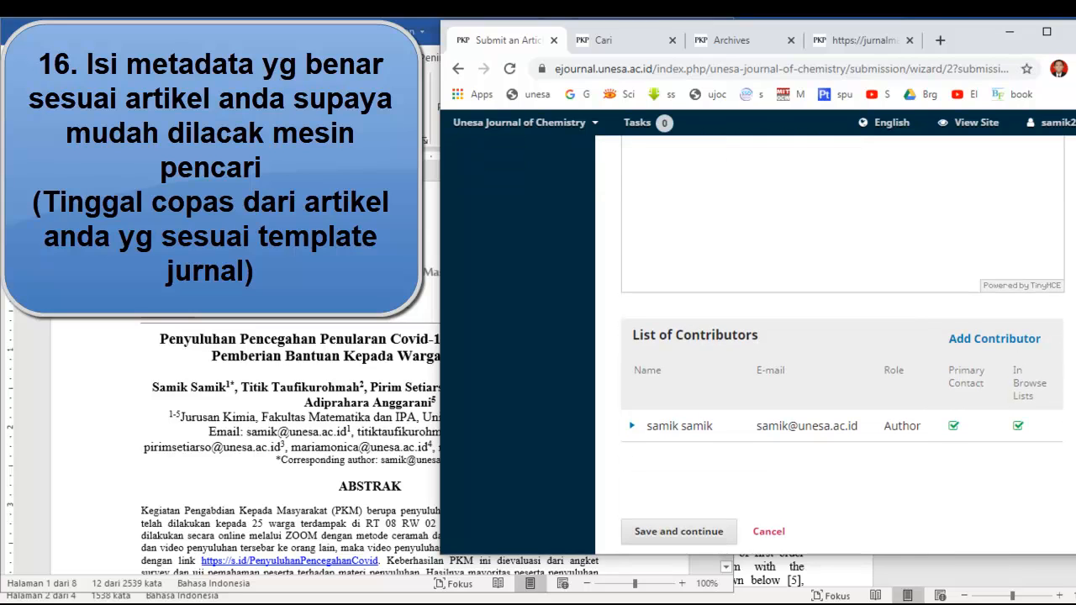
pyautogui.scroll(3, 842, 344)
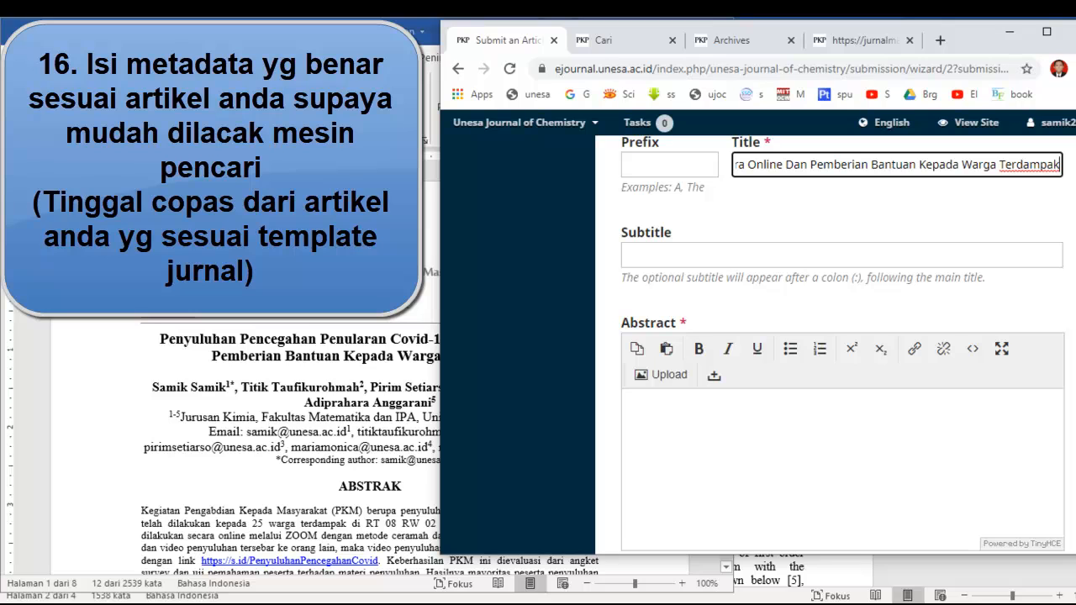
pyautogui.click(110, 389)
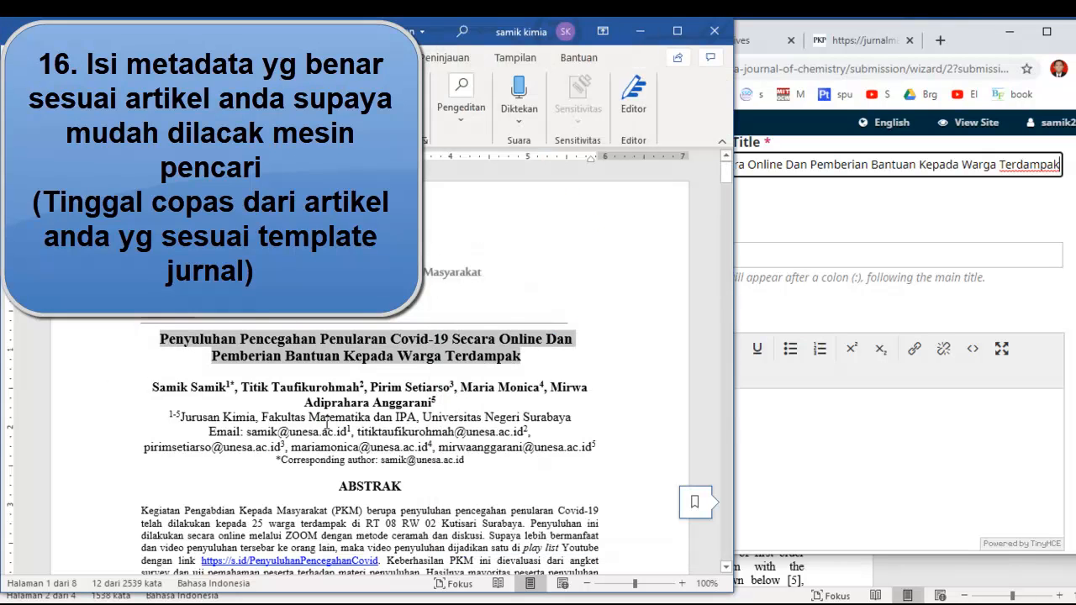
pyautogui.moveTo(729, 180); pyautogui.dragTo(729, 191)
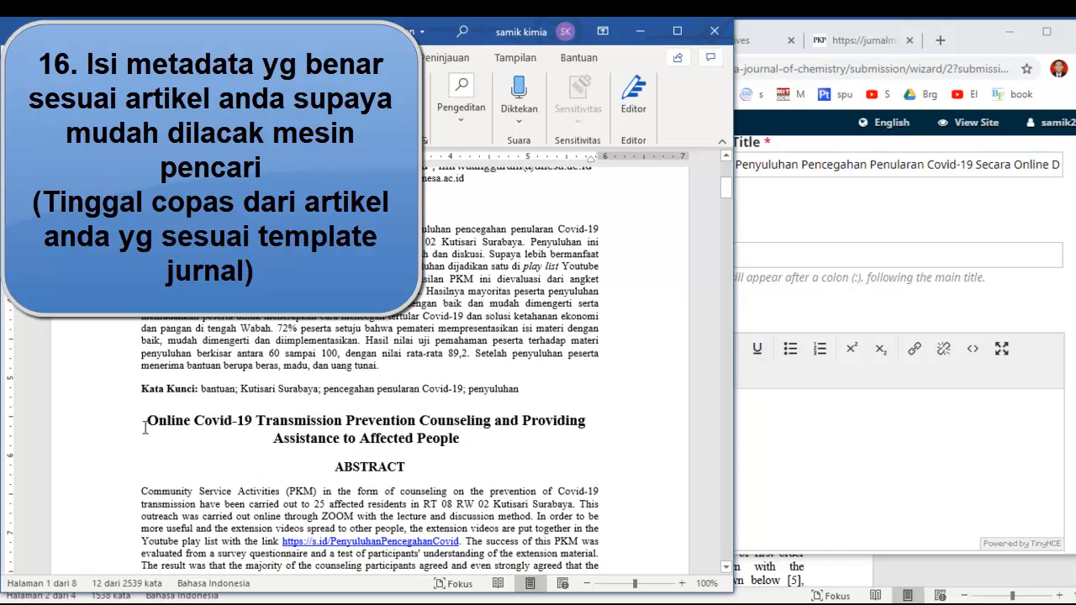
pyautogui.moveTo(149, 420); pyautogui.dragTo(451, 441)
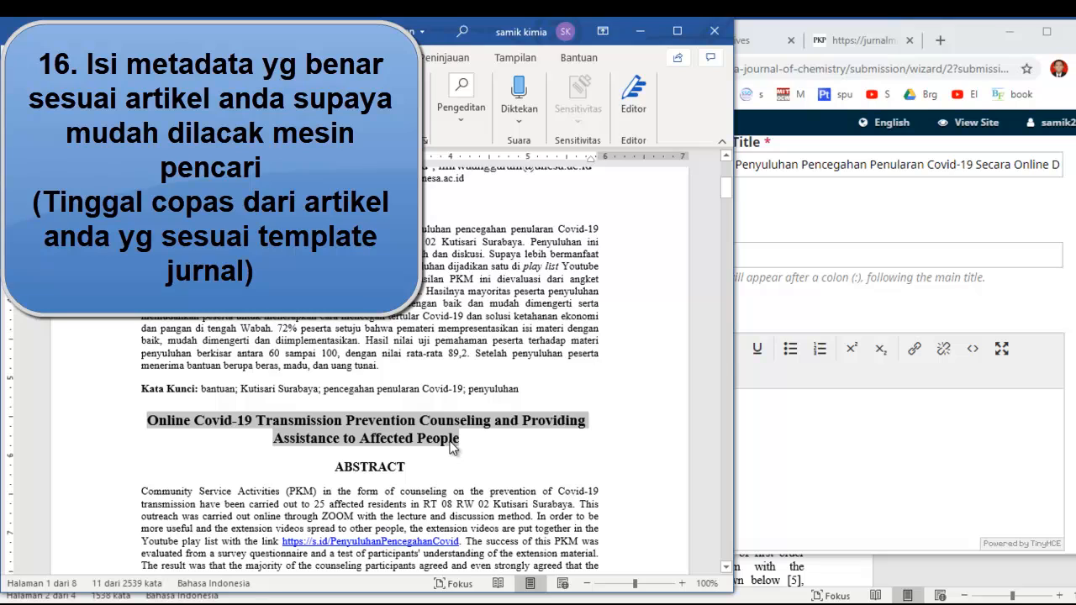
pyautogui.click(805, 260)
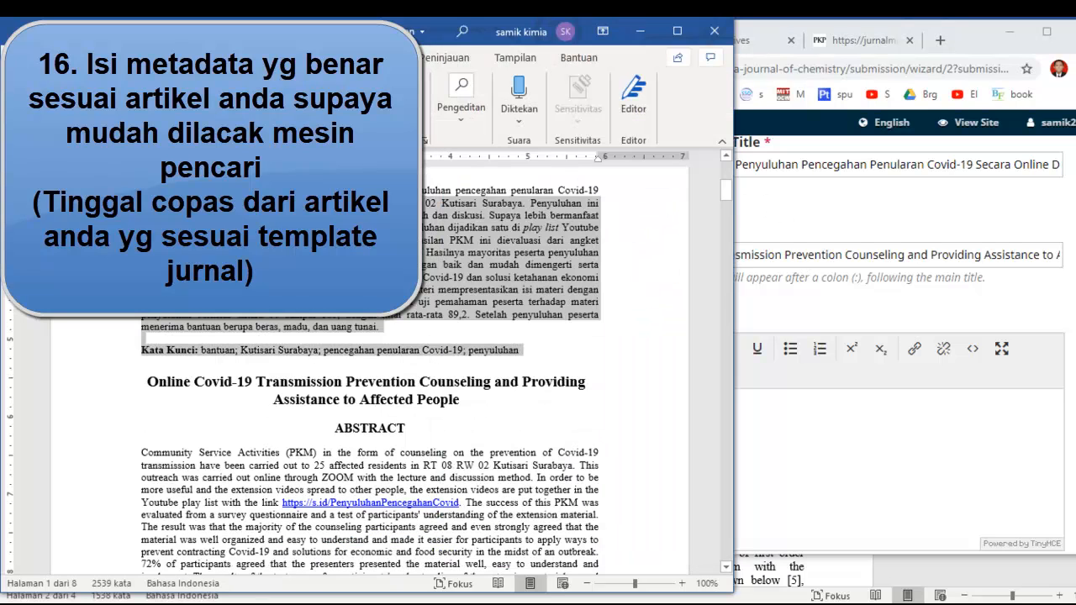
# Step: Copy the Indonesian abstract together with its Kata Kunci line from the Word article into the submission's Abstract
pyautogui.moveTo(156, 204); pyautogui.dragTo(144, 191)
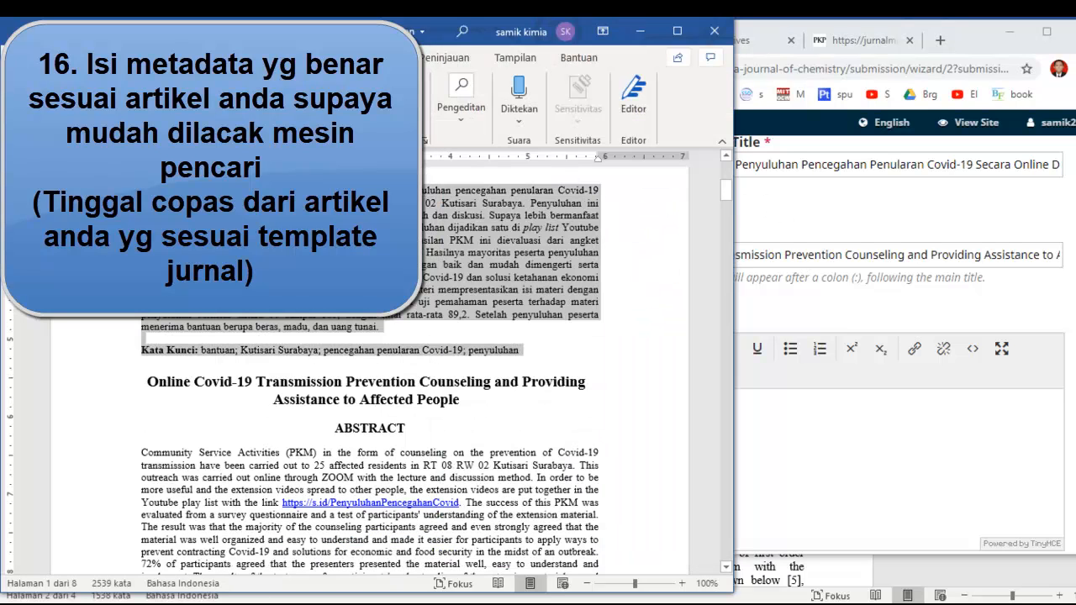
pyautogui.click(941, 446)
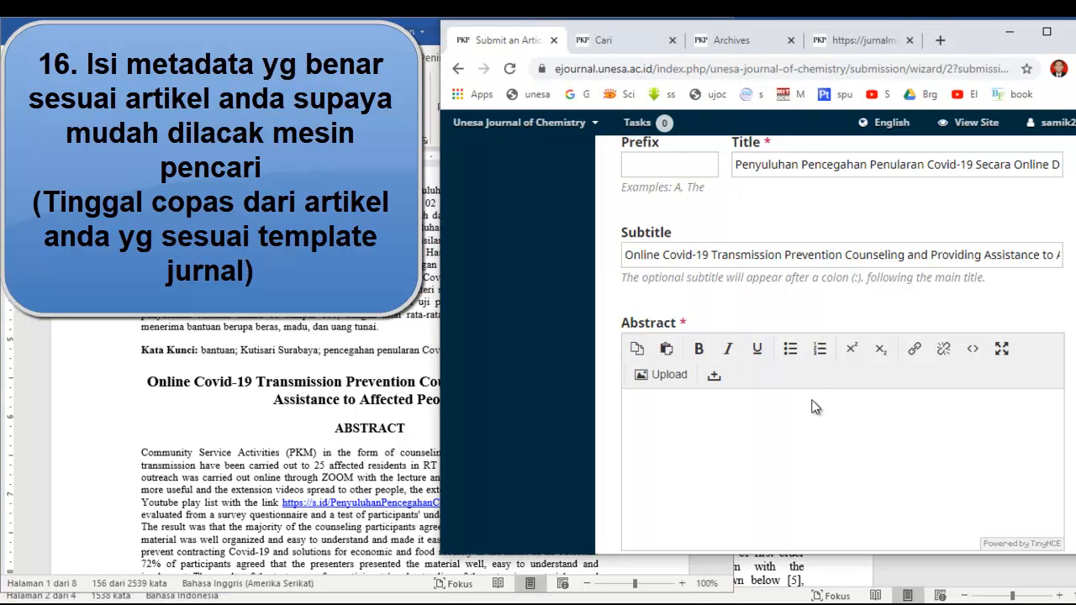
pyautogui.click(708, 409)
pyautogui.hotkey('ctrl', 'v')
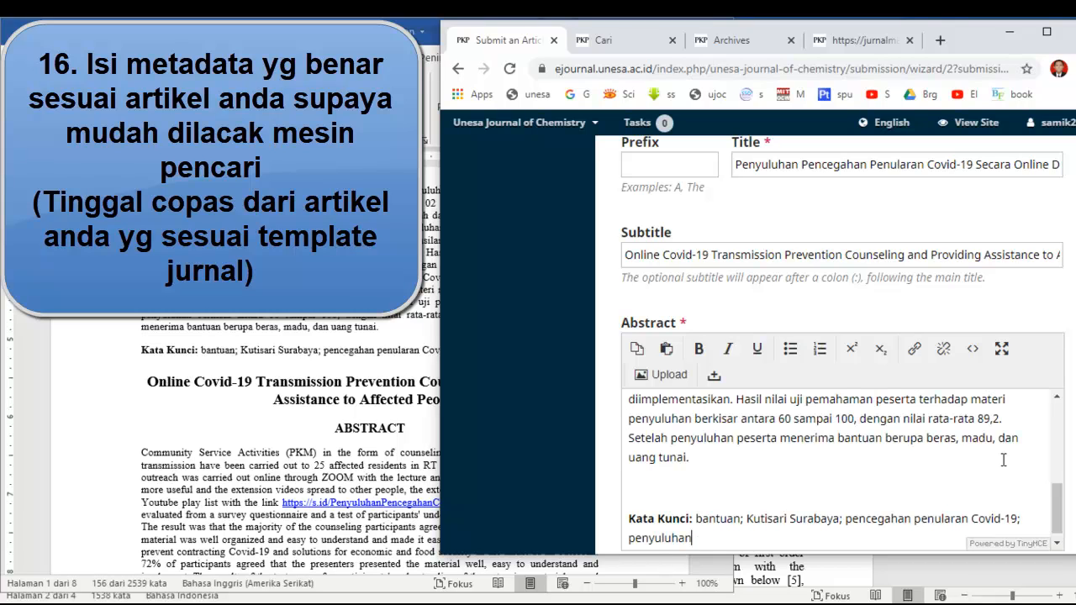
# Step: Add blank lines below the Indonesian abstract and paste the English abstract with its Keywords line from the Word article
pyautogui.press('Return')
pyautogui.press('Return')
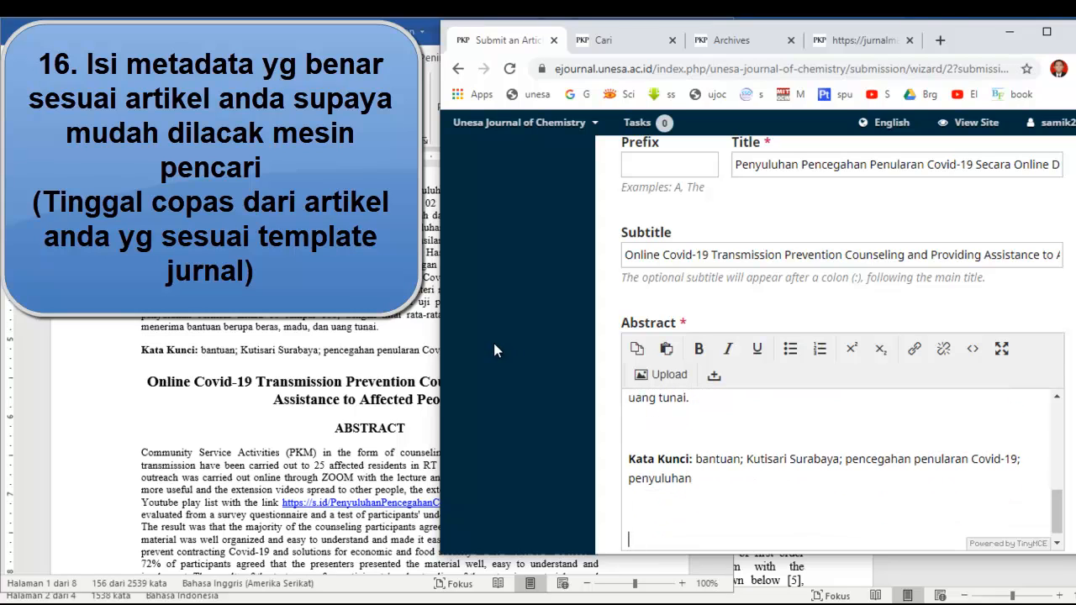
pyautogui.click(143, 455)
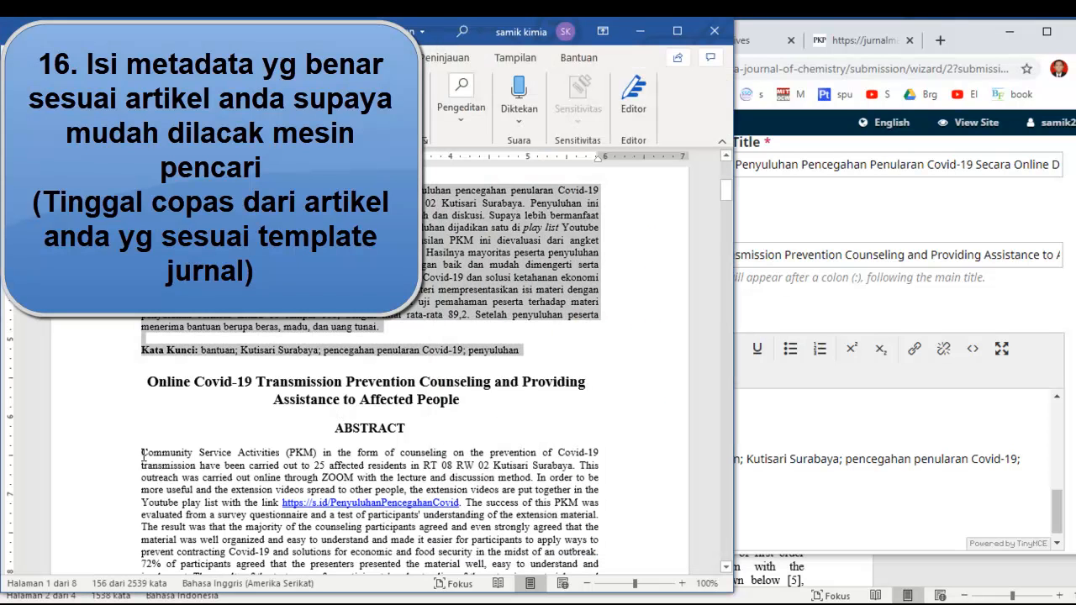
pyautogui.moveTo(143, 455); pyautogui.dragTo(268, 571)
pyautogui.moveTo(501, 461); pyautogui.dragTo(539, 458)
pyautogui.hotkey('ctrl', 'c')
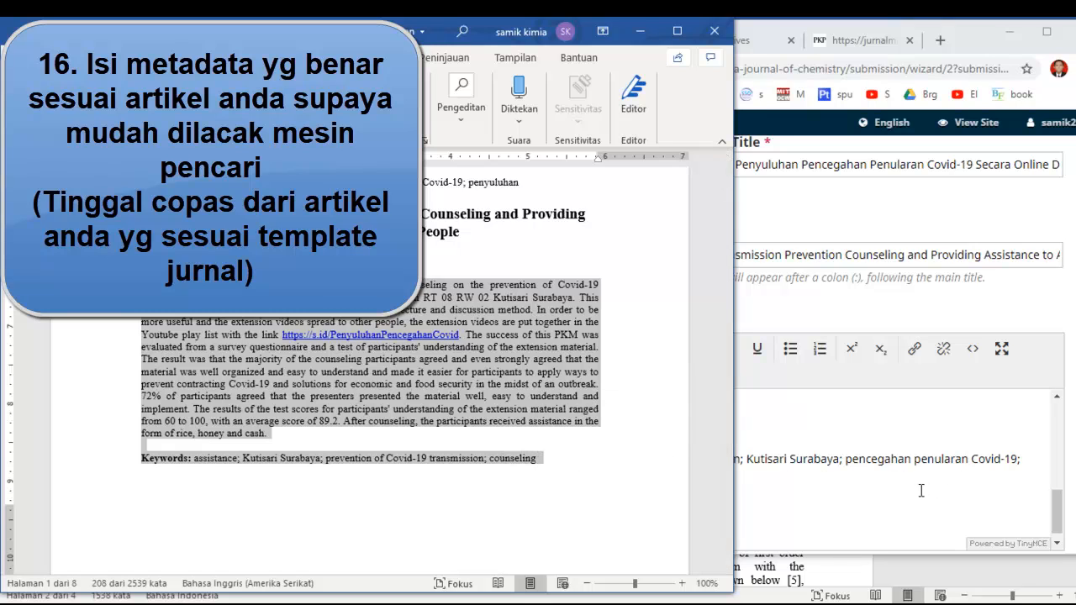
pyautogui.click(920, 490)
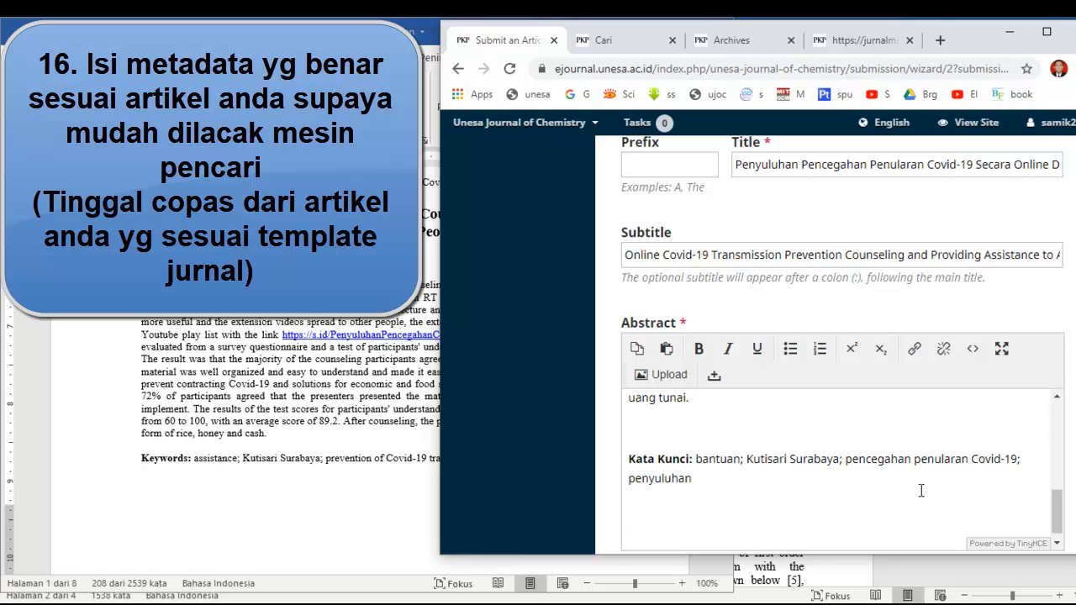
pyautogui.hotkey('ctrl', 'v')
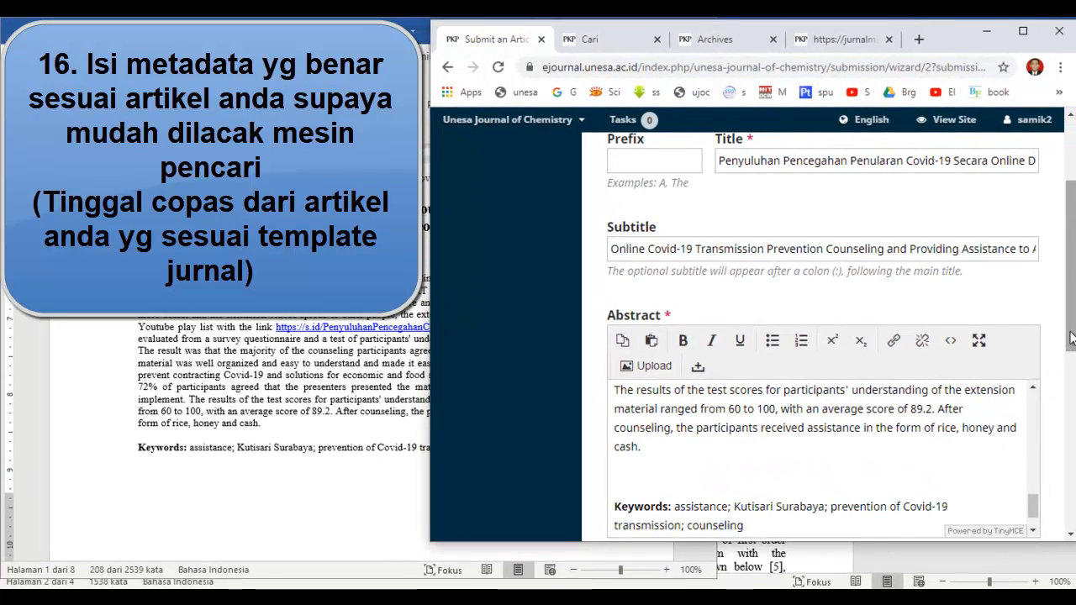
# Step: Start a new contributor for the submission and paste the second author's full name from the Word article into First Name
pyautogui.scroll(-2, 1072, 342)
pyautogui.scroll(-2, 840, 336)
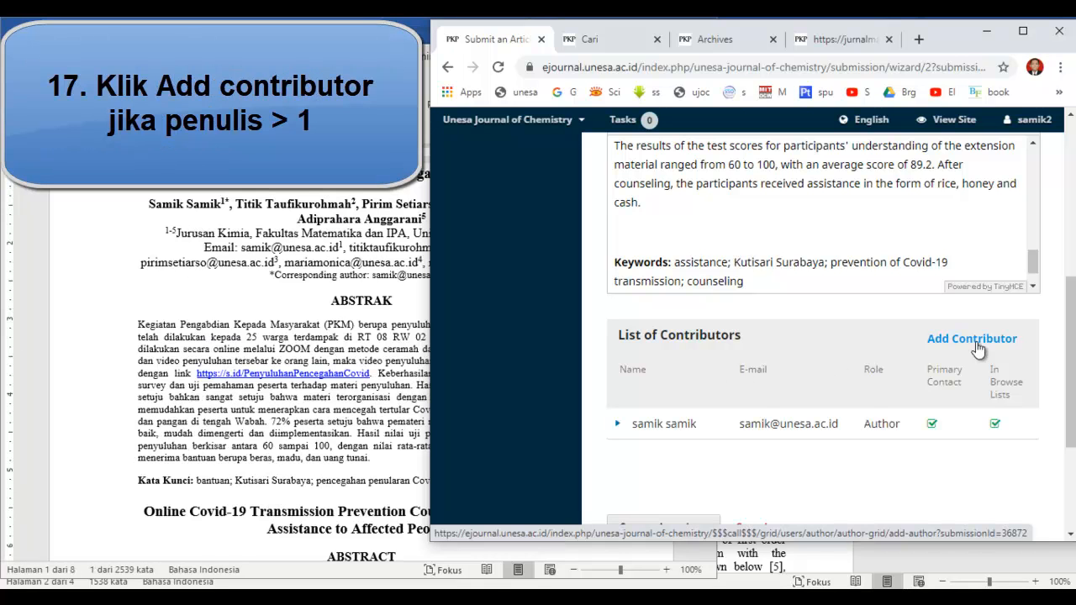
pyautogui.click(972, 339)
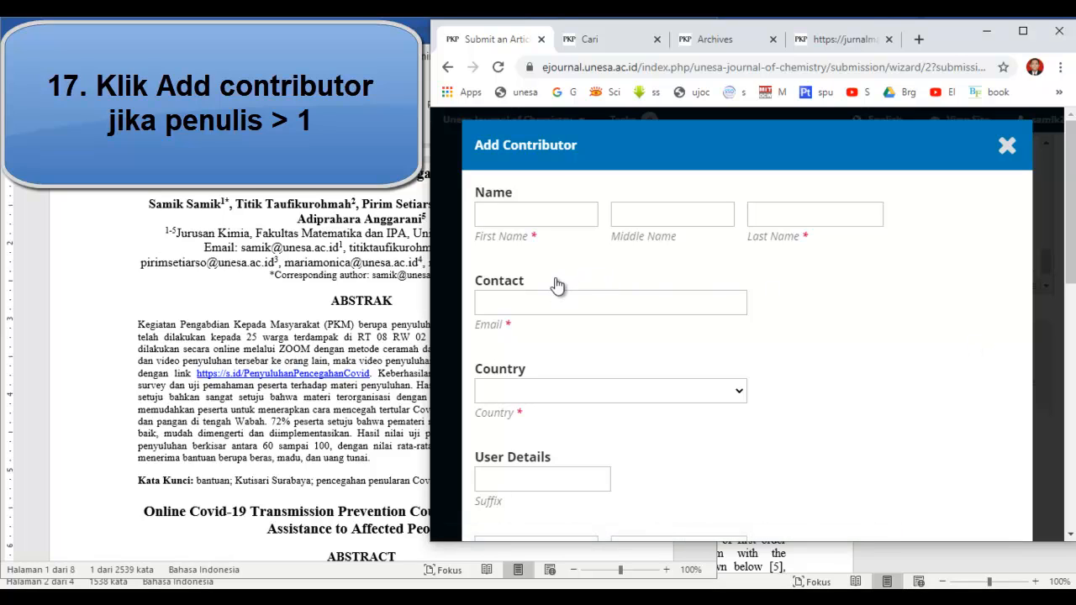
pyautogui.click(240, 202)
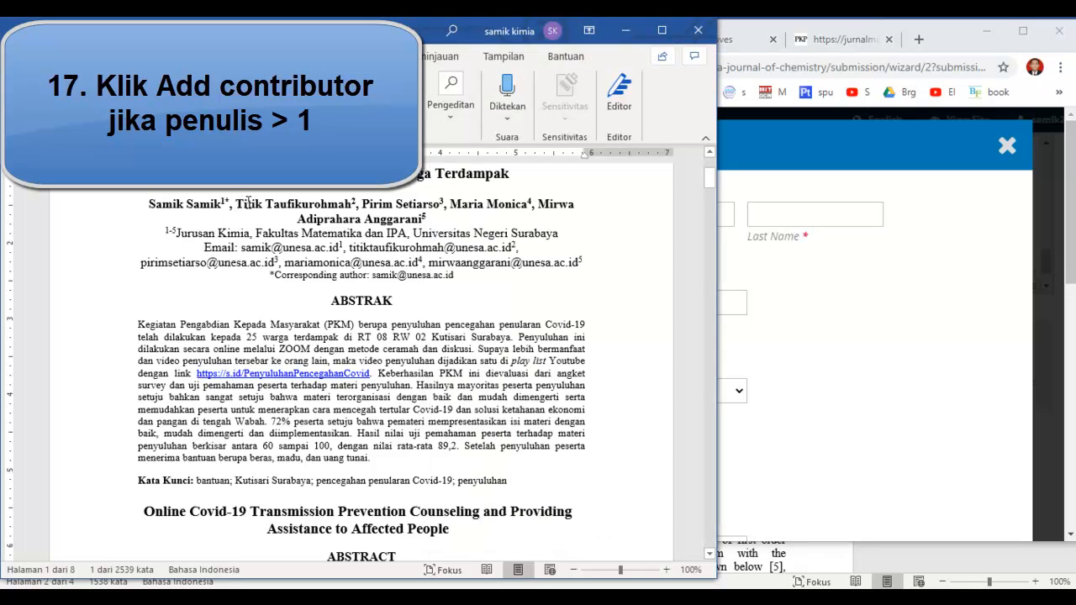
pyautogui.moveTo(237, 203); pyautogui.dragTo(330, 203)
pyautogui.hotkey('shift', 'Left')
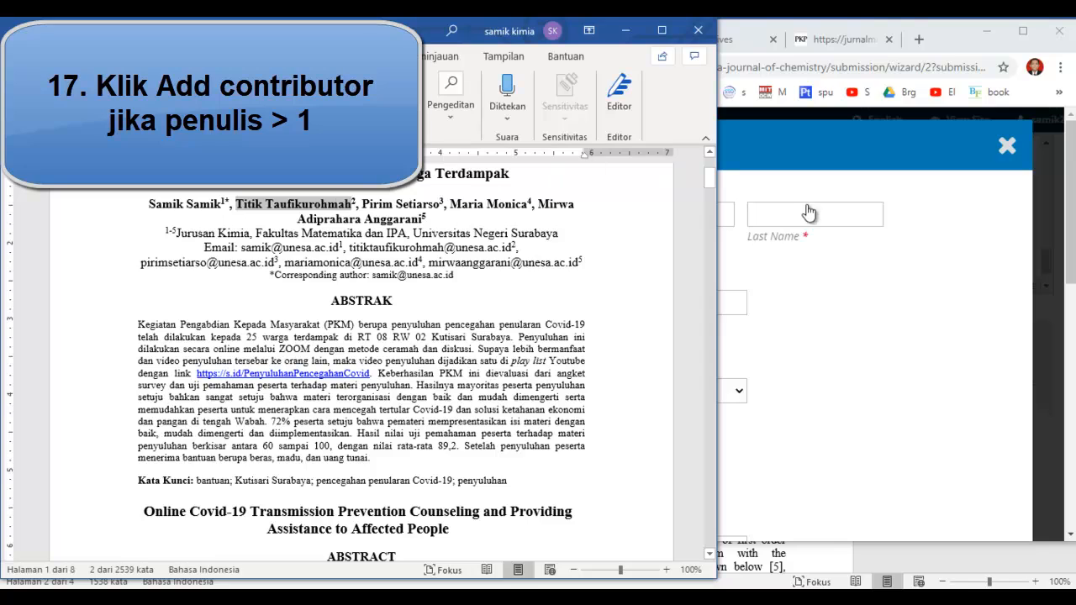
pyautogui.click(891, 274)
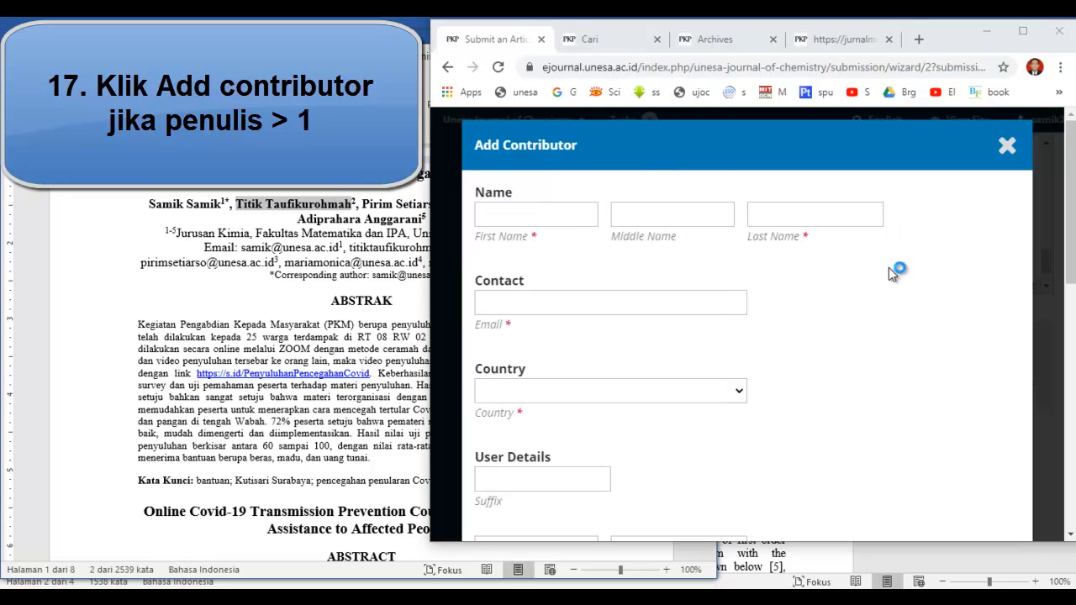
pyautogui.click(569, 215)
pyautogui.hotkey('ctrl', 'v')
# Step: Move the second author's surname from First Name to Last Name, keeping only the given name in First Name
pyautogui.hotkey('shift', 'Left')
pyautogui.hotkey('shift', 'Left')
pyautogui.hotkey('shift', 'Left')
pyautogui.hotkey('shift', 'Left')
pyautogui.hotkey('shift', 'Left')
pyautogui.hotkey('shift', 'Left')
pyautogui.hotkey('shift', 'Left')
pyautogui.hotkey('shift', 'Left')
pyautogui.hotkey('shift', 'Left')
pyautogui.hotkey('shift', 'Left')
pyautogui.hotkey('shift', 'Left')
pyautogui.hotkey('shift', 'Left')
pyautogui.hotkey('shift', 'Left')
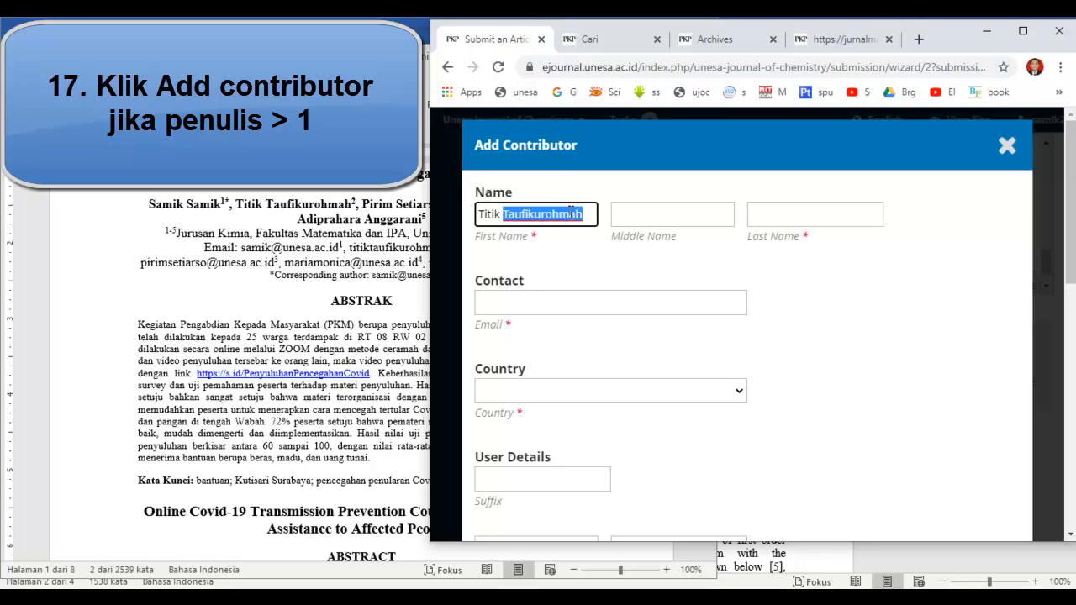
pyautogui.press('BackSpace')
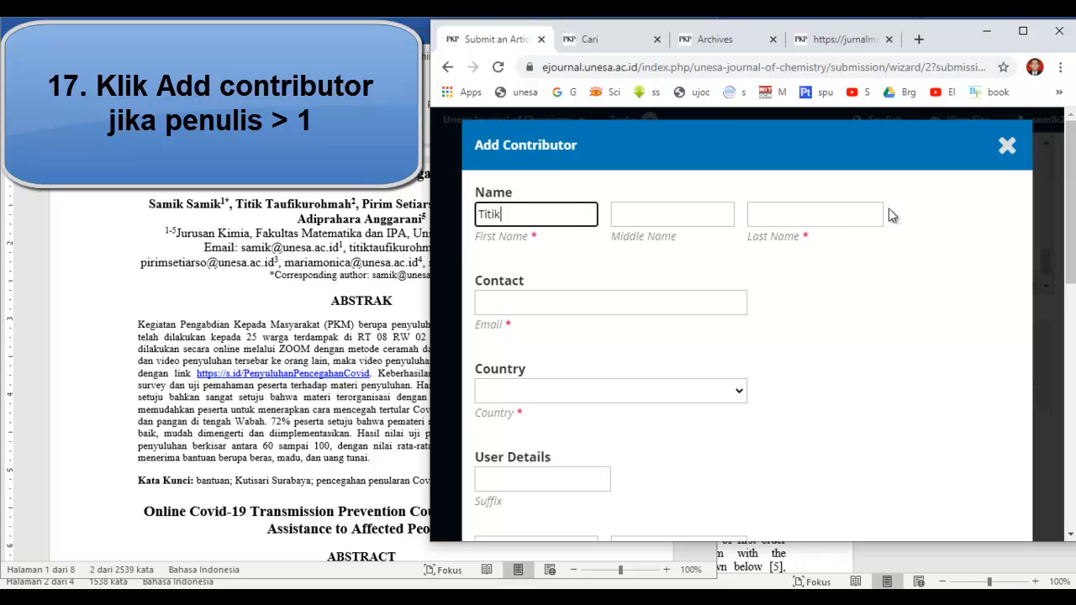
pyautogui.click(845, 220)
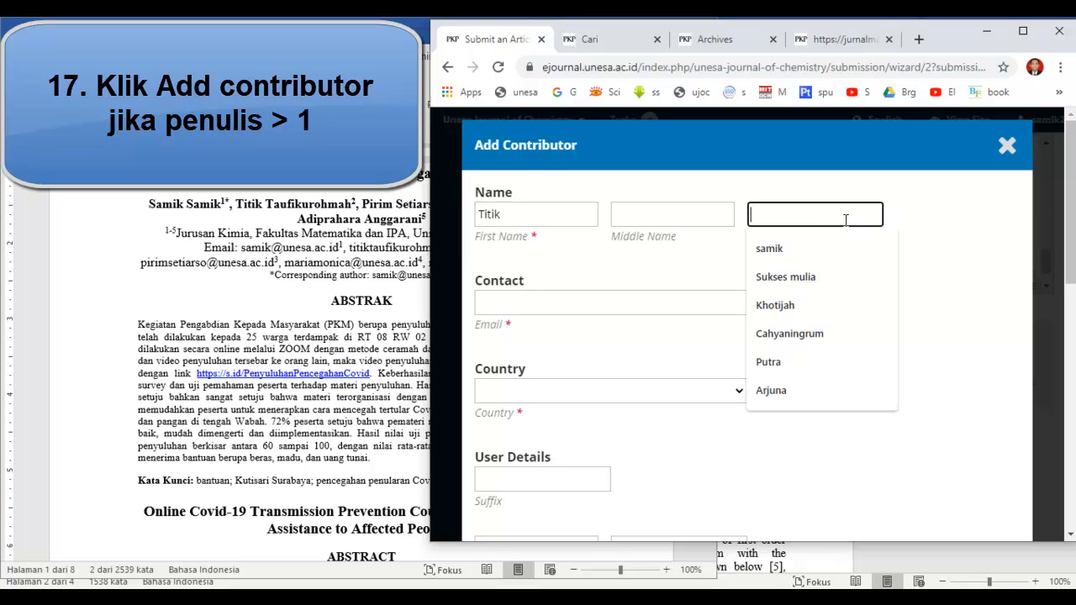
pyautogui.write('Taufikurohmah')
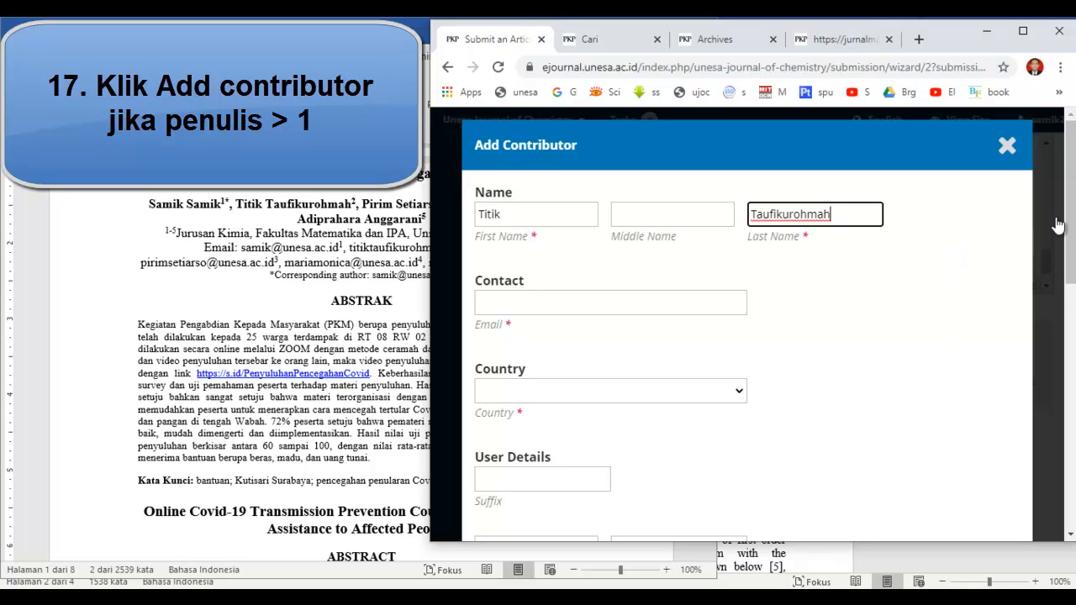
# Step: Copy the second author's e-mail address from the Word article into the contributor's Email
pyautogui.moveTo(1070, 223); pyautogui.dragTo(1069, 232)
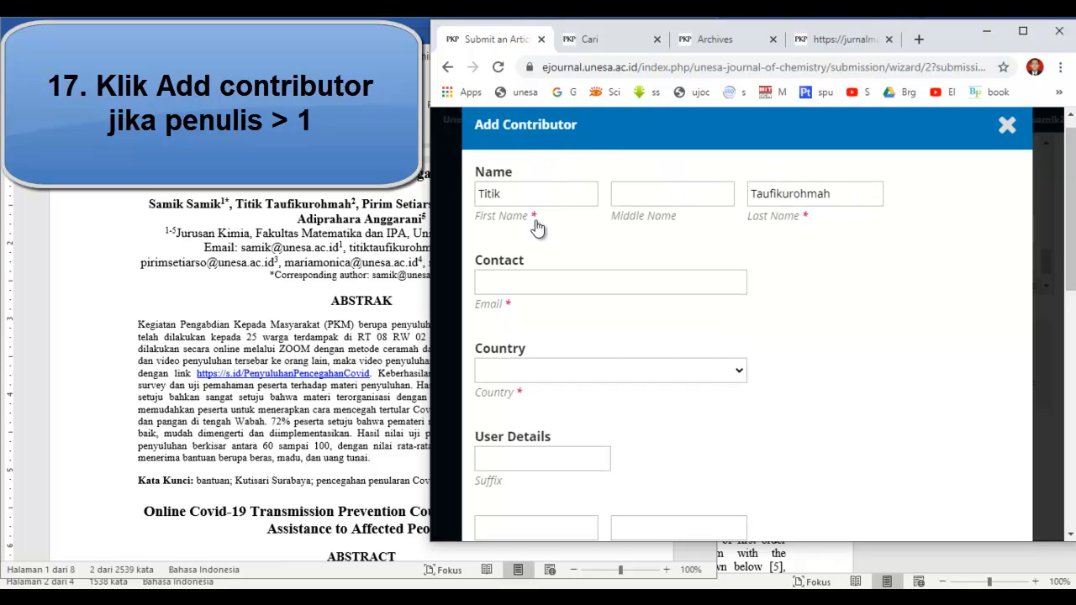
pyautogui.click(529, 283)
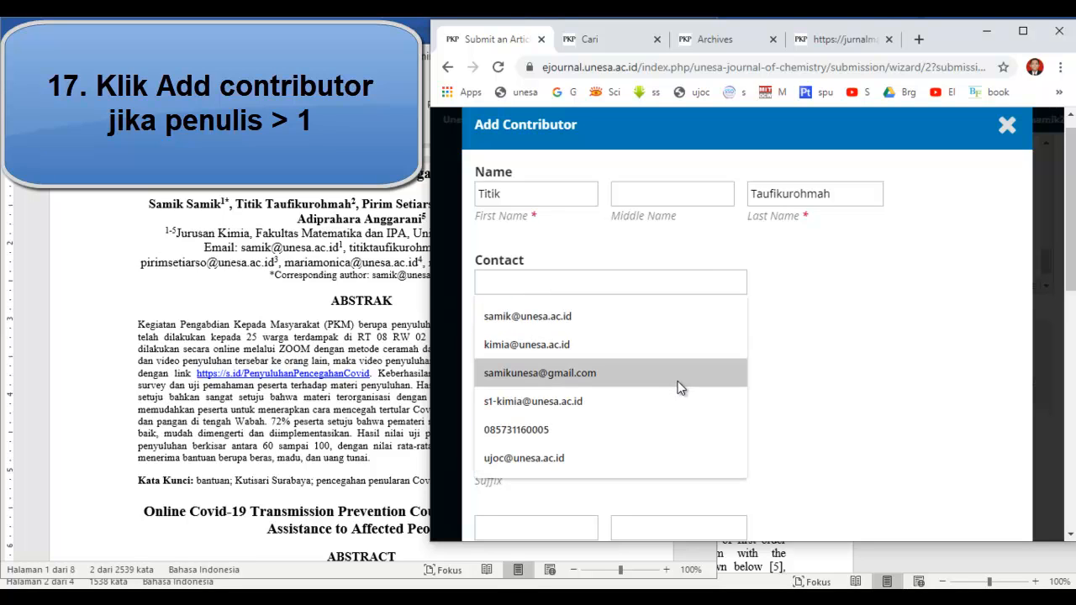
pyautogui.click(819, 261)
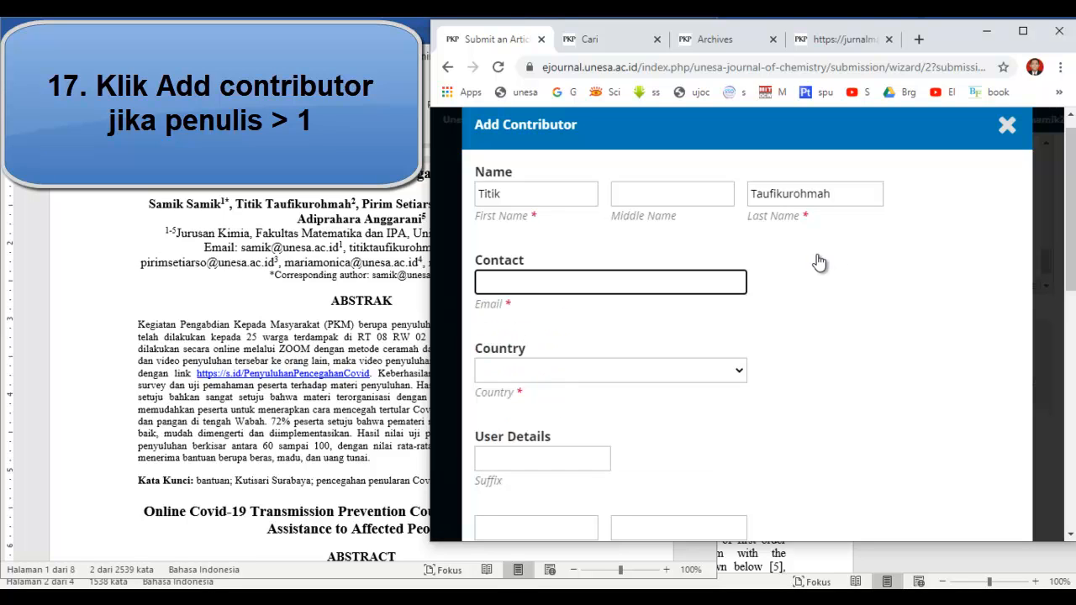
pyautogui.click(224, 262)
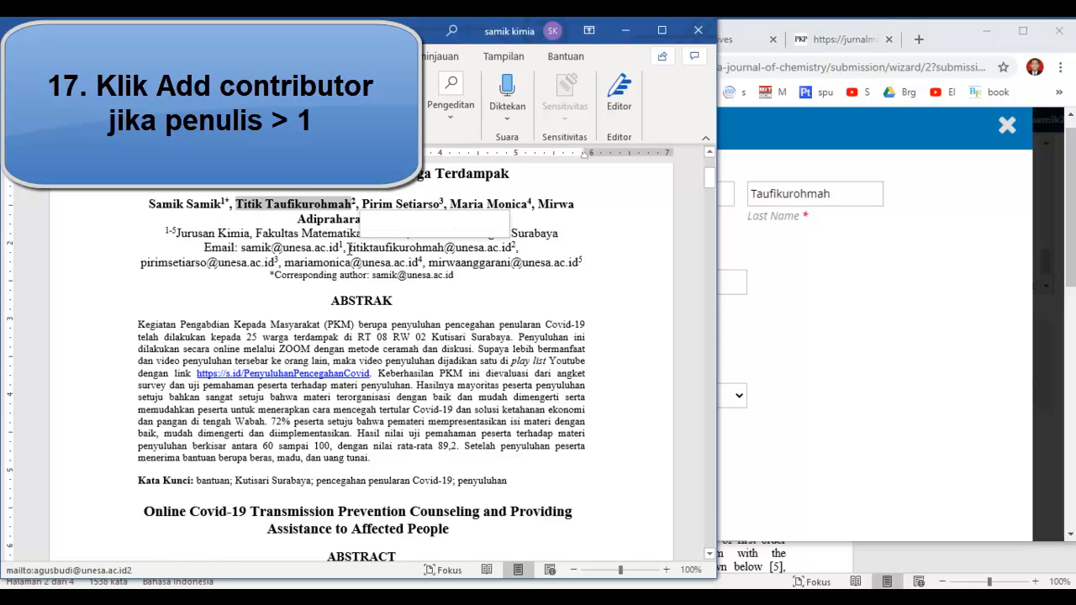
pyautogui.click(350, 248)
pyautogui.moveTo(447, 247); pyautogui.dragTo(513, 250)
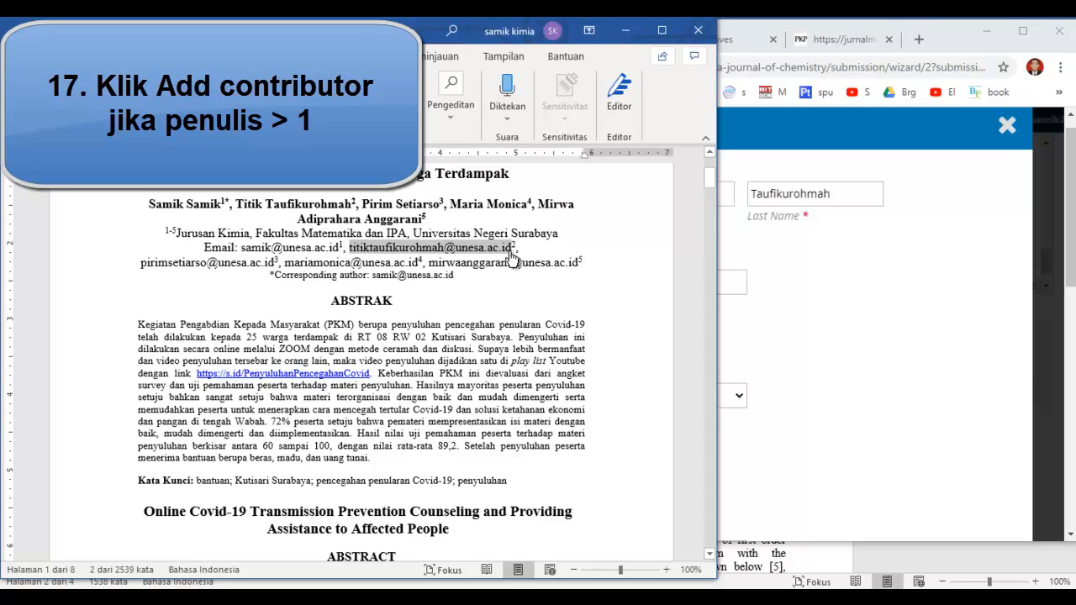
pyautogui.click(842, 304)
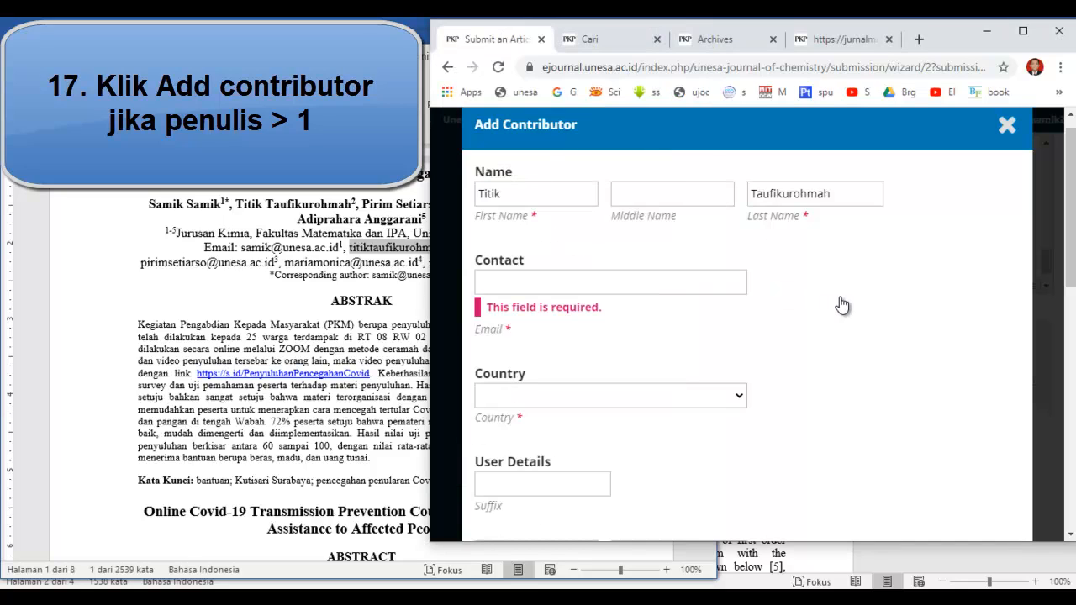
pyautogui.click(643, 279)
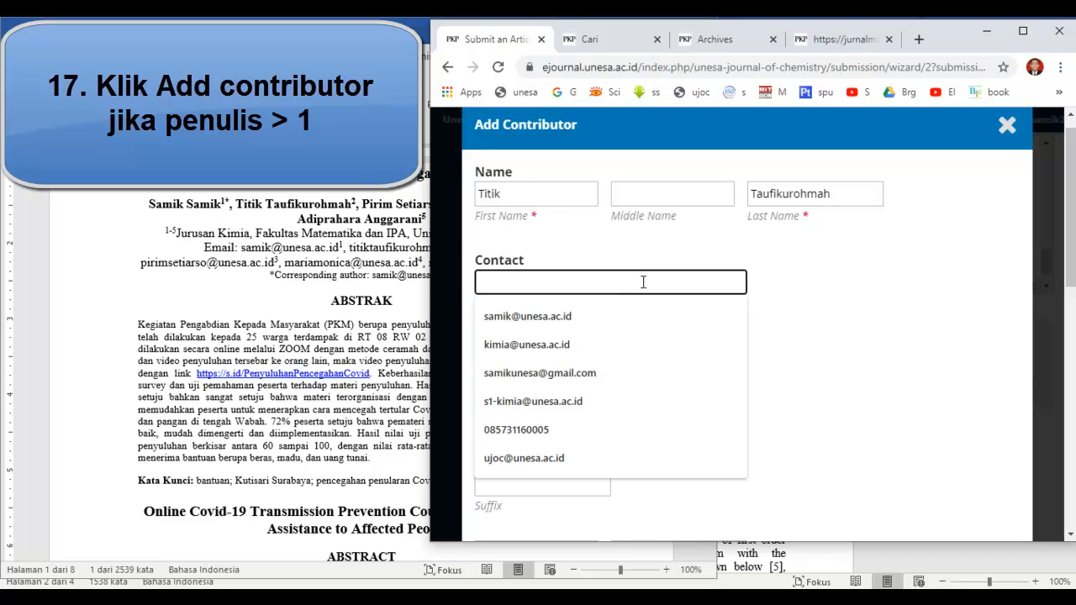
pyautogui.hotkey('ctrl', 'v')
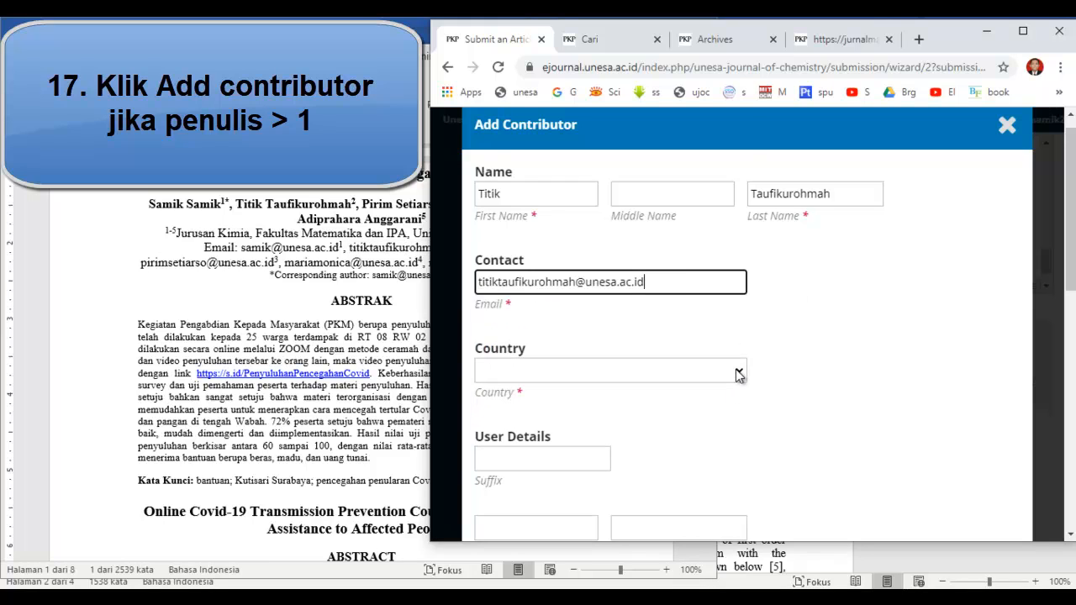
# Step: Set the contributor's Country to Indonesia
pyautogui.click(738, 375)
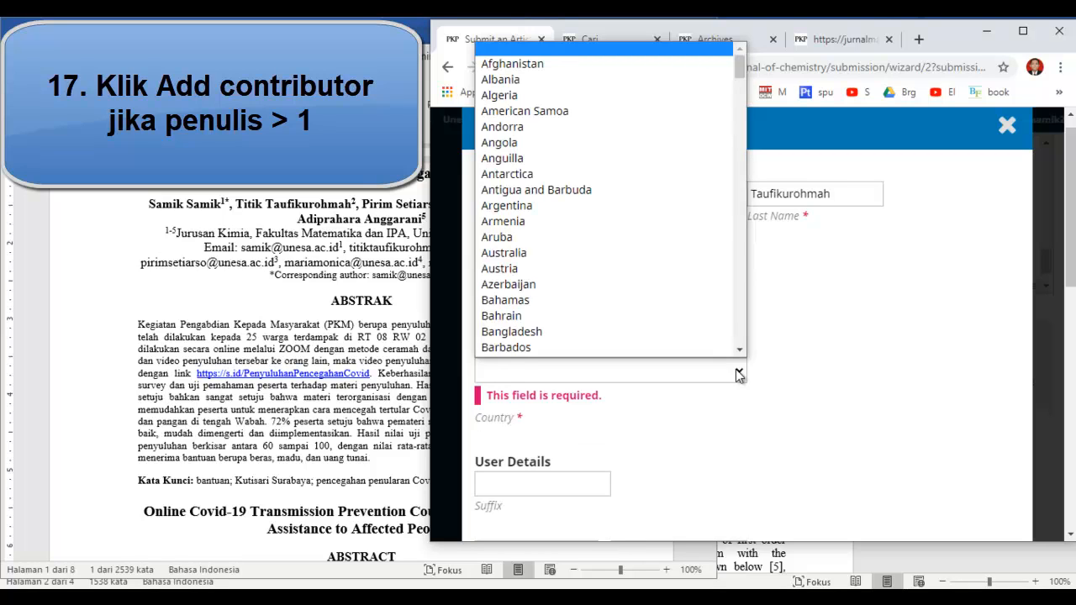
pyautogui.press('i')
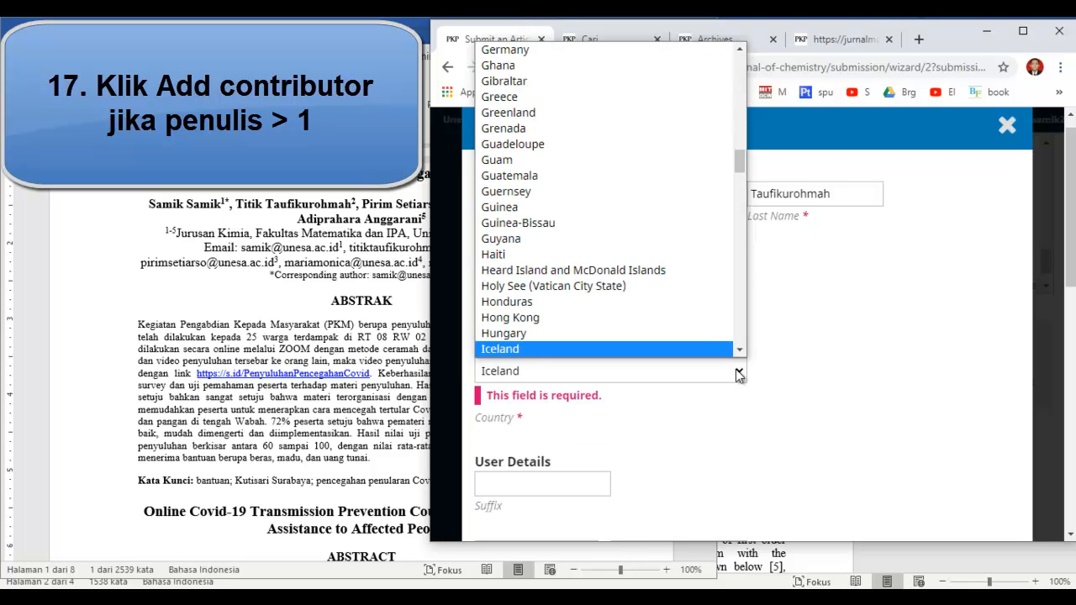
pyautogui.click(739, 375)
pyautogui.click(739, 374)
pyautogui.click(738, 374)
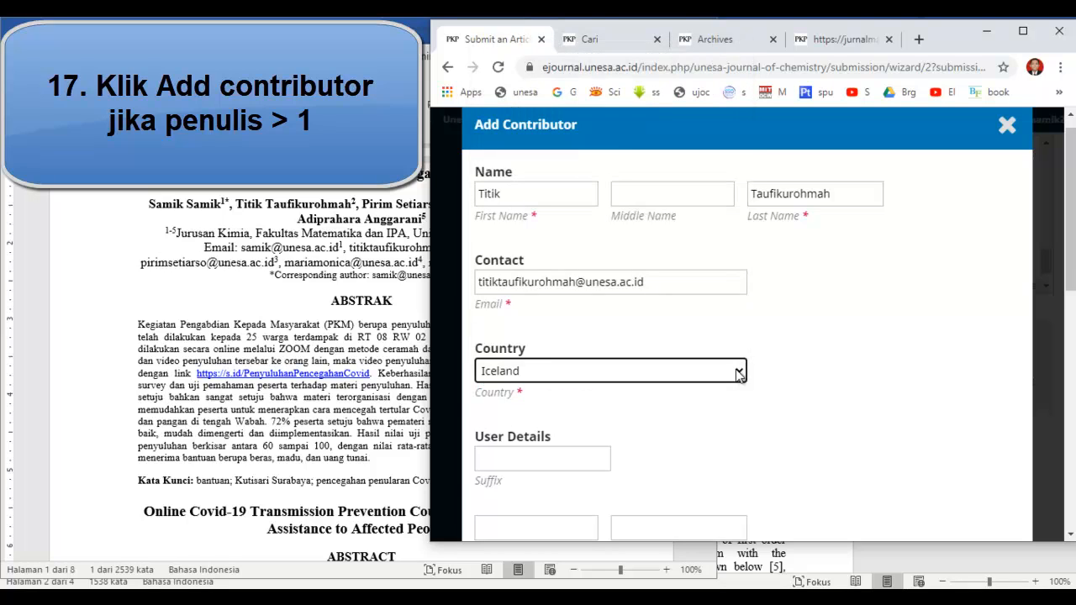
pyautogui.click(738, 375)
pyautogui.press('Down')
pyautogui.press('Down')
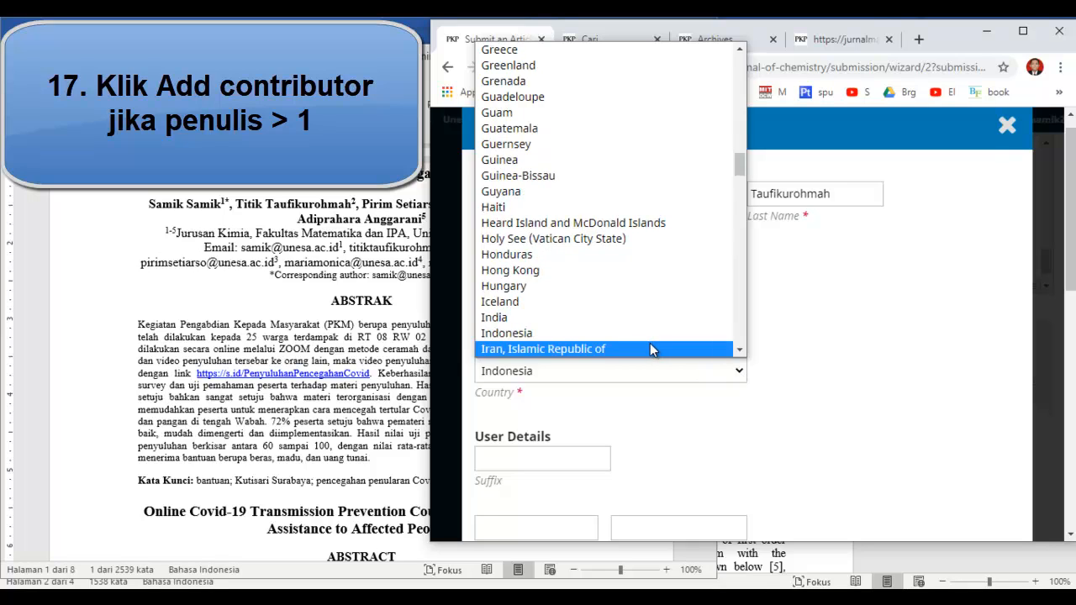
pyautogui.click(653, 349)
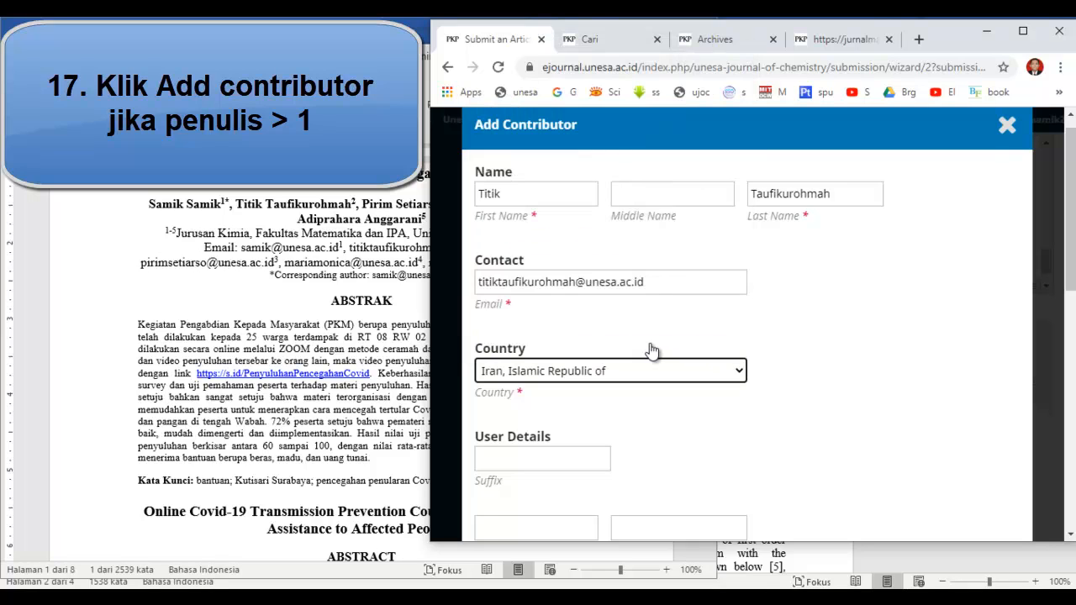
pyautogui.click(698, 367)
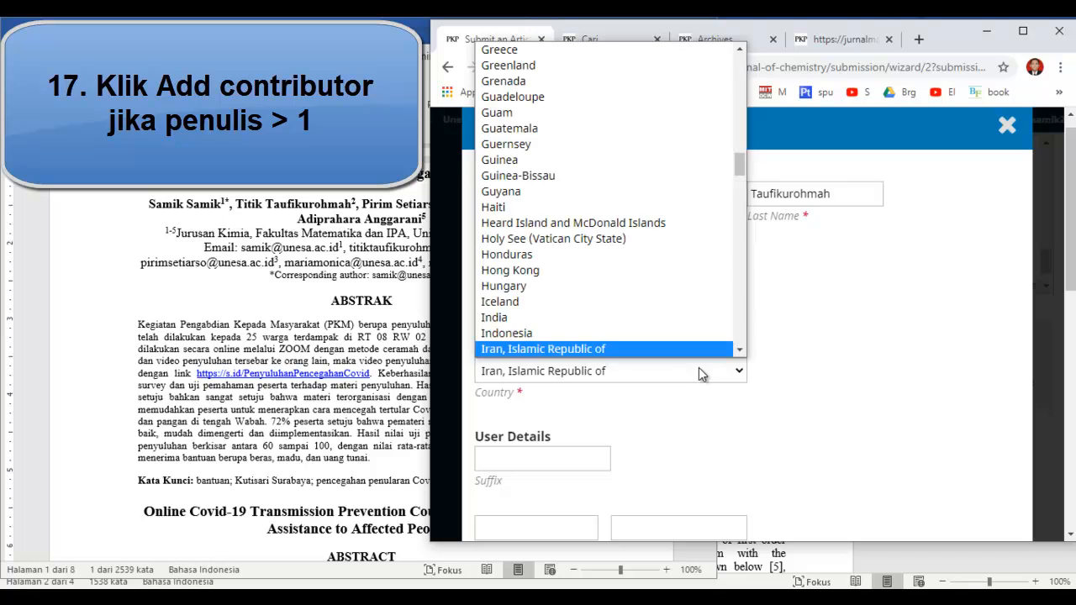
pyautogui.press('Up')
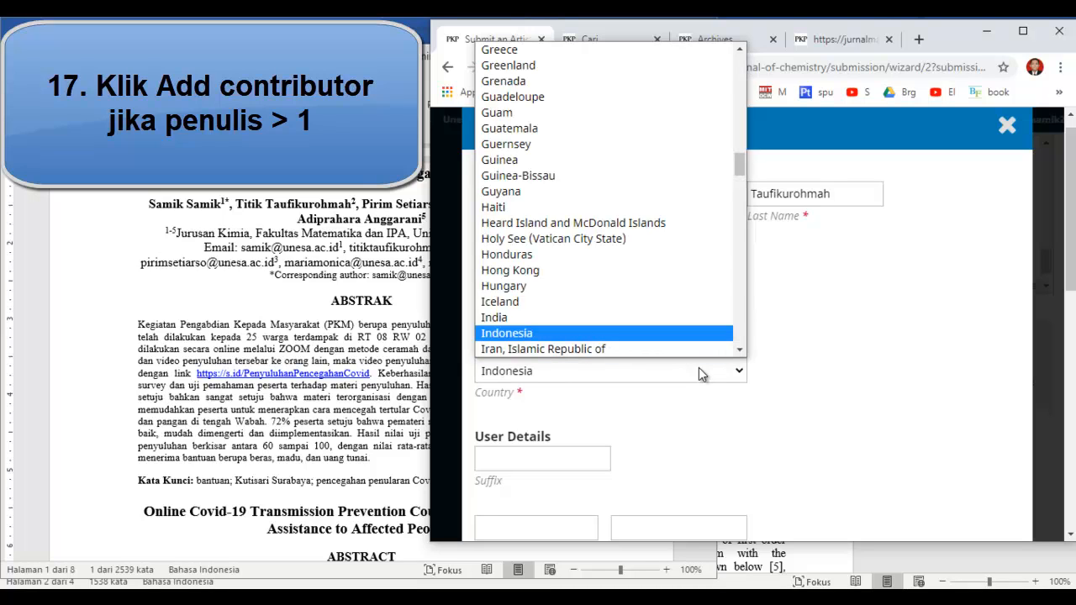
pyautogui.press('Return')
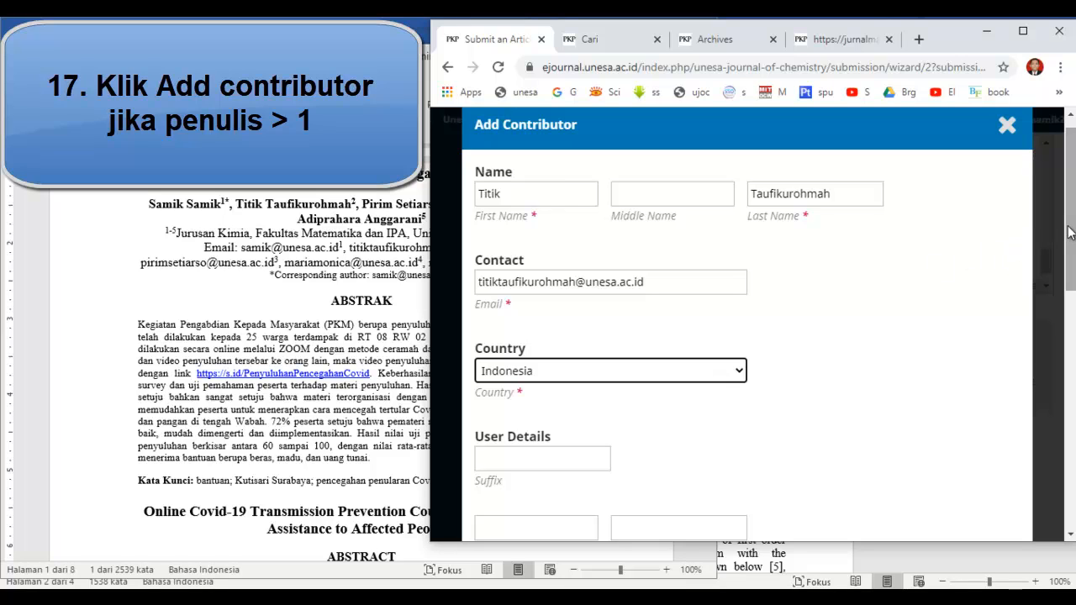
# Step: Give the contributor the Author role and save the new contributor
pyautogui.moveTo(1070, 234); pyautogui.dragTo(1071, 416)
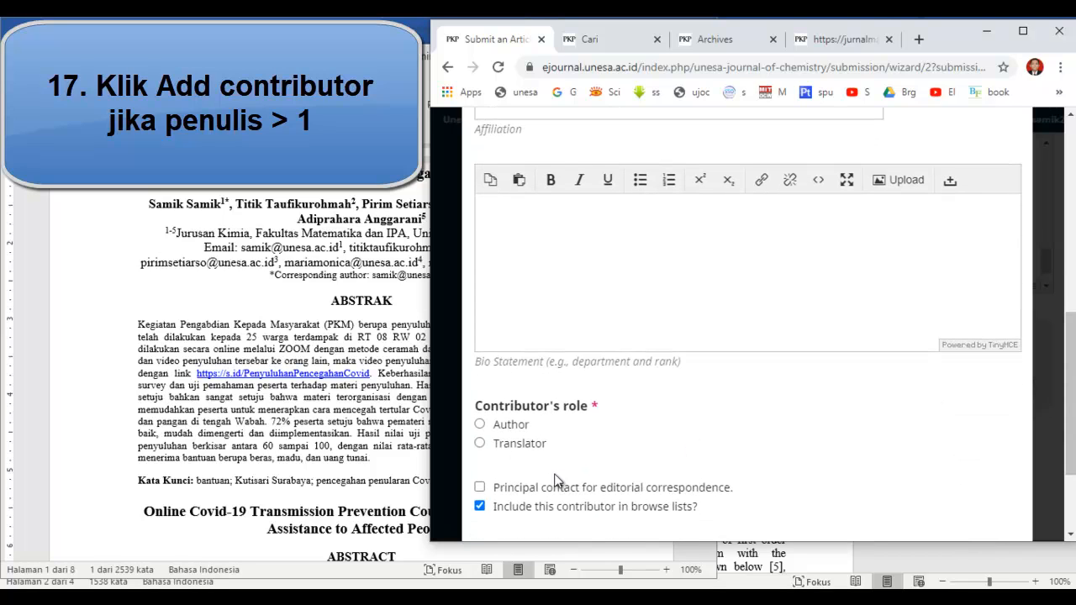
pyautogui.click(480, 425)
pyautogui.doubleClick(898, 422)
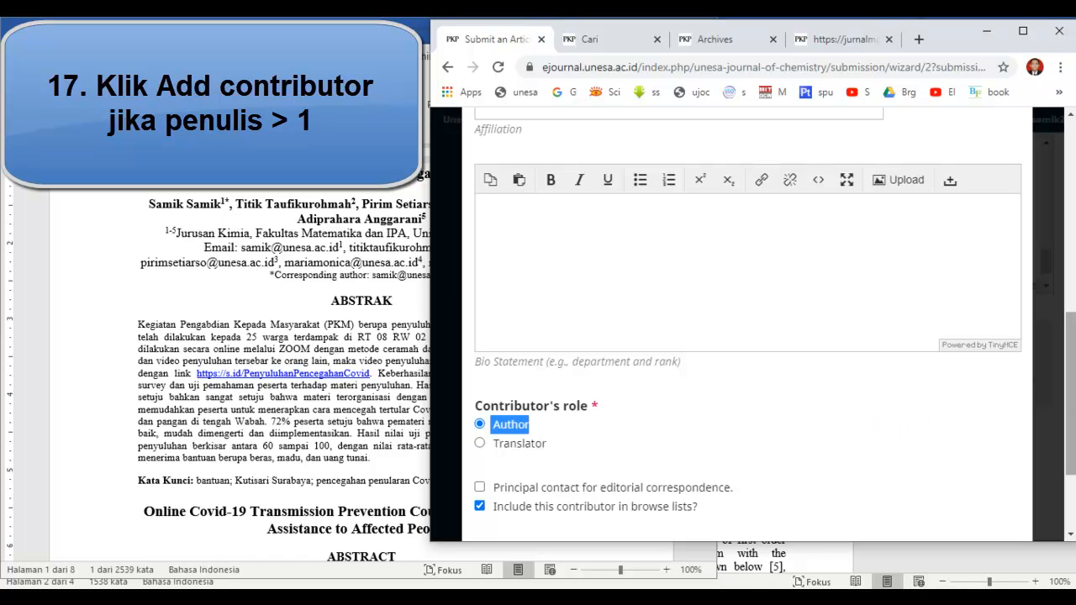
pyautogui.scroll(-3, 1070, 406)
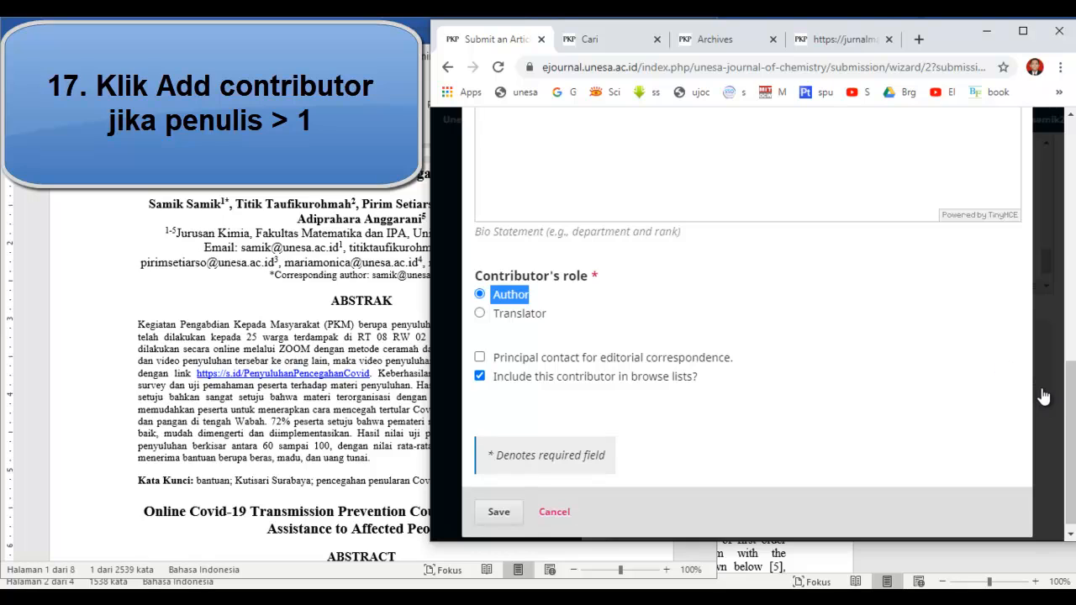
pyautogui.moveTo(1072, 369); pyautogui.dragTo(1071, 395)
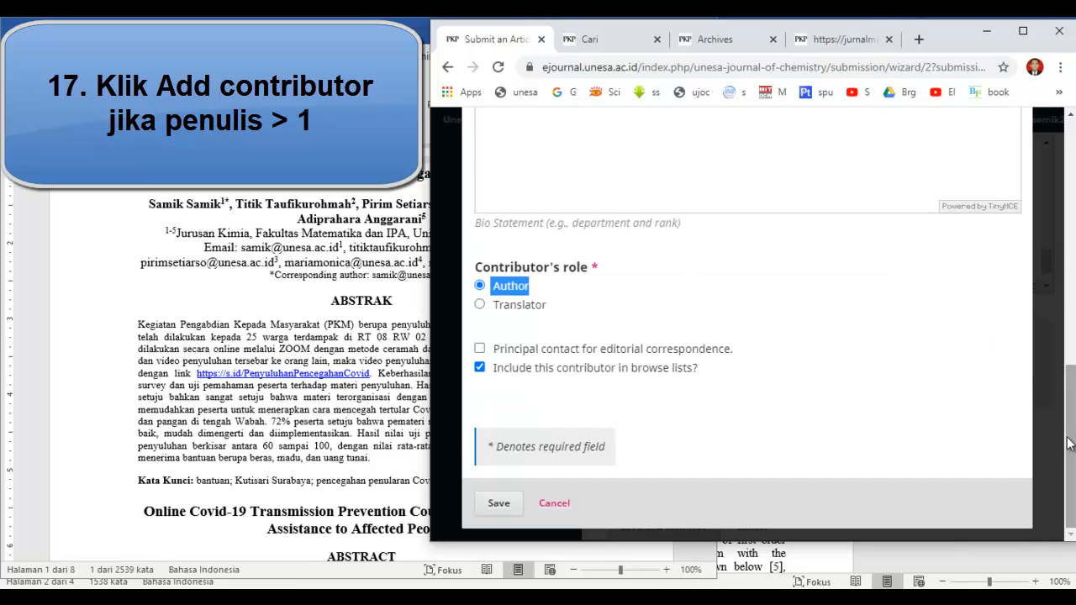
pyautogui.click(502, 504)
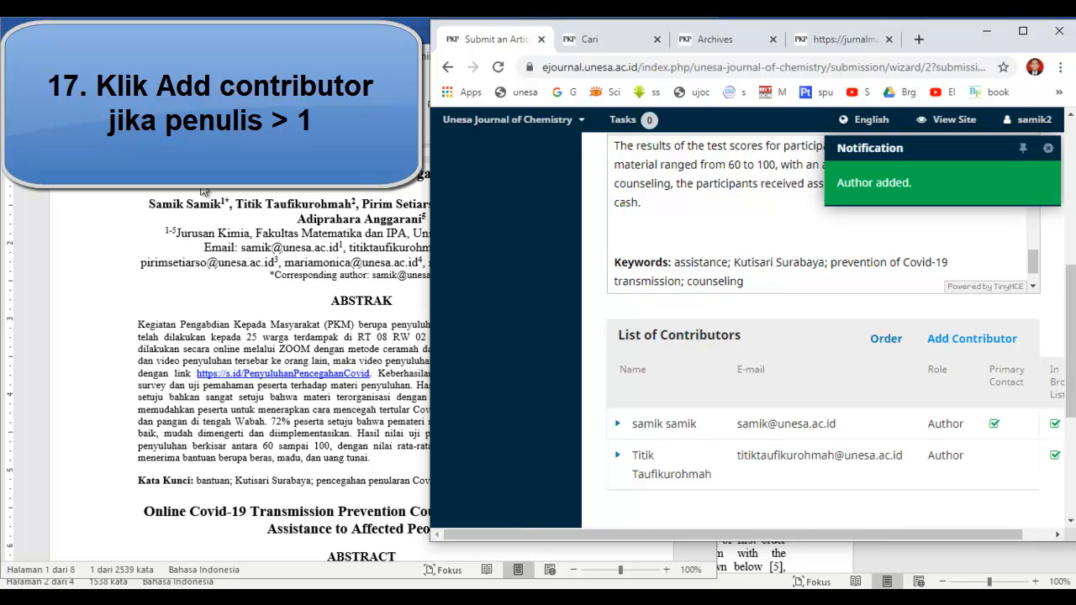
# Step: Maximize the browser window and save the submission's metadata to continue to Confirmation
pyautogui.click(309, 218)
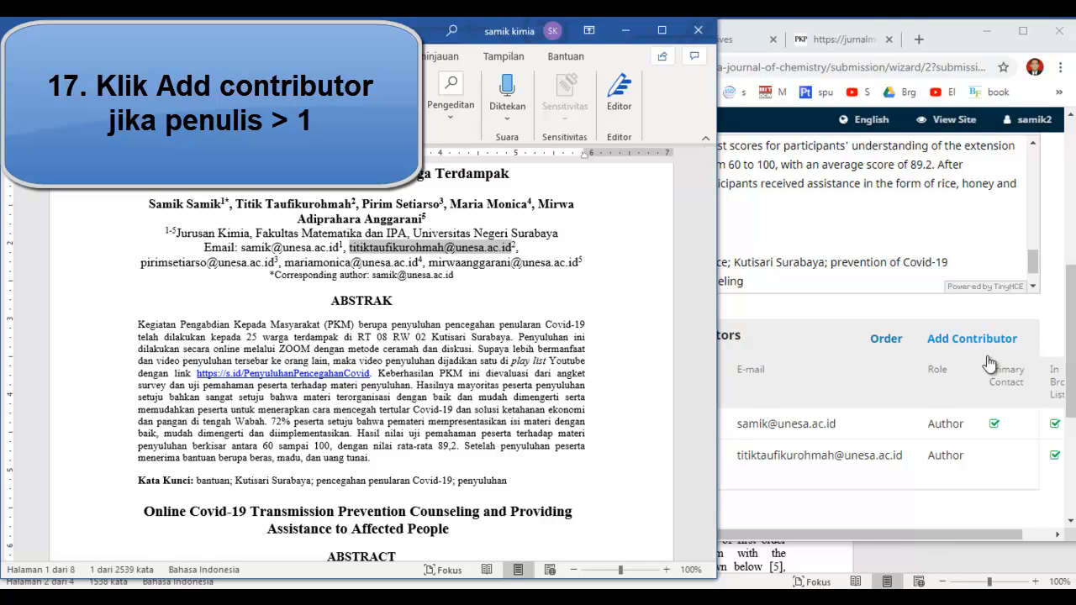
pyautogui.click(1014, 313)
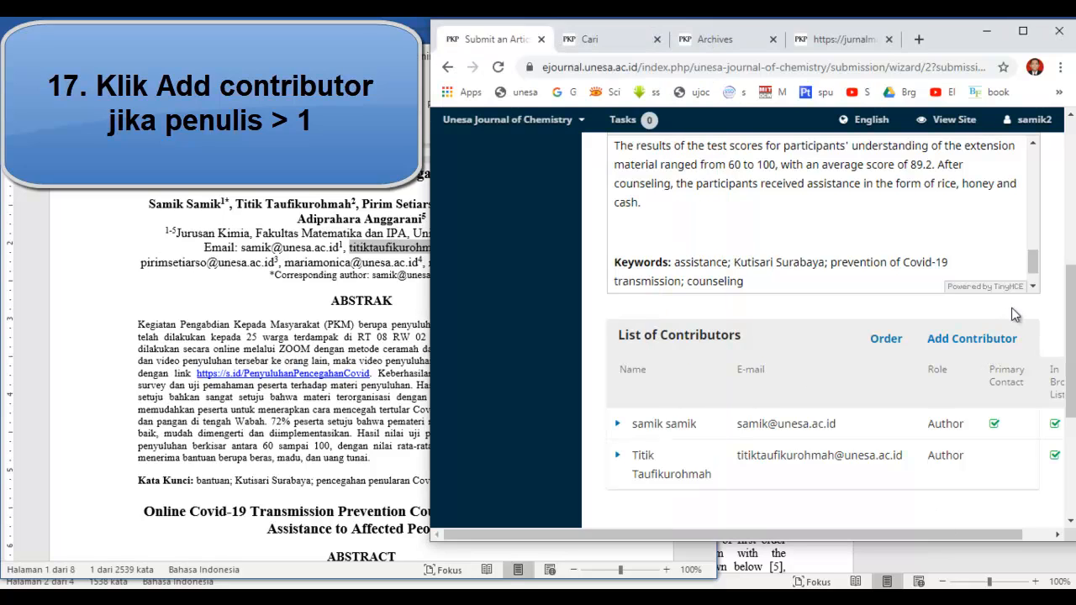
pyautogui.doubleClick(948, 44)
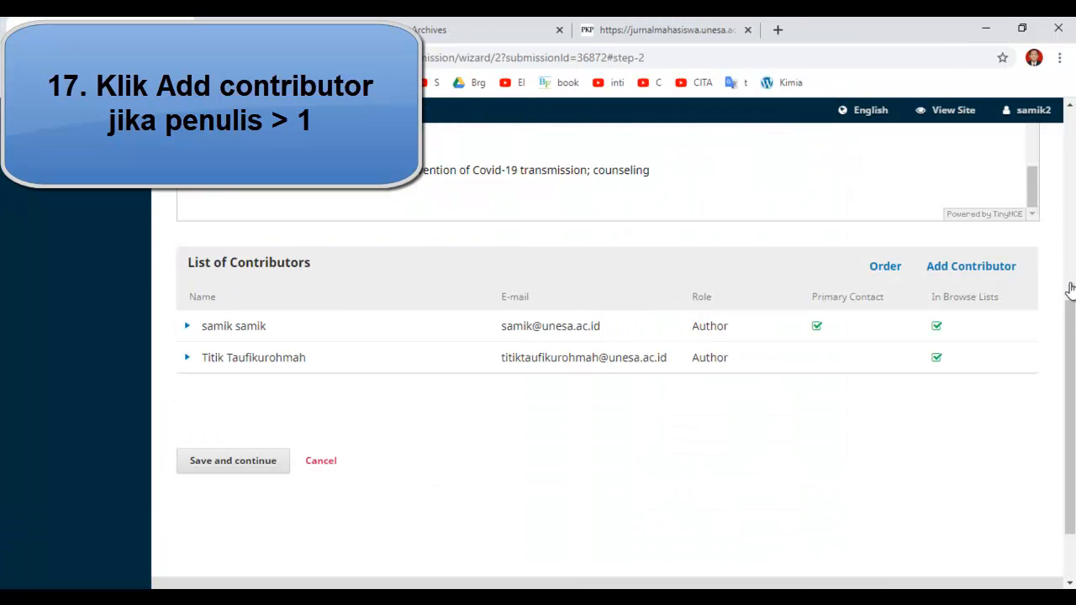
pyautogui.moveTo(1073, 314); pyautogui.dragTo(1073, 336)
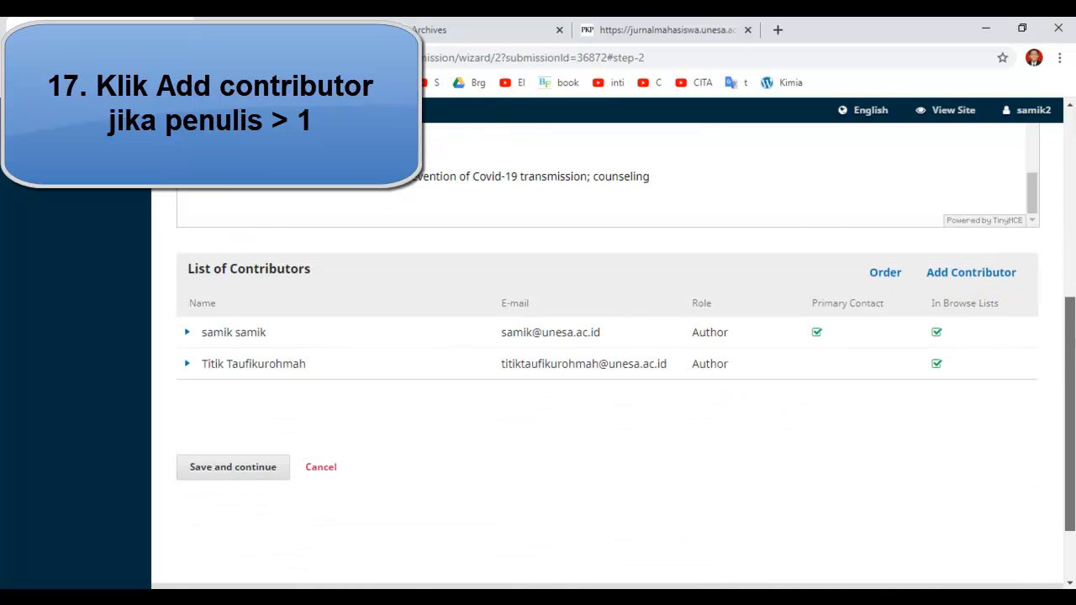
pyautogui.click(252, 473)
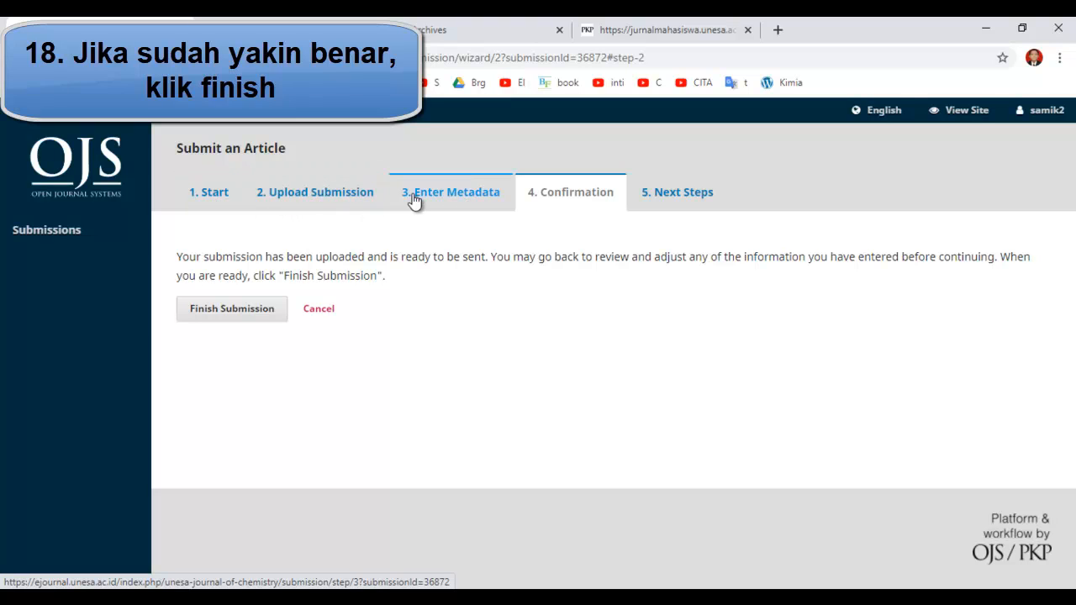
# Step: Finish the article submission and confirm sending it to the journal
pyautogui.click(250, 317)
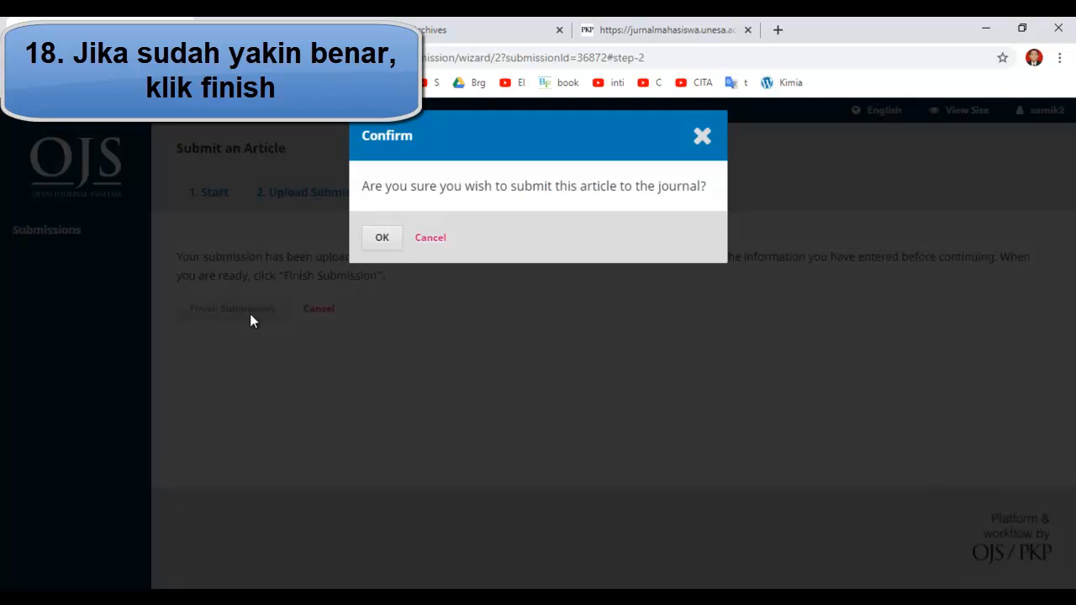
pyautogui.click(383, 240)
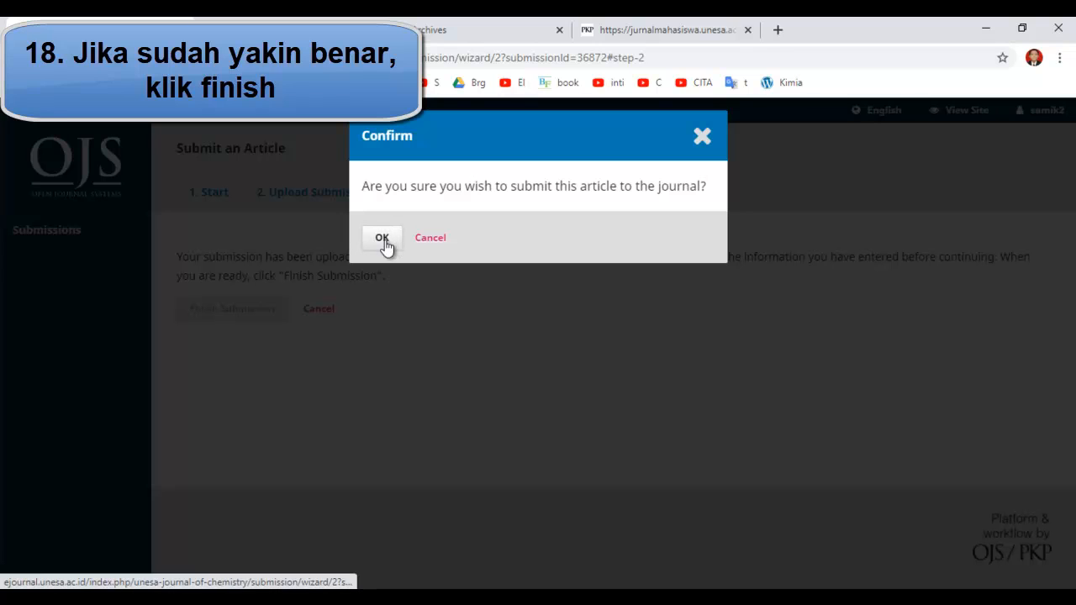
pyautogui.click(383, 240)
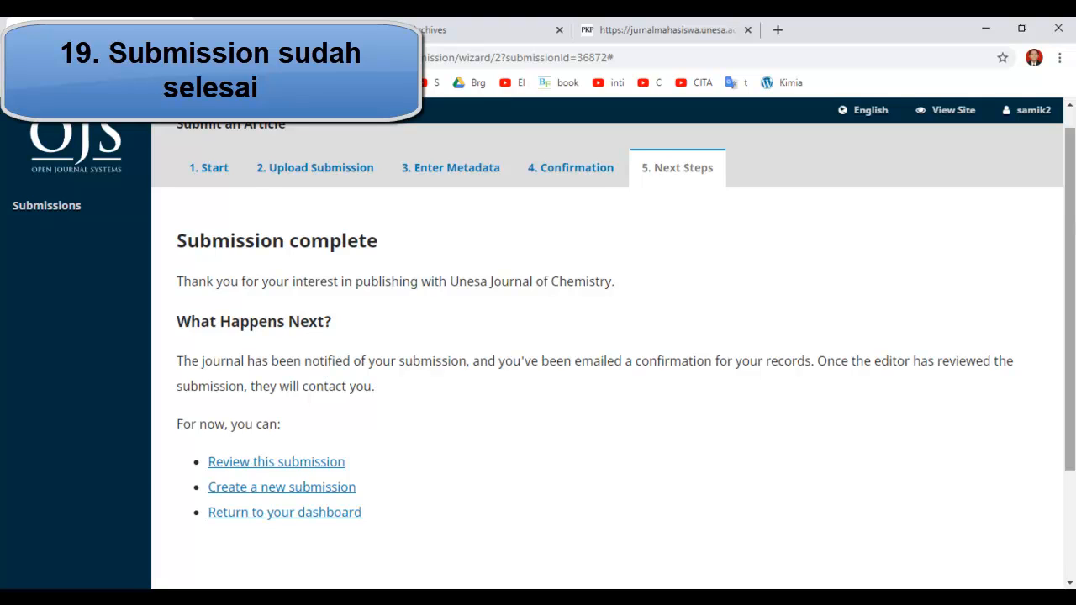
# Step: Read through the submission completion page and view the submitted article's files and discussions in its Submission stage
pyautogui.scroll(-2, 607, 353)
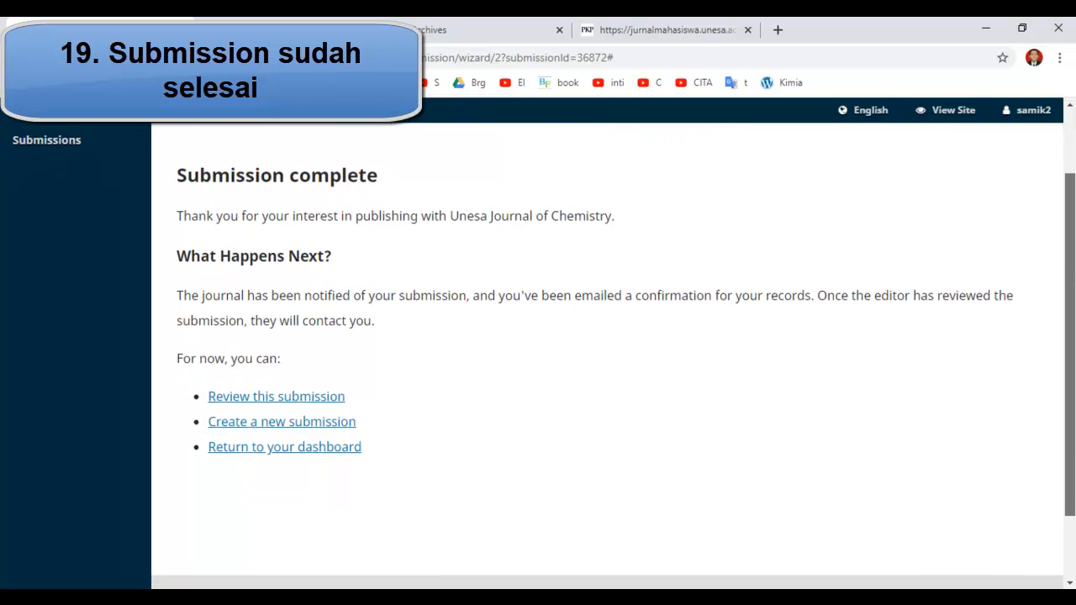
pyautogui.scroll(-2, 607, 353)
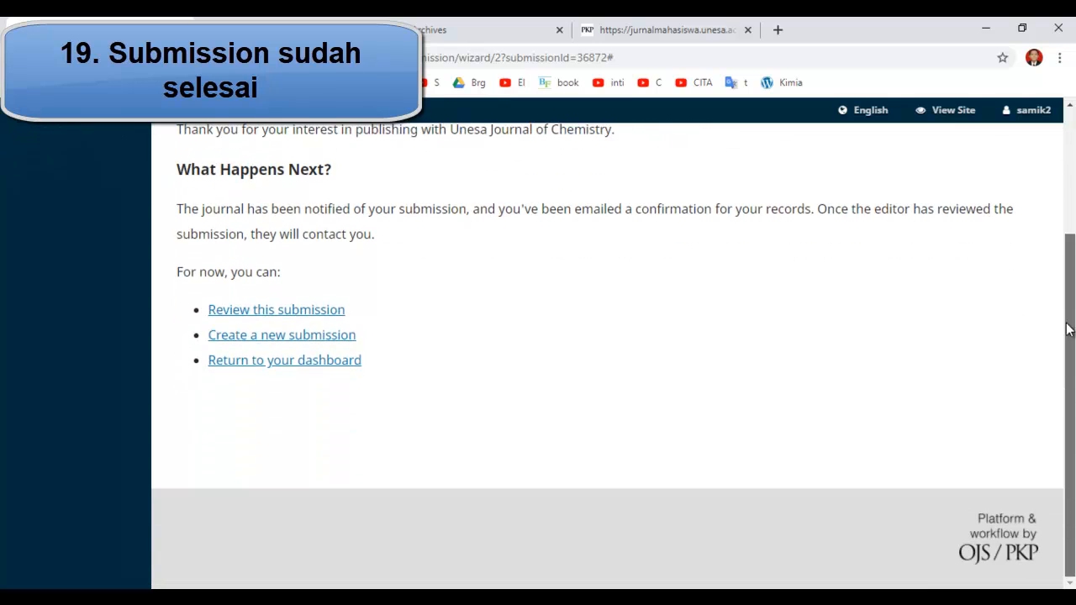
pyautogui.scroll(2, 1067, 334)
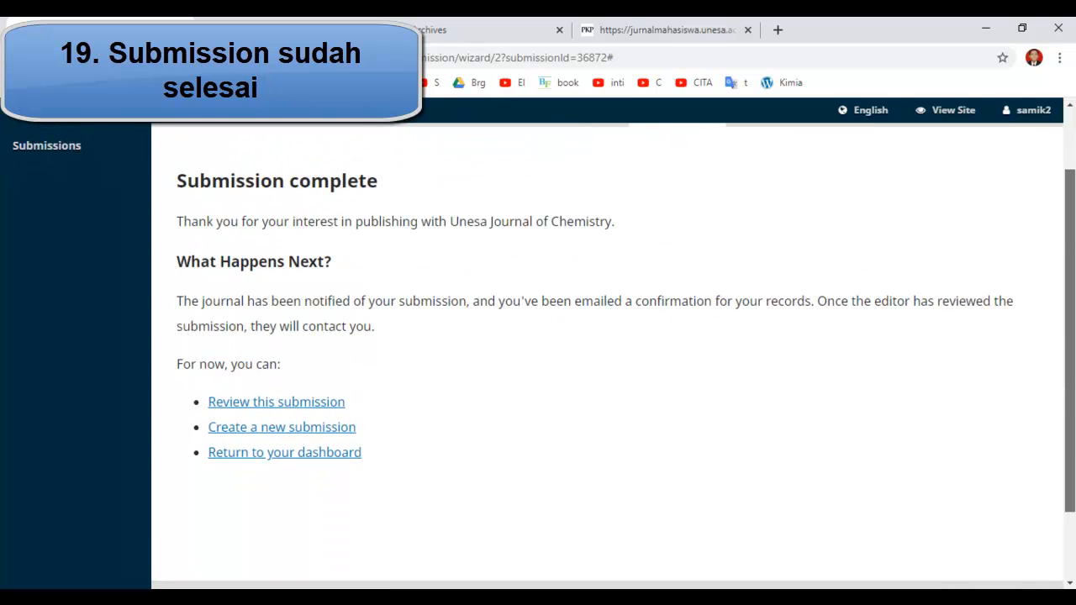
pyautogui.scroll(2, 1072, 220)
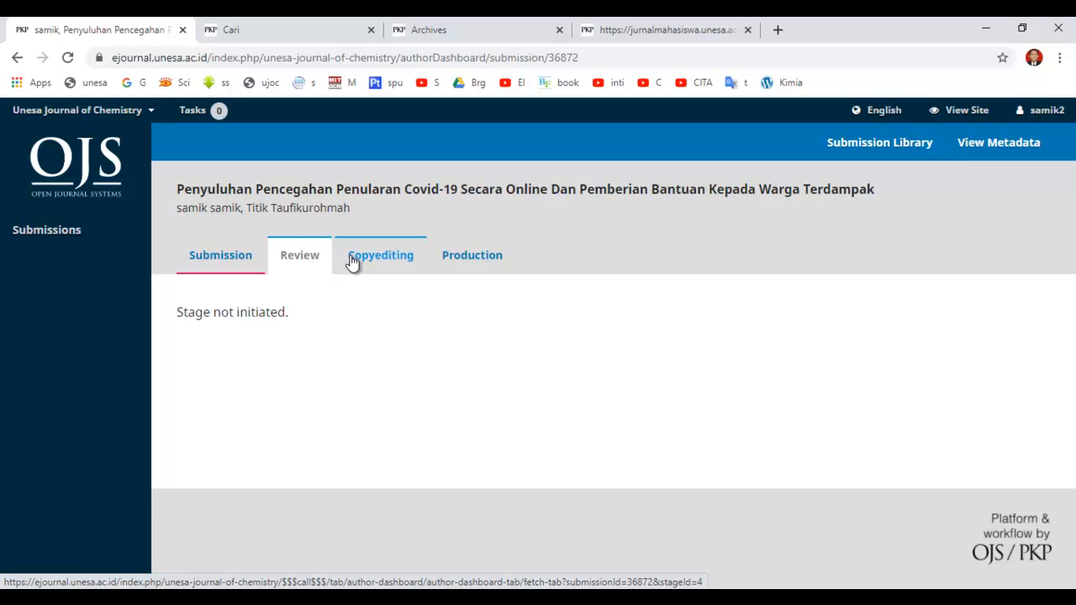
pyautogui.click(243, 257)
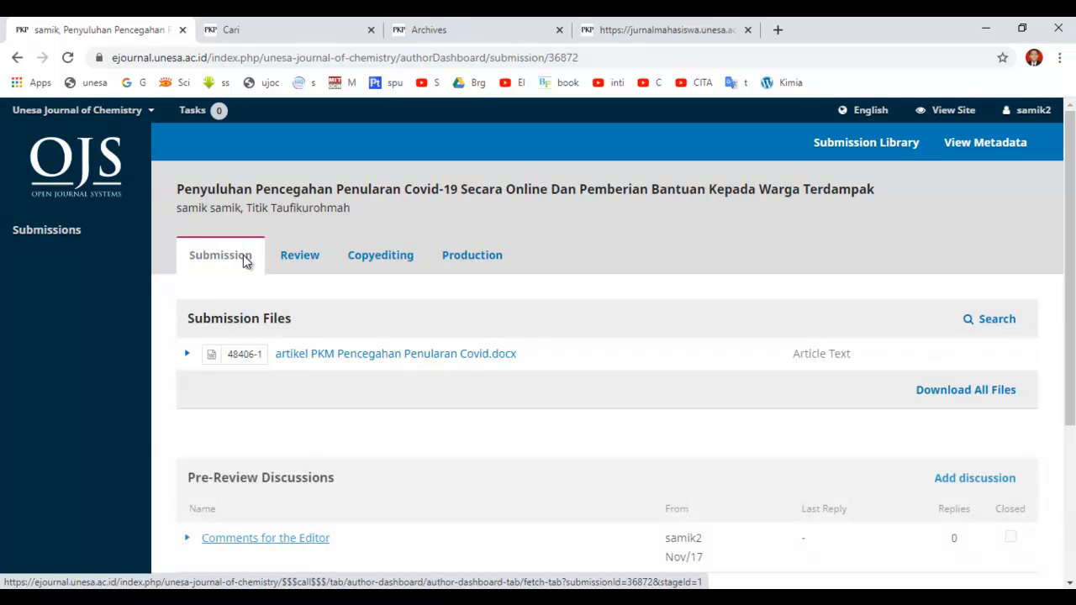
# Step: Return to the My Queue submissions list, expand the Covid-19 article's entry and view its submission details
pyautogui.click(19, 59)
pyautogui.click(953, 134)
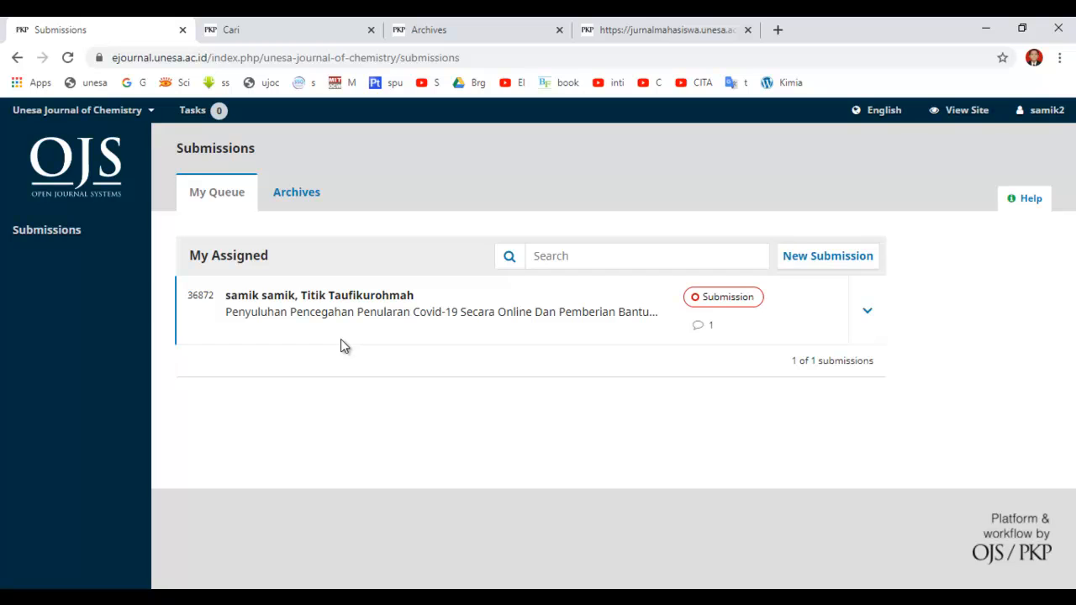
pyautogui.click(869, 312)
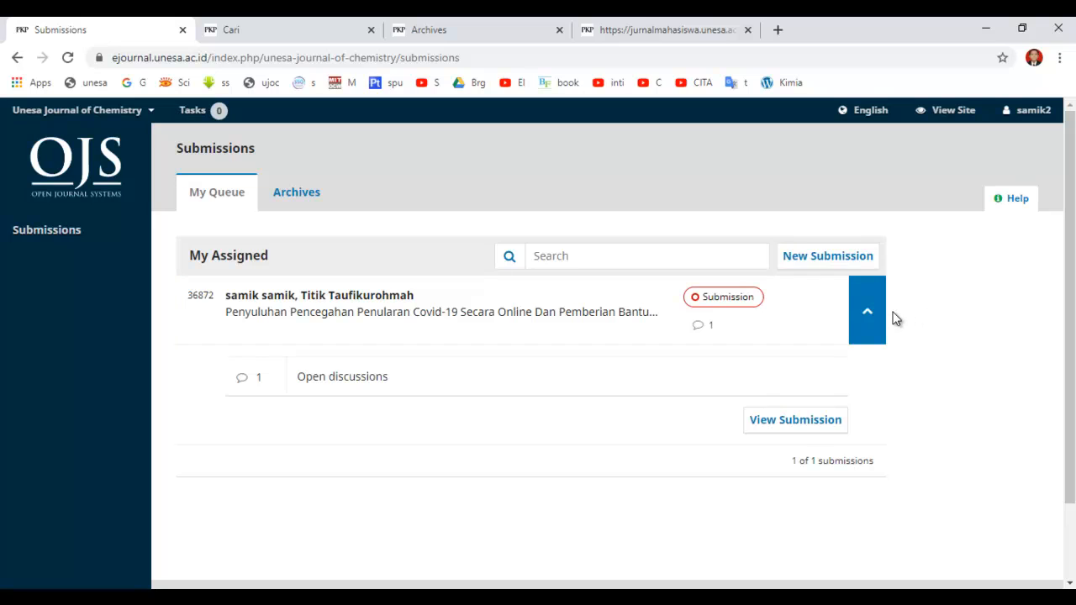
pyautogui.click(804, 433)
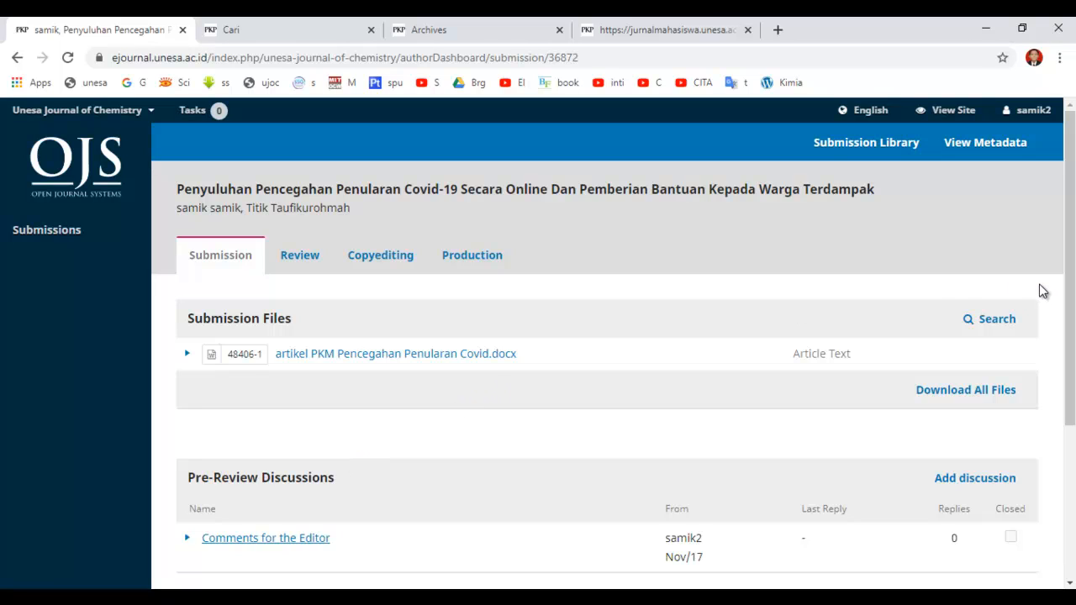
pyautogui.moveTo(1072, 291)
pyautogui.mouseDown()
pyautogui.moveTo(1072, 360)
pyautogui.moveTo(1072, 291)
pyautogui.mouseUp()
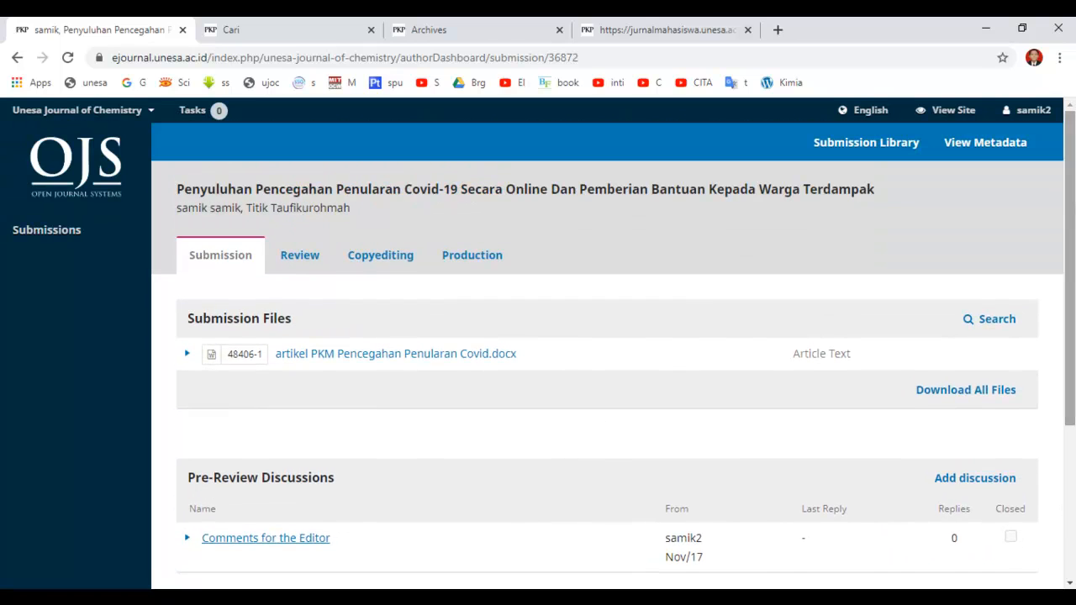